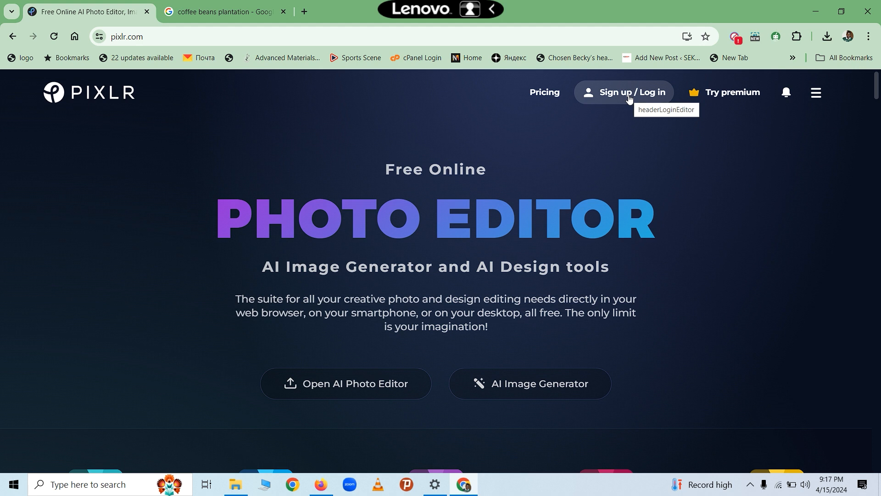
- Sign in to Pixlr with a Google account and dismiss the privacy notice
left_click(638, 97)
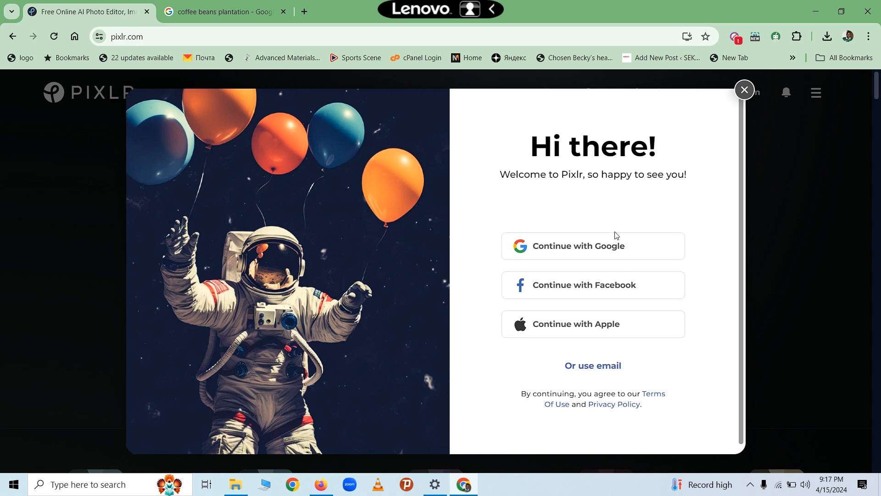
left_click(596, 250)
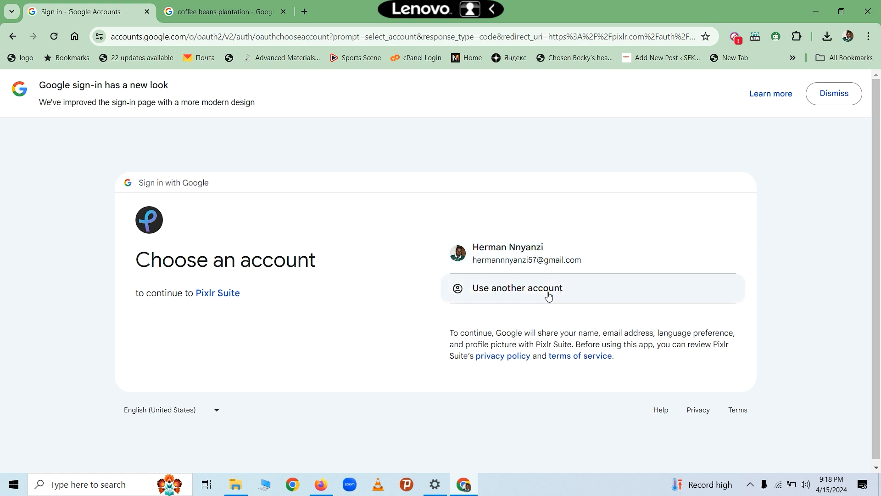
left_click(515, 251)
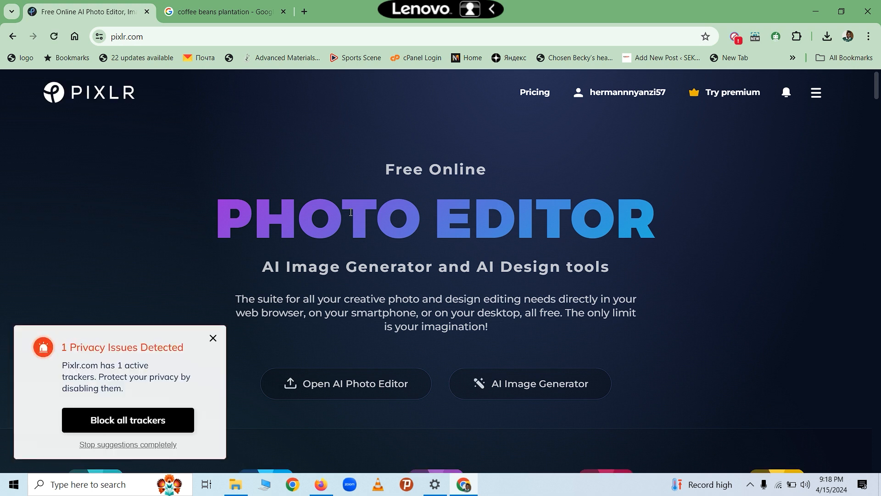
left_click(213, 340)
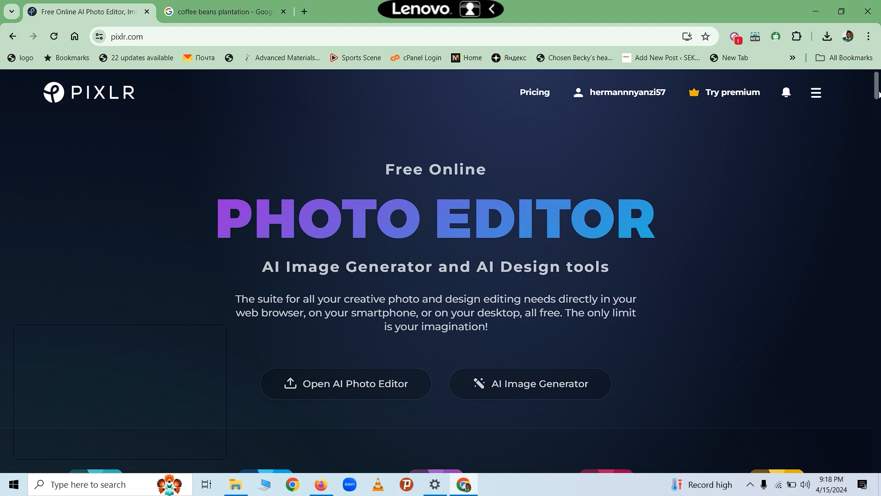
- Scroll down pixlr.com and launch Pixlr Designer
left_click_drag(878, 94, 868, 109)
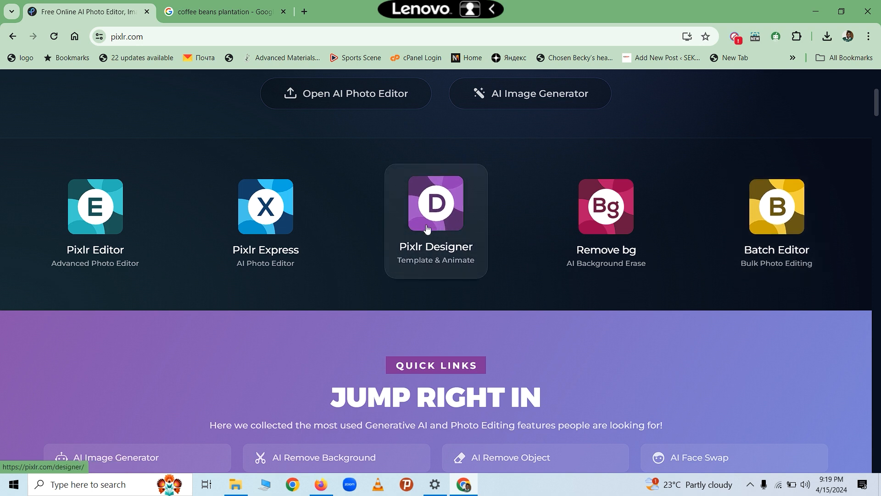
left_click(451, 227)
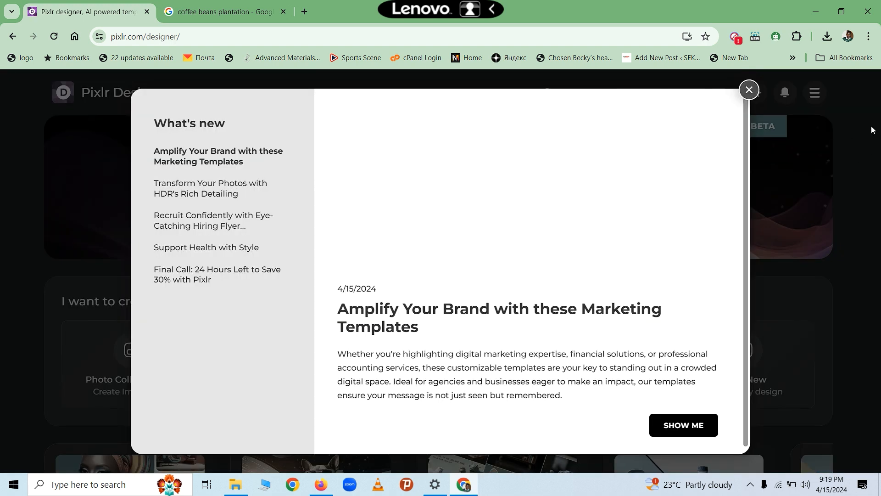
- Close the What's new announcement, then go to the Templates page from the Designer home
left_click(749, 90)
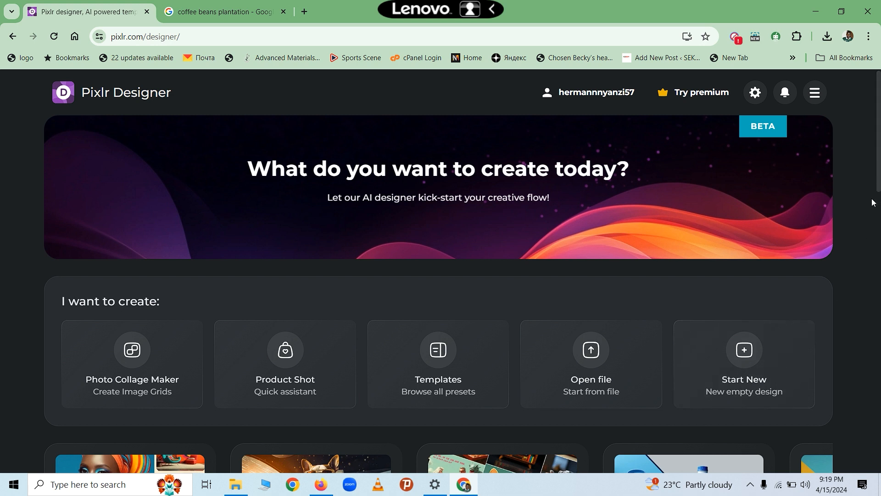
scroll(860, 277, "down", 10)
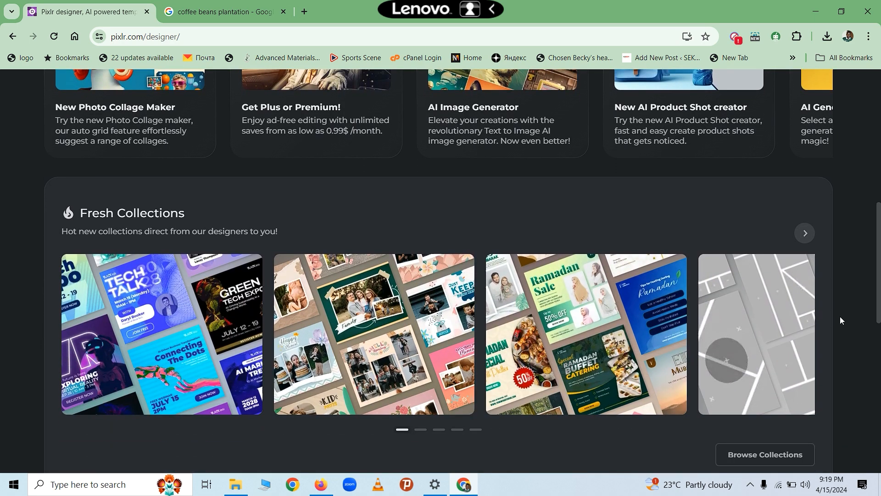
scroll(811, 392, "up", 10)
scroll(809, 390, "down", 15)
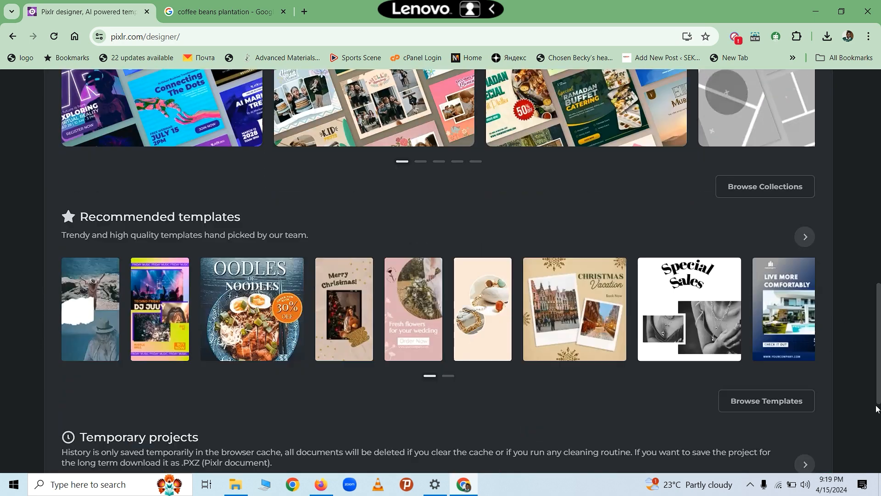
scroll(873, 466, "up", 12)
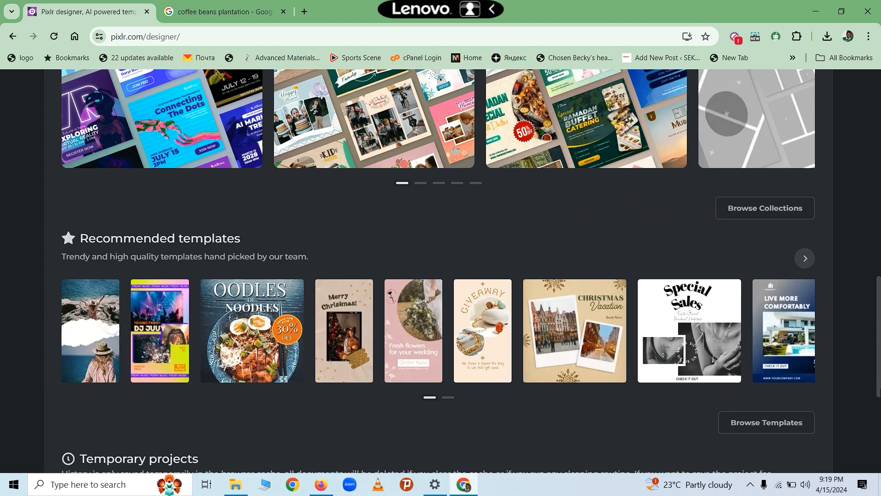
scroll(439, 271, "up", 2)
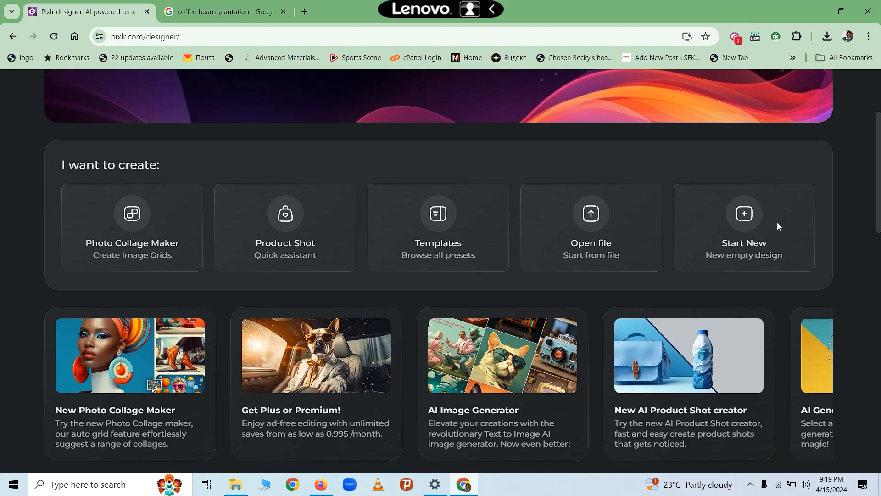
left_click(456, 246)
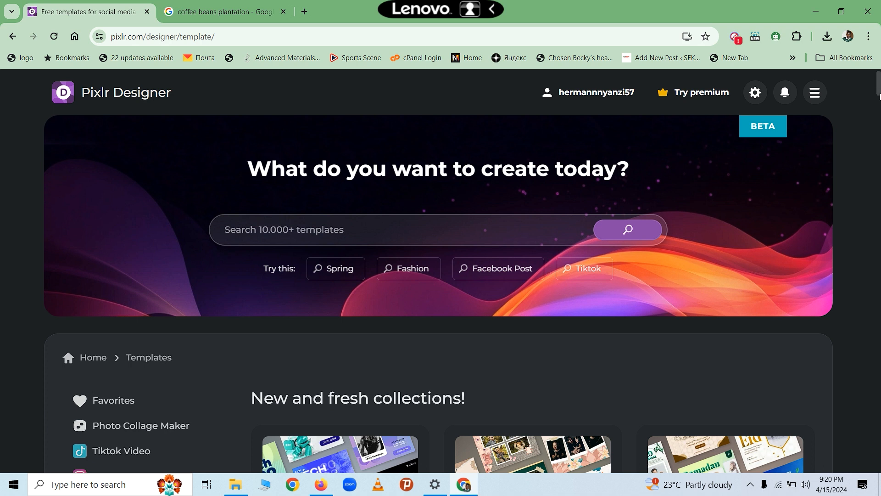
- Scroll the templates page and show the Poster (18 x 24) category
left_click_drag(879, 87, 878, 109)
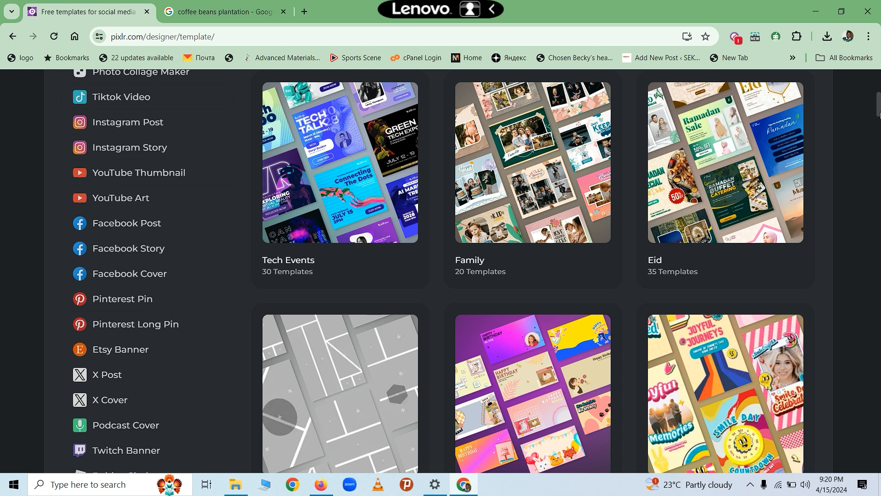
left_click_drag(879, 115, 878, 136)
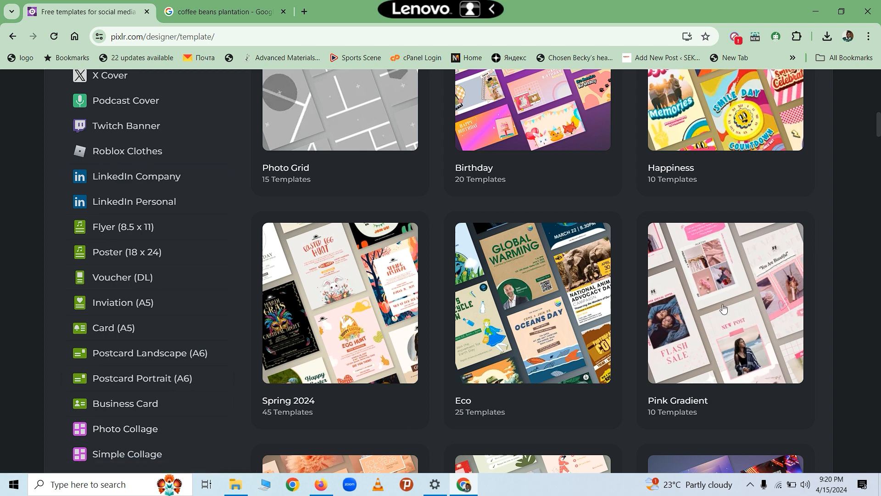
mouse_move(878, 124)
left_mouse_down()
mouse_move(879, 140)
mouse_move(878, 89)
mouse_move(879, 120)
left_mouse_up()
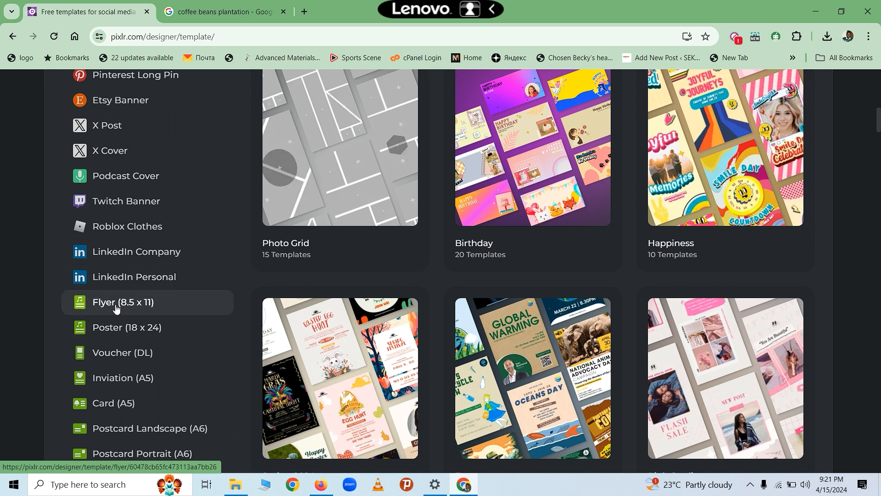
left_click(110, 329)
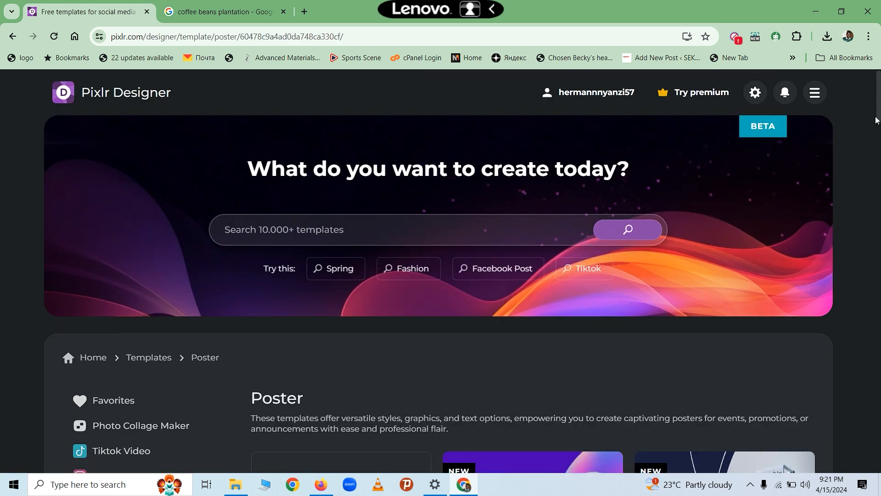
- Find the World Environment Day poster template and load it into the editor
mouse_move(878, 112)
left_mouse_down()
mouse_move(857, 216)
mouse_move(848, 235)
mouse_move(848, 217)
mouse_move(814, 303)
mouse_move(864, 343)
mouse_move(834, 425)
mouse_move(832, 463)
mouse_move(846, 482)
left_mouse_up()
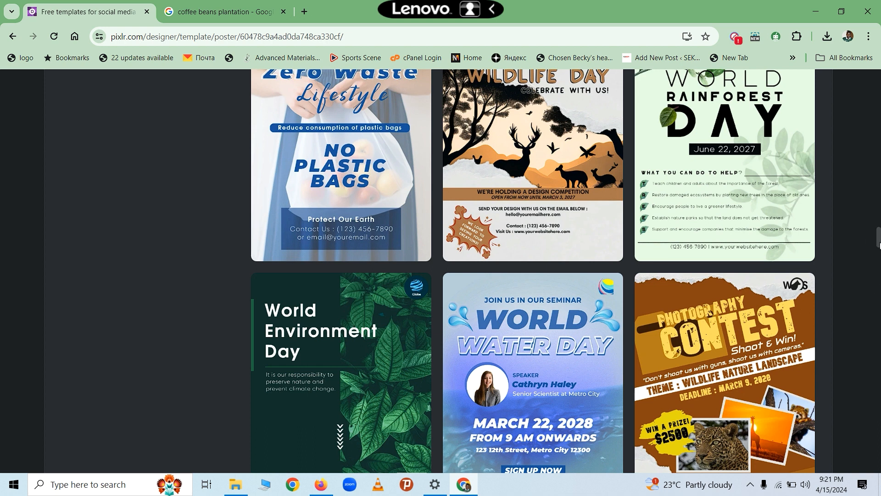
left_click_drag(879, 244, 880, 253)
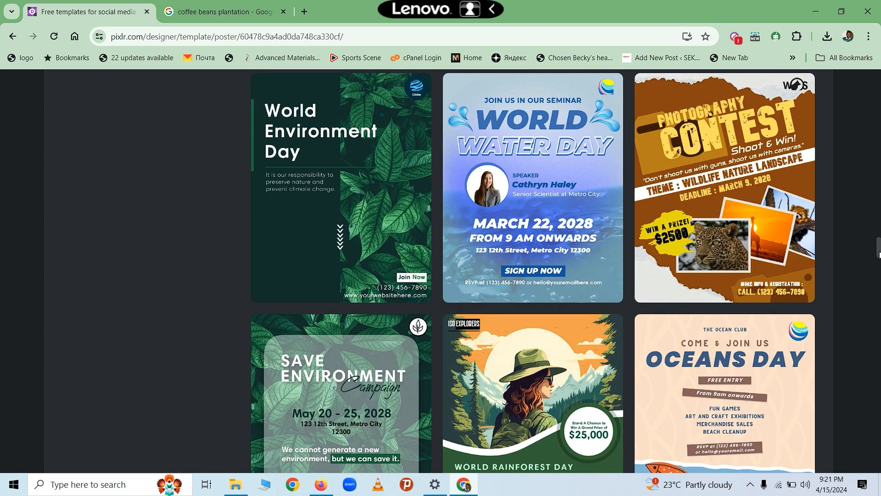
left_click(377, 193)
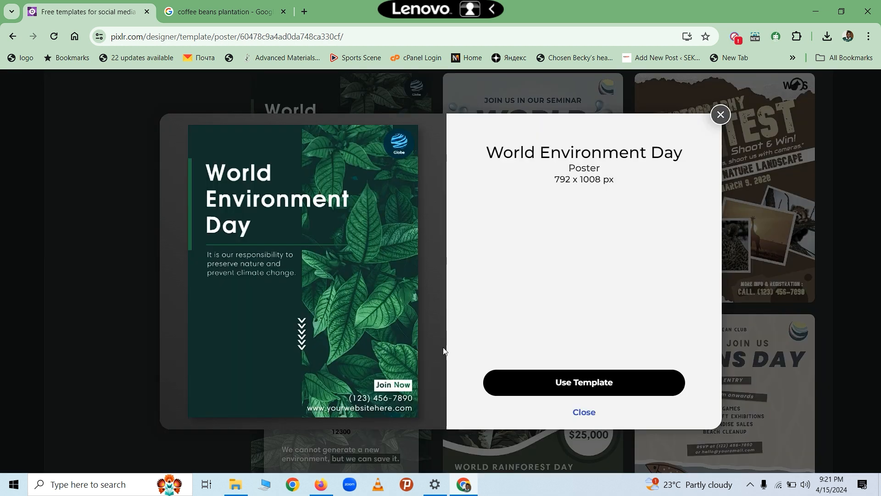
left_click(591, 384)
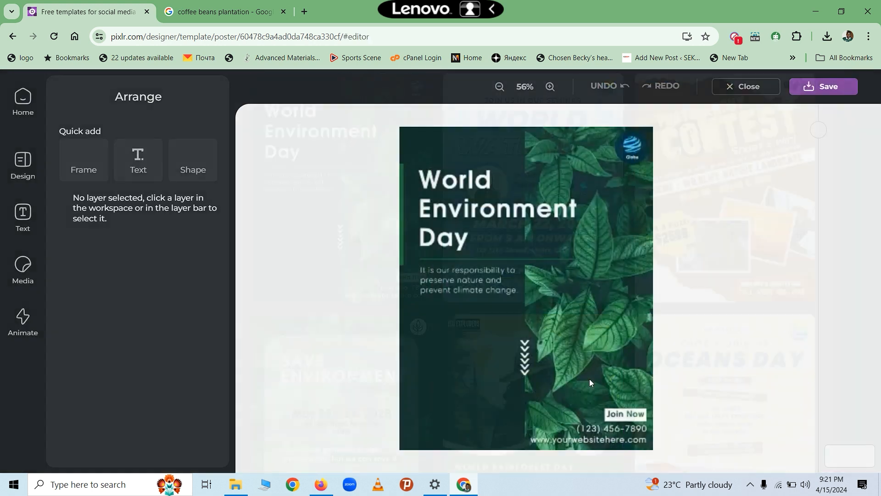
left_click(590, 383)
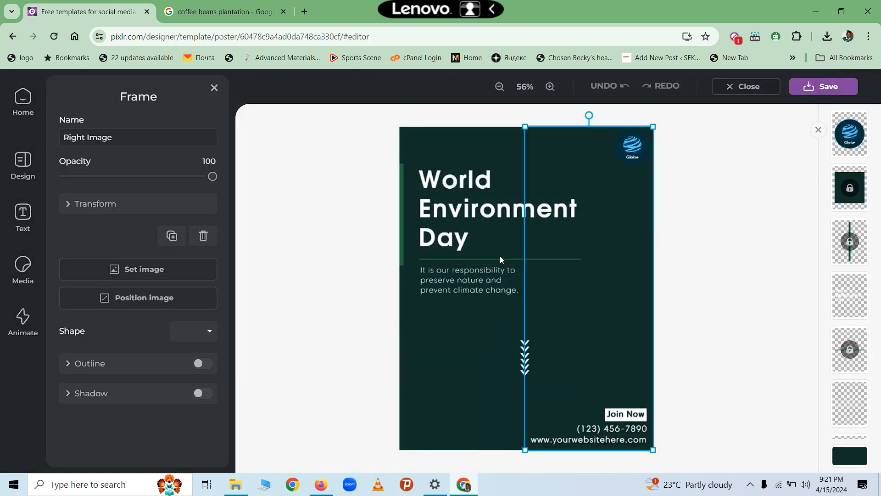
- Change the headline to 'Coffee Farming Expo' and drag it toward the top-left corner
left_click(467, 203)
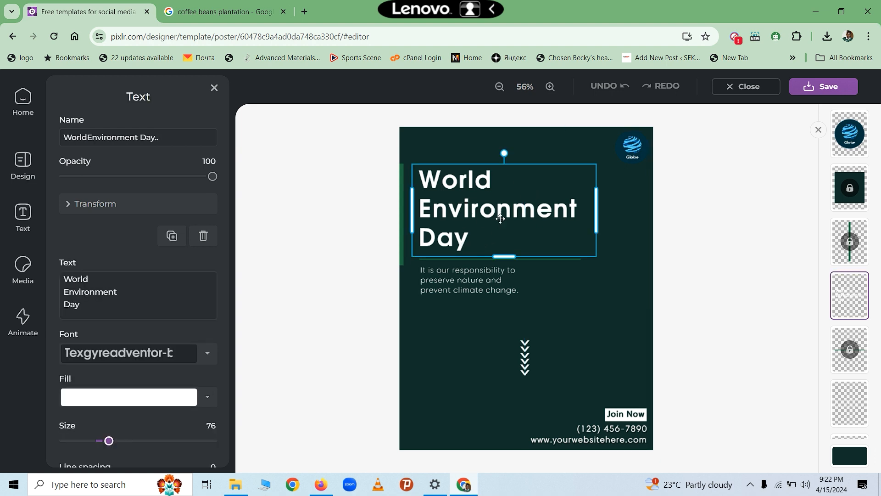
left_click(476, 236)
double_click(476, 236)
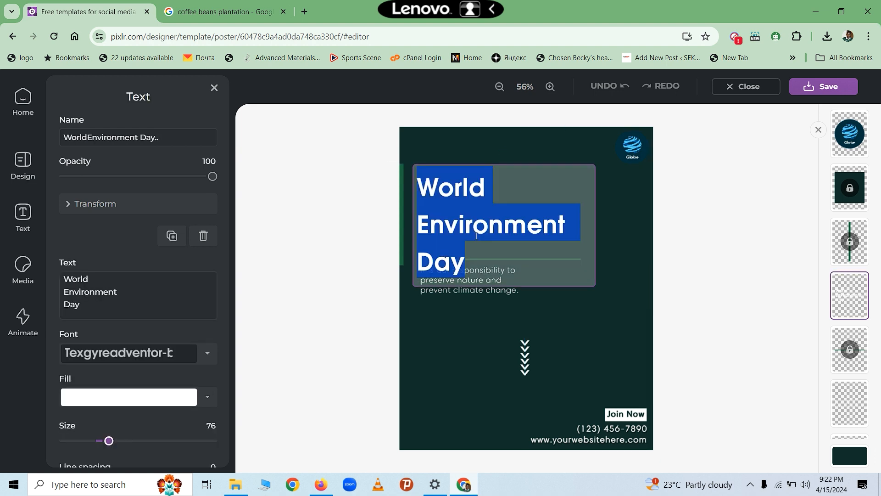
left_click(477, 263)
key("BackSpace")
key("BackSpace")
key("BackSpace")
key("BackSpace")
key("BackSpace")
key("BackSpace")
key("BackSpace")
key("BackSpace")
key("BackSpace")
key("BackSpace")
key("BackSpace")
key("BackSpace")
key("BackSpace")
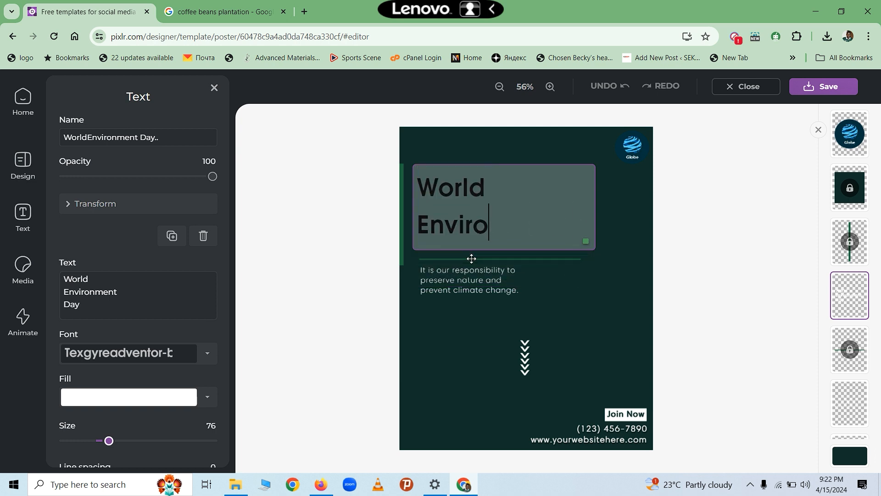
key("BackSpace")
key("BackSpace")
key("BackSpace")
key("BackSpace")
key("BackSpace")
key("BackSpace")
key("BackSpace")
key("BackSpace")
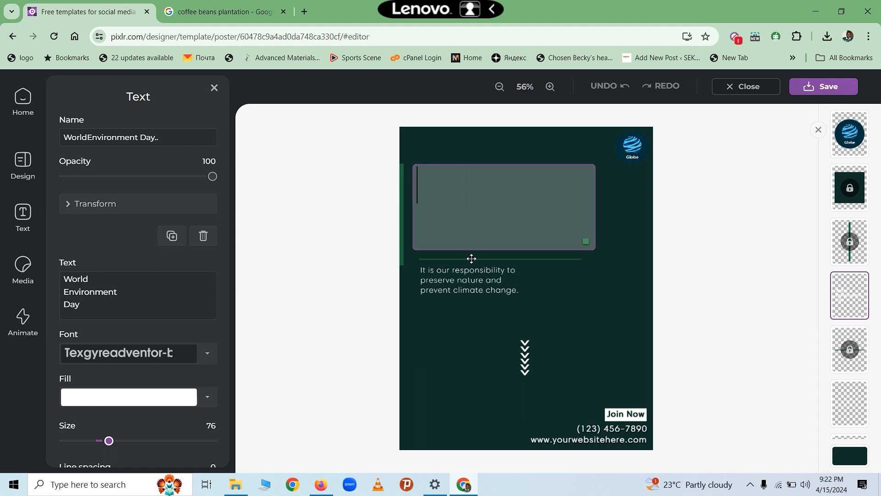
type("Co")
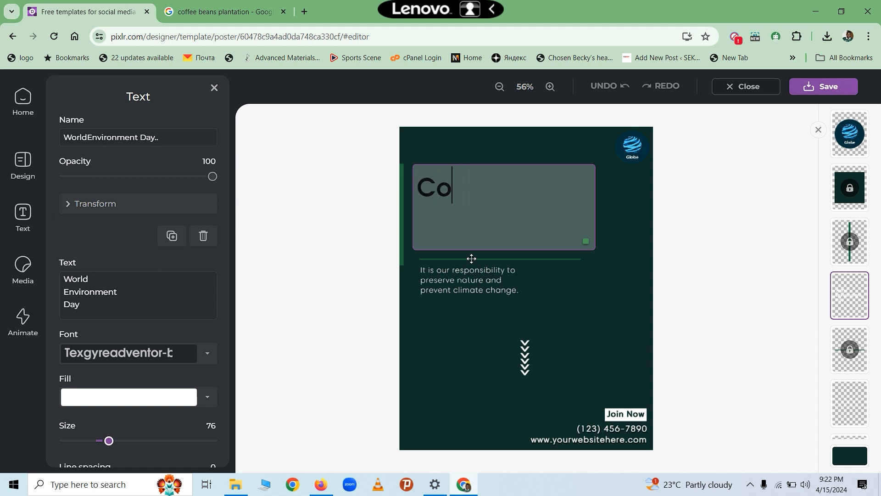
type("ffee ")
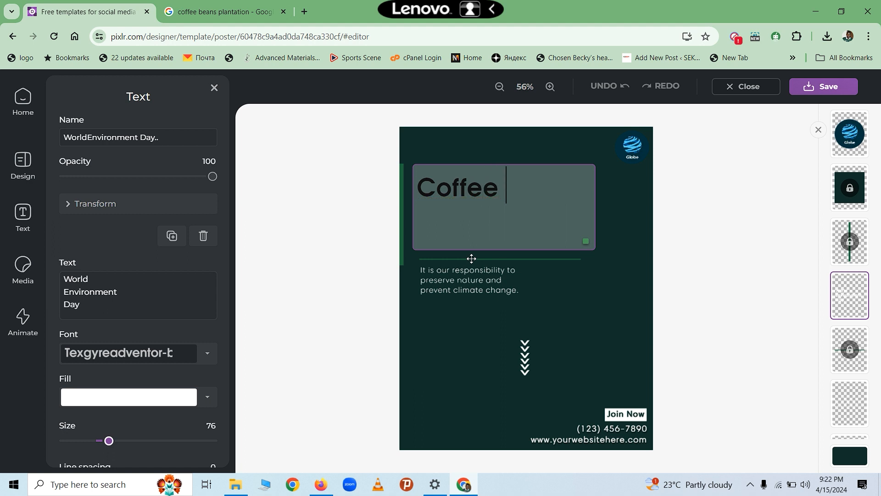
type("Farming")
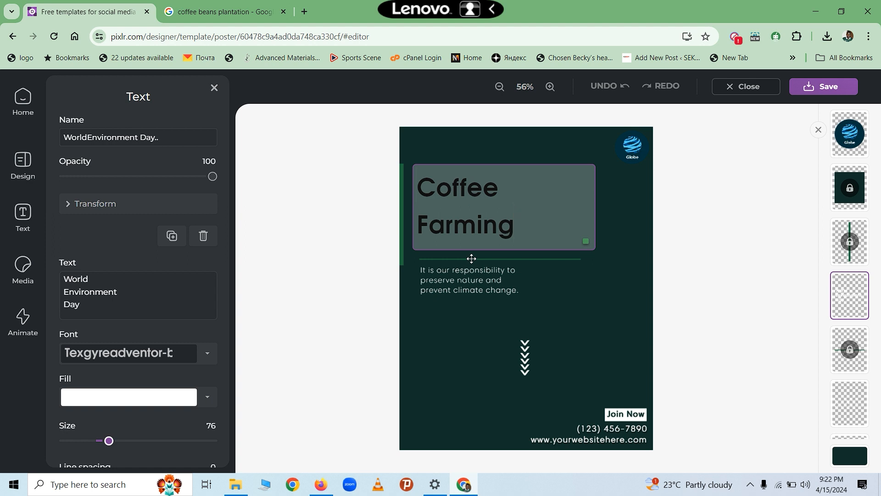
type(" Expo")
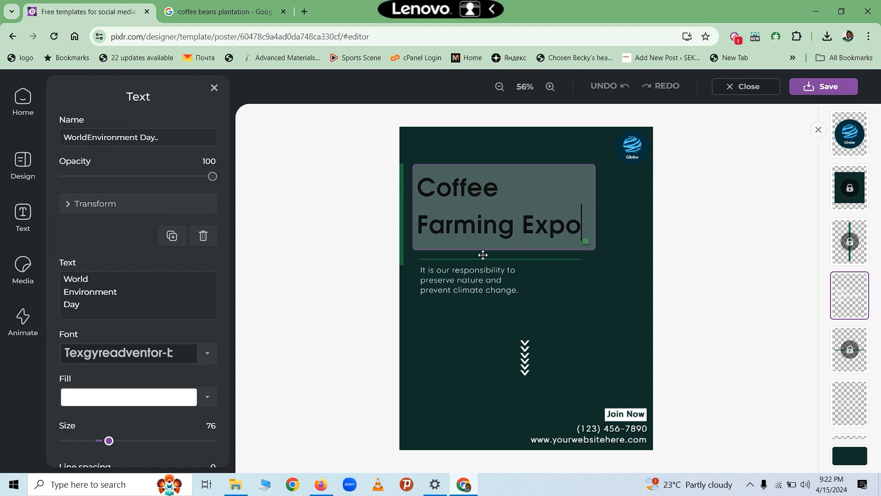
left_click(622, 191)
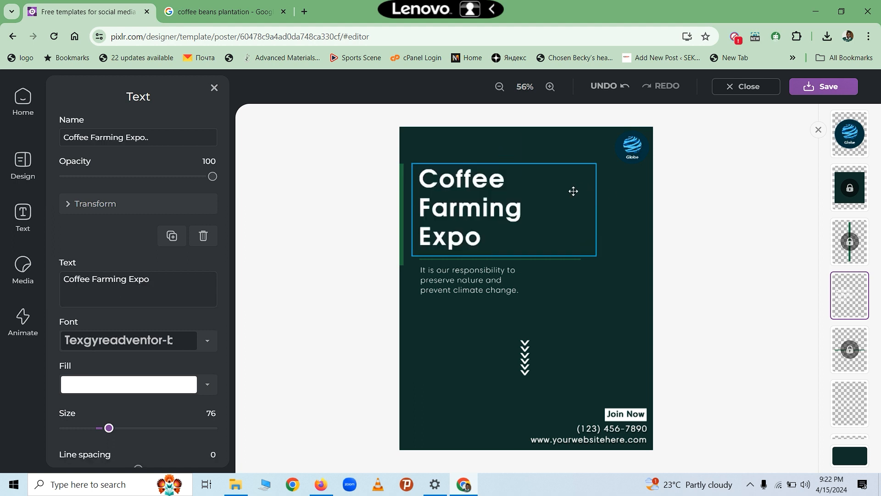
left_click_drag(573, 191, 561, 154)
- Nudge the Coffee Farming Expo title slightly down and to the right
left_click(609, 213)
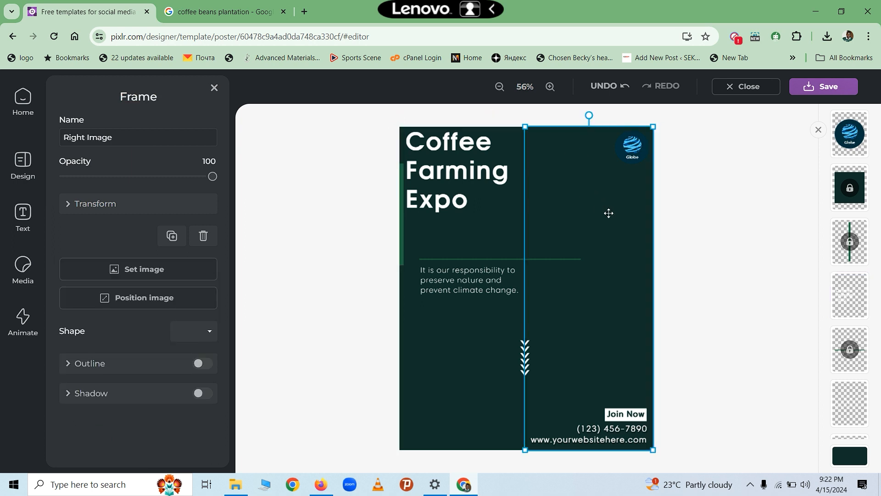
left_click(468, 257)
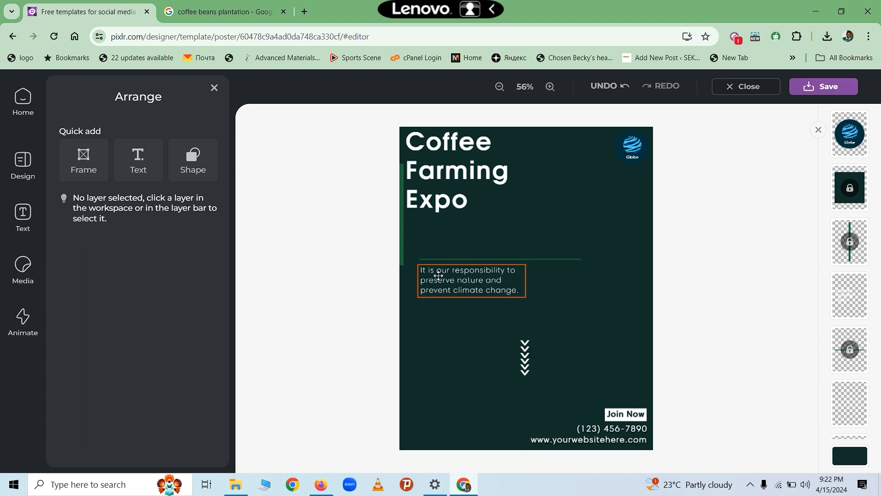
left_click_drag(421, 201, 434, 240)
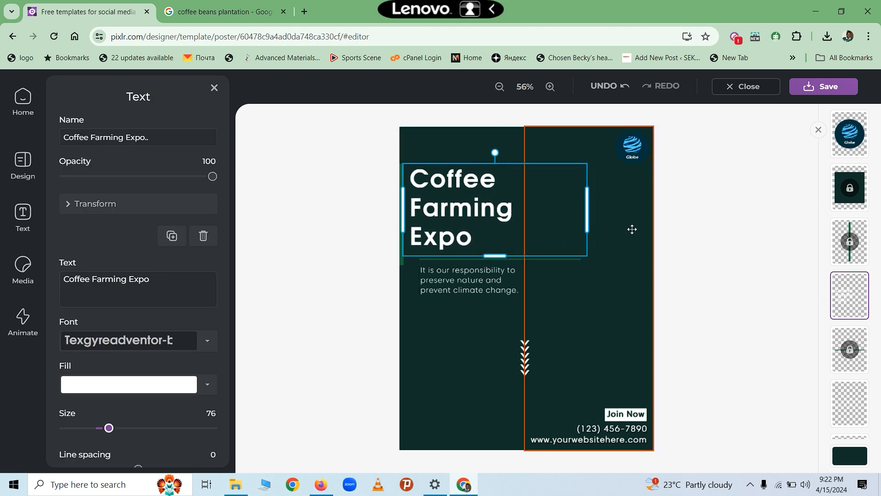
left_click_drag(484, 229, 484, 229)
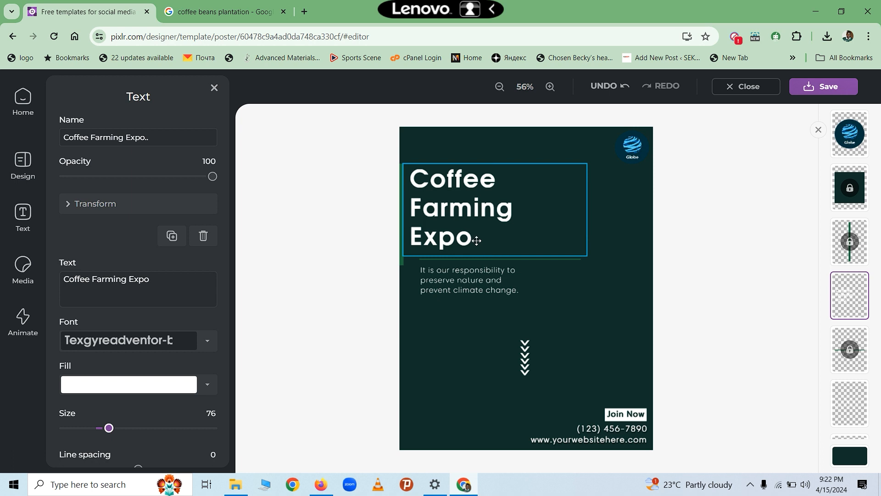
- Select all of the title's text and bring up the font list
double_click(477, 240)
left_click(529, 222)
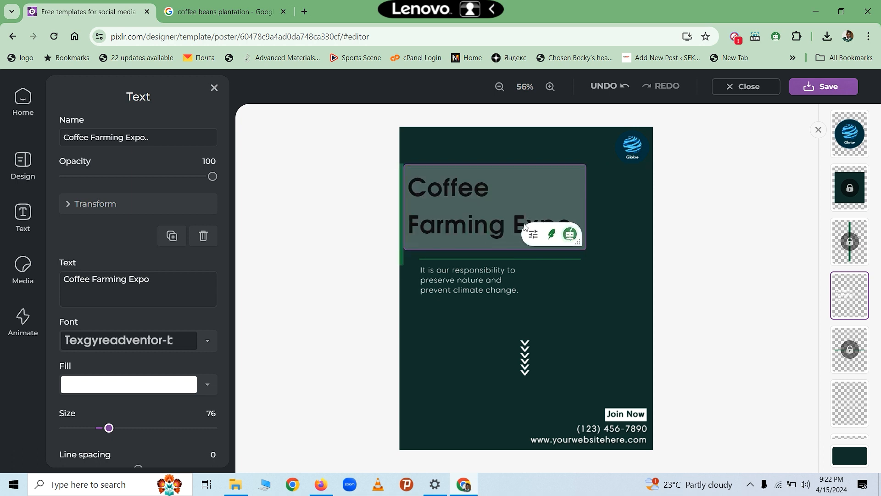
triple_click(478, 228)
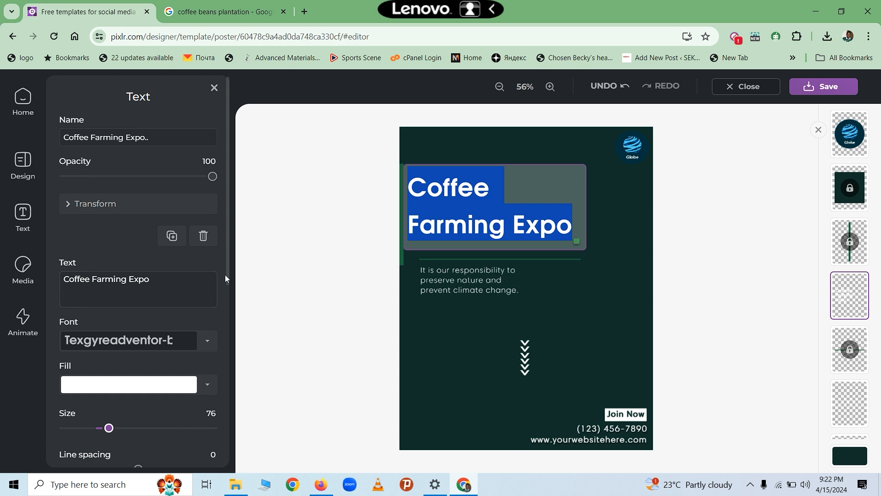
left_click(204, 348)
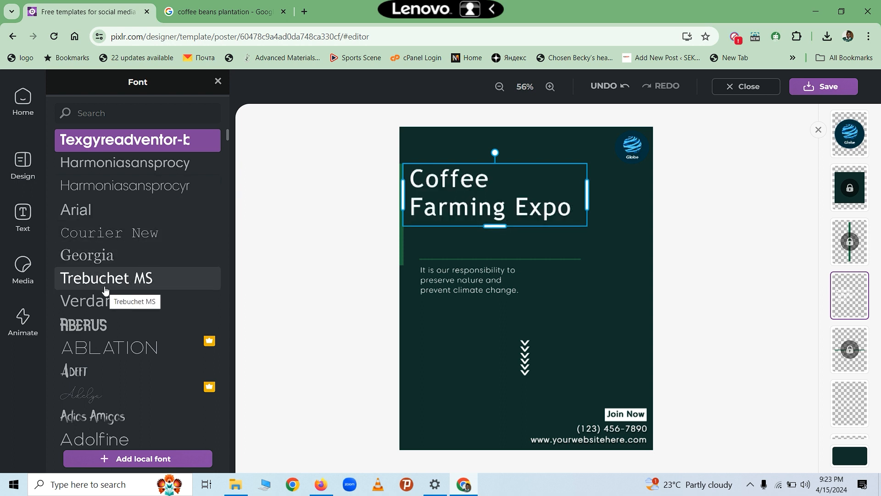
- Switch the headline font from Texgyreadventor to Georgia and show its Transform values
left_click(95, 257)
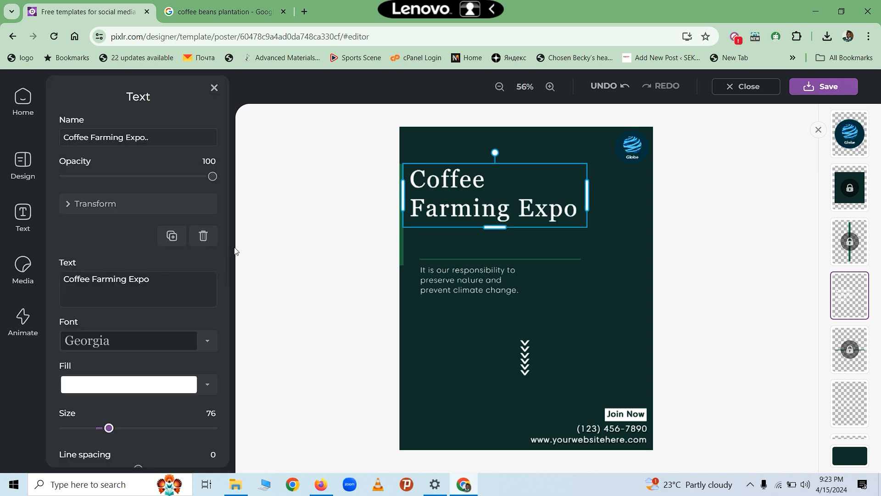
left_click(64, 205)
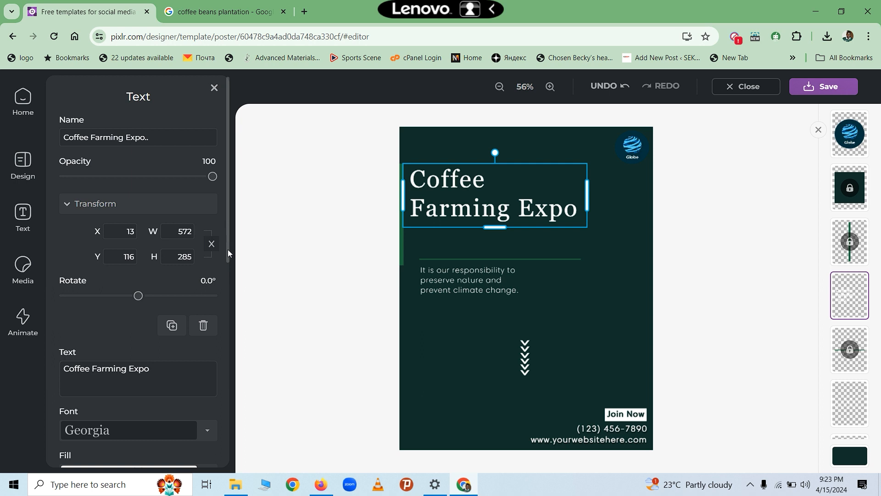
scroll(225, 266, "down", 4)
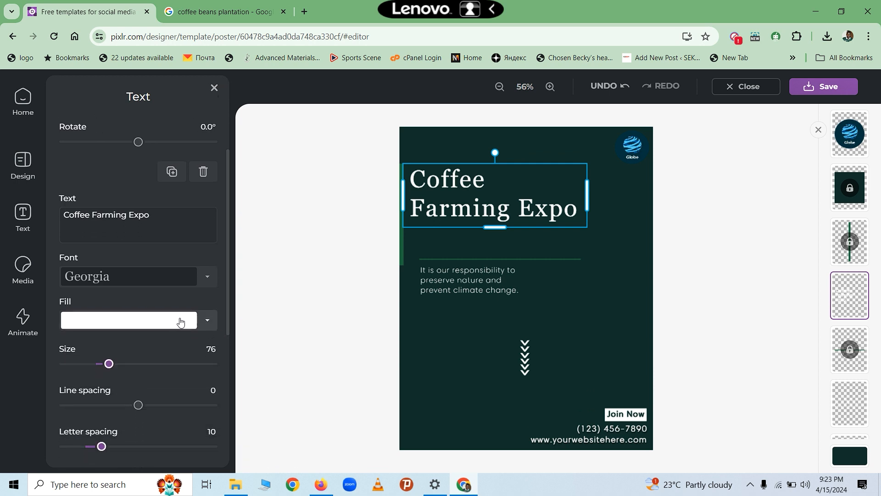
left_click(180, 321)
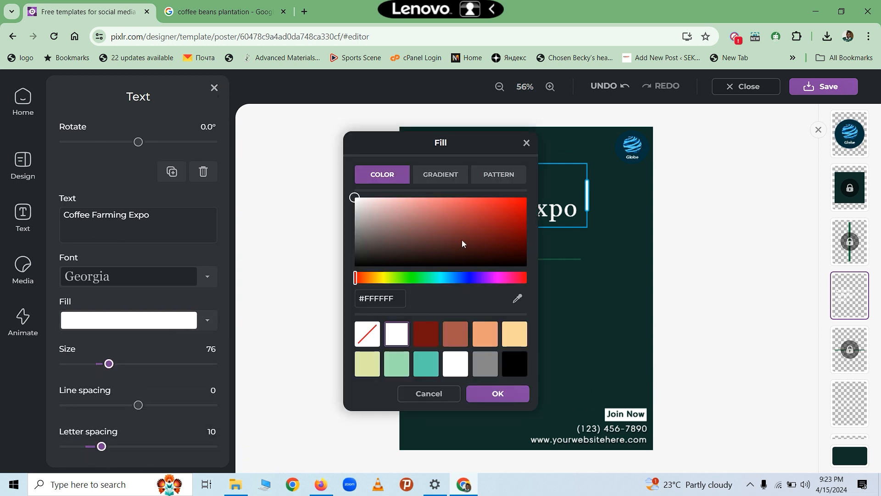
left_click(484, 255)
left_click(463, 278)
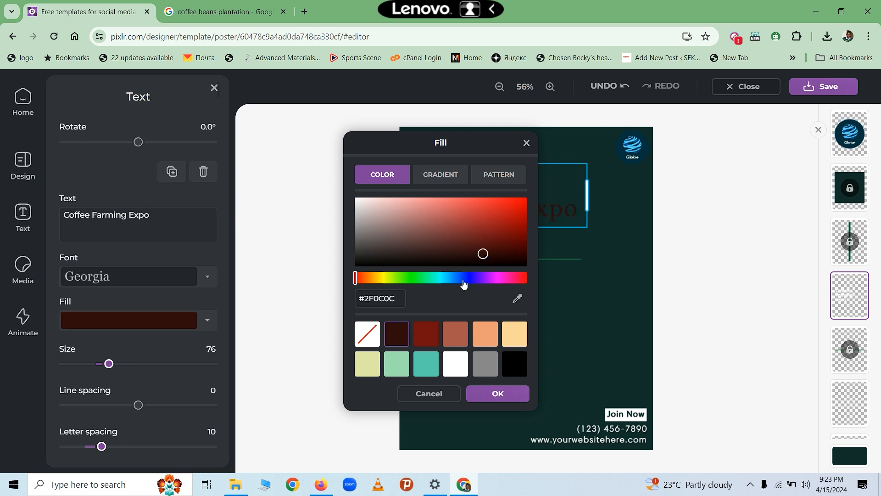
left_click(453, 241)
left_click(421, 228)
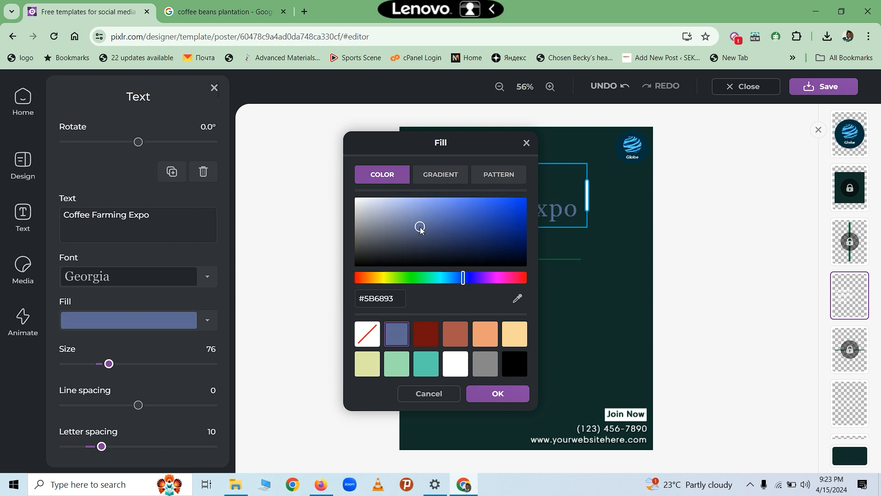
left_click_drag(421, 228, 405, 207)
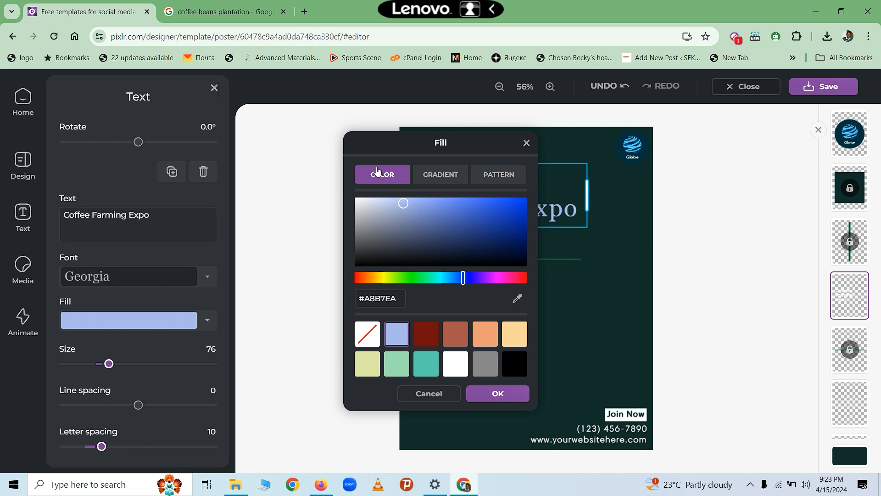
left_click(527, 143)
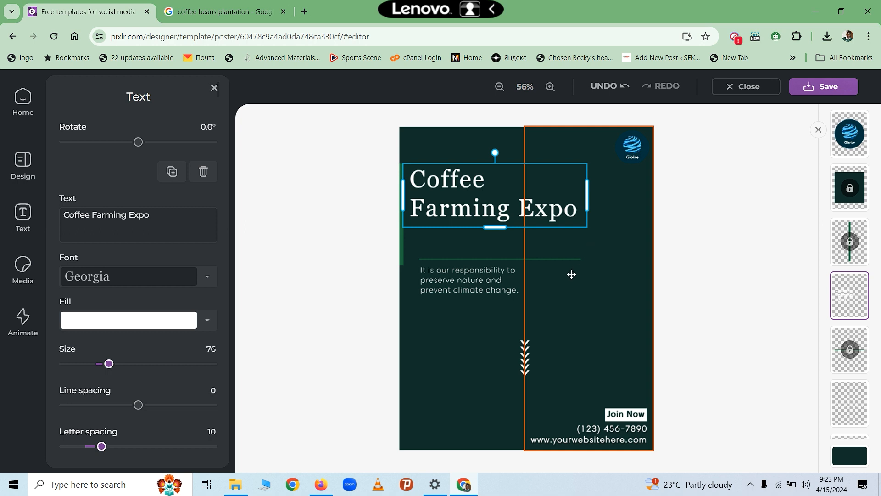
- Replace the tagline text with 'Come and learn modern ways of growing coffee'
left_click(496, 281)
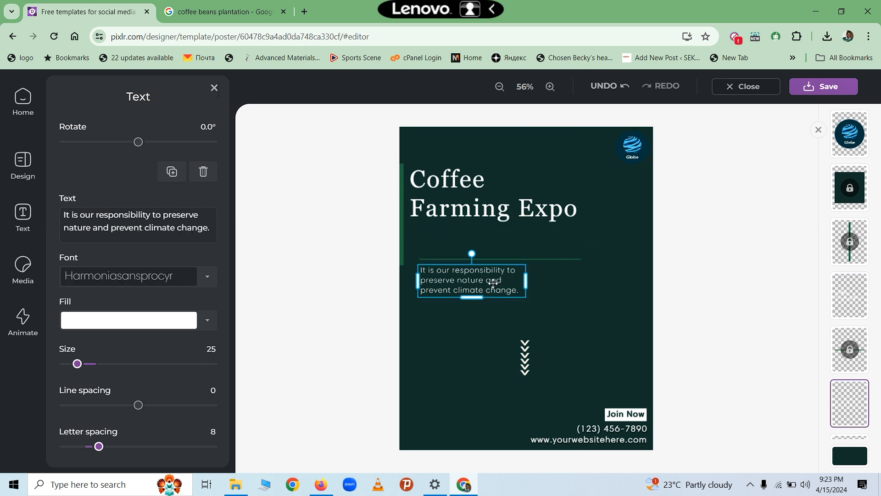
double_click(509, 286)
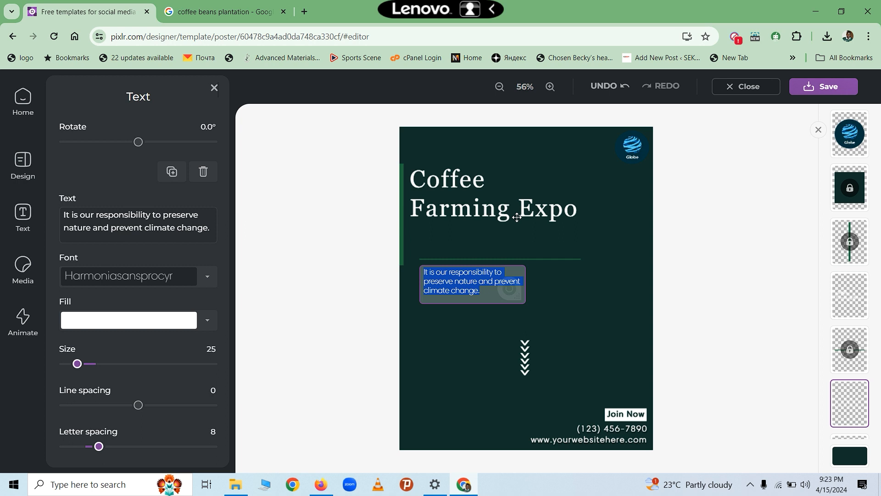
left_click(483, 294)
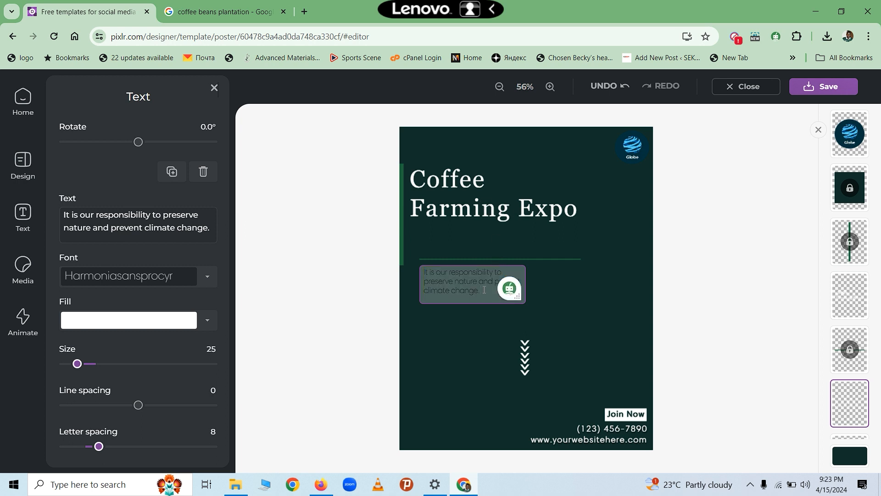
key("BackSpace")
key("BackSpace")
key("BackSpace")
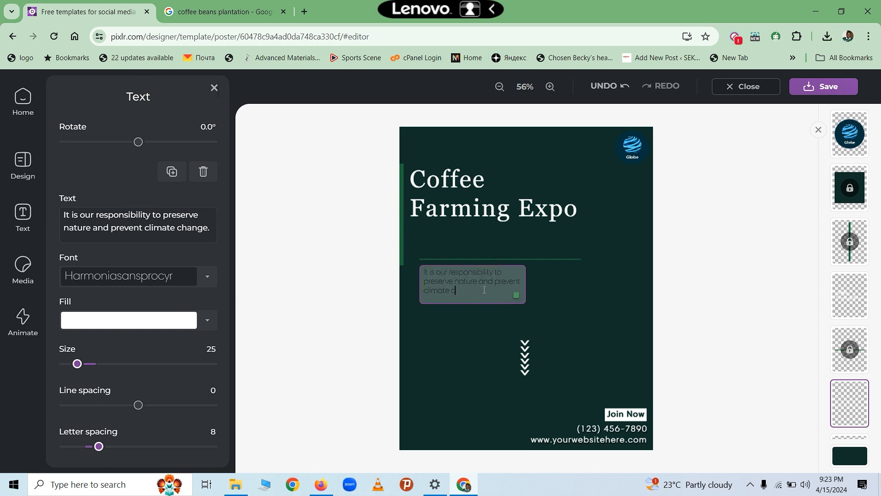
key("BackSpace")
key("BackSpace")
key("BackSpace")
key("BackSpace")
key("BackSpace")
key("BackSpace")
key("BackSpace")
key("BackSpace")
key("BackSpace")
key("BackSpace")
key("BackSpace")
key("BackSpace")
key("BackSpace")
key("BackSpace")
key("BackSpace")
key("BackSpace")
key("BackSpace")
key("BackSpace")
key("BackSpace")
key("BackSpace")
key("BackSpace")
key("BackSpace")
key("BackSpace")
key("BackSpace")
key("BackSpace")
key("BackSpace")
key("BackSpace")
key("BackSpace")
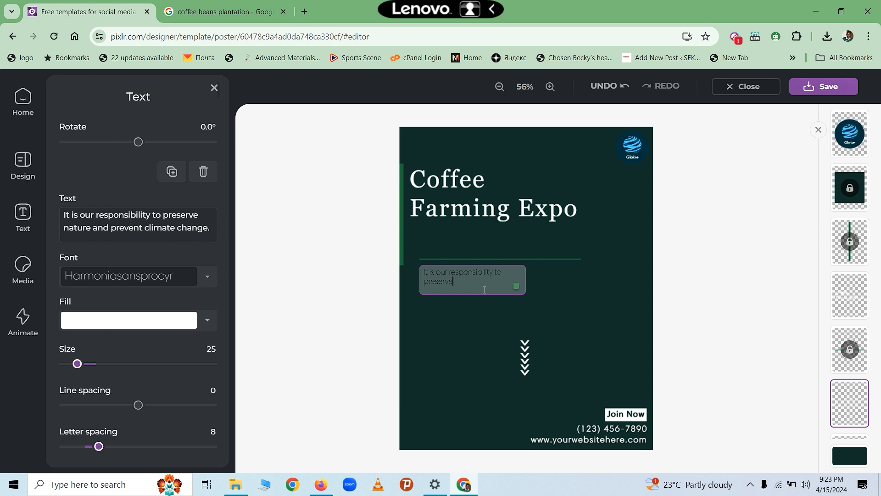
key("BackSpace")
key("BackSpace")
key("BackSpace")
key("BackSpace")
key("BackSpace")
key("BackSpace")
key("BackSpace")
key("BackSpace")
key("BackSpace")
key("BackSpace")
key("BackSpace")
key("BackSpace")
key("BackSpace")
key("BackSpace")
key("BackSpace")
key("BackSpace")
key("BackSpace")
type("Come")
type(" and lear")
type("n mo")
type("dern wo")
type("ays")
type(" wo")
key("BackSpace")
type("of growing coffee")
- Keep the tagline fill white and enlarge it to size 32
left_click(173, 323)
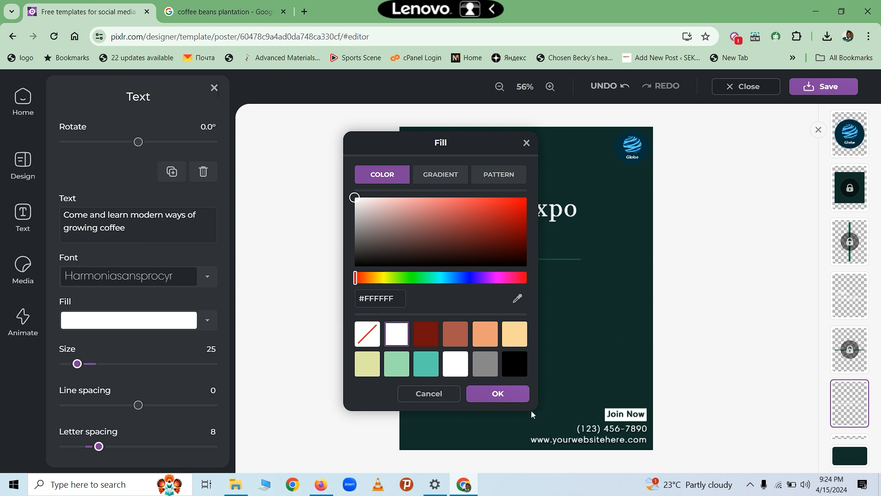
left_click(499, 395)
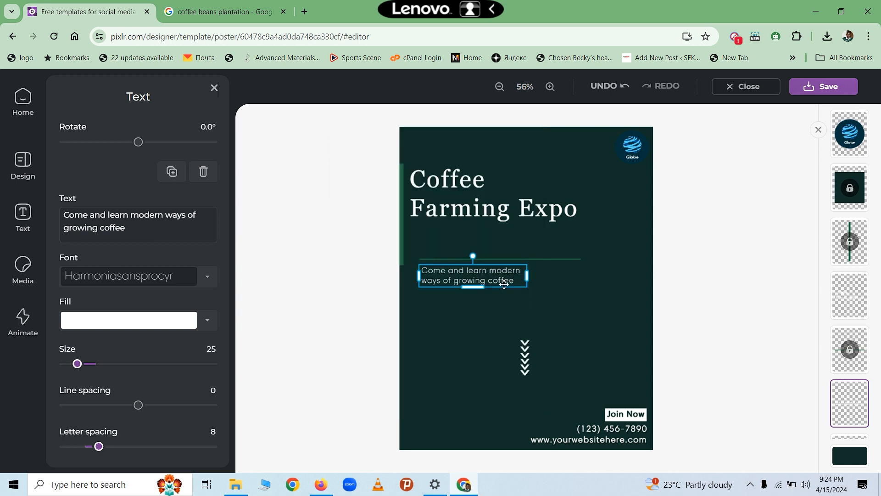
mouse_move(471, 285)
left_mouse_down()
mouse_move(472, 303)
mouse_move(469, 294)
left_mouse_up()
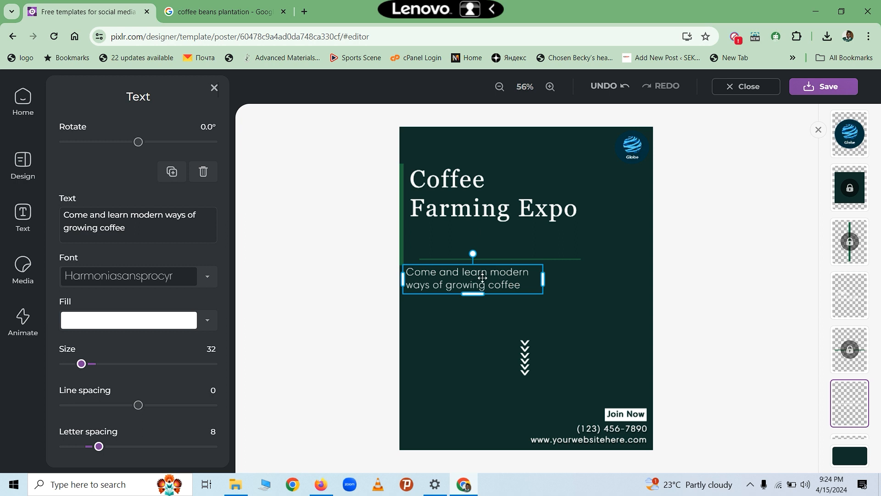
left_click(725, 274)
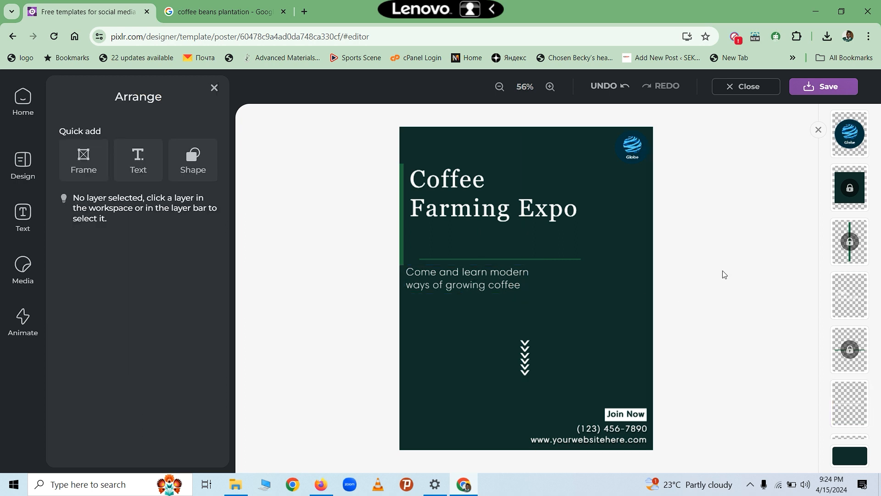
left_click(527, 355)
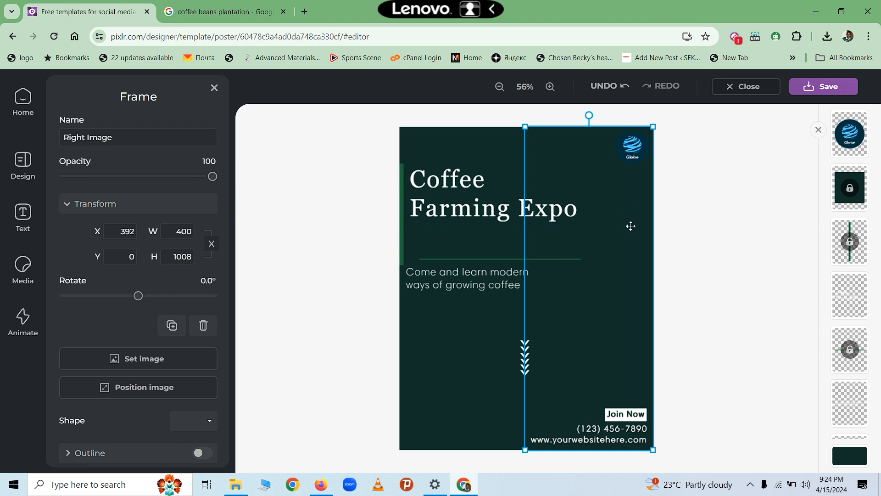
left_click(624, 152)
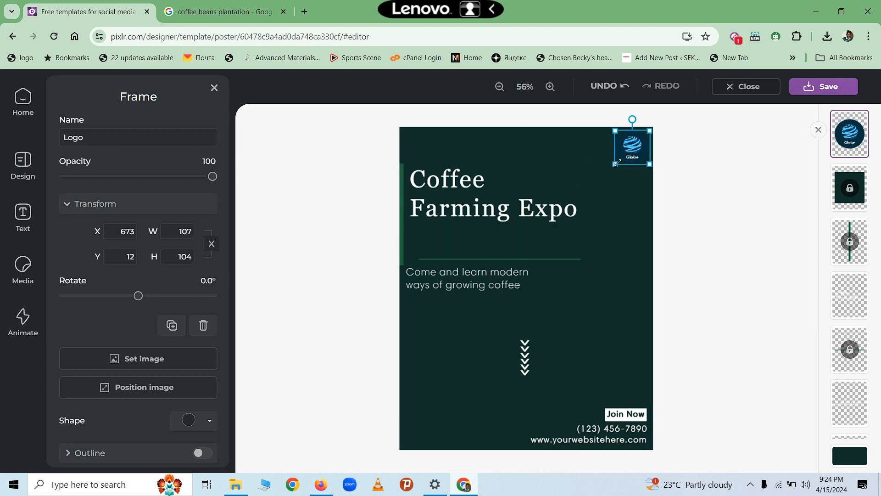
left_click_drag(616, 164, 574, 204)
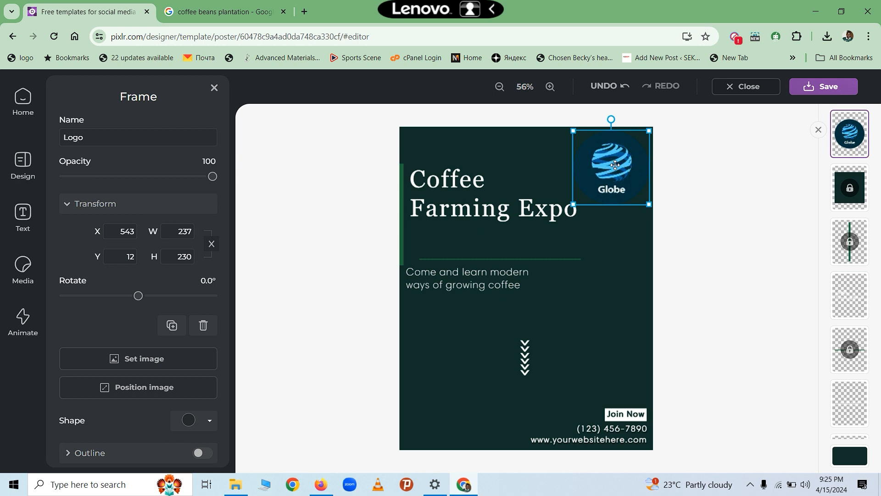
left_click_drag(651, 208, 634, 189)
double_click(635, 185)
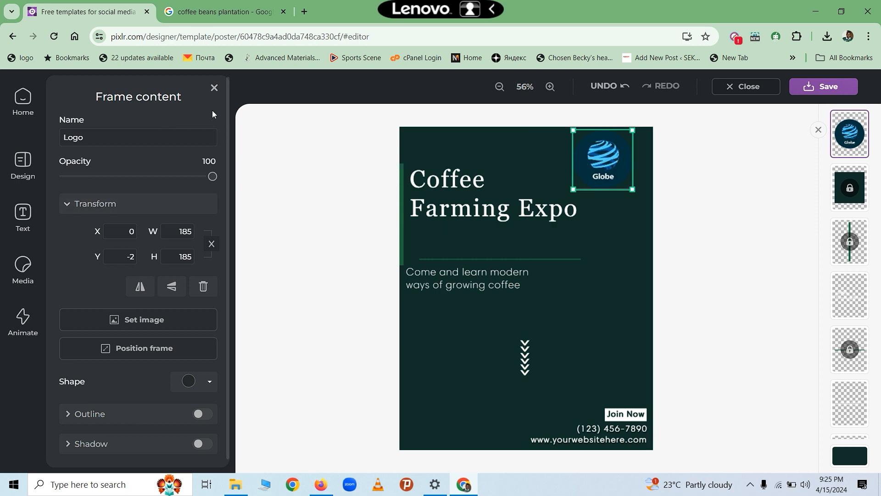
left_click(214, 87)
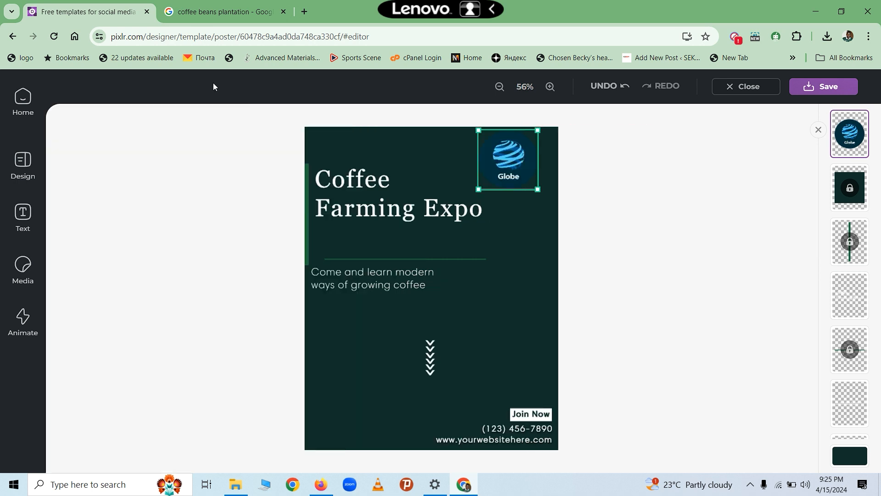
double_click(500, 148)
left_click(515, 173)
left_click(527, 212)
left_click(615, 157)
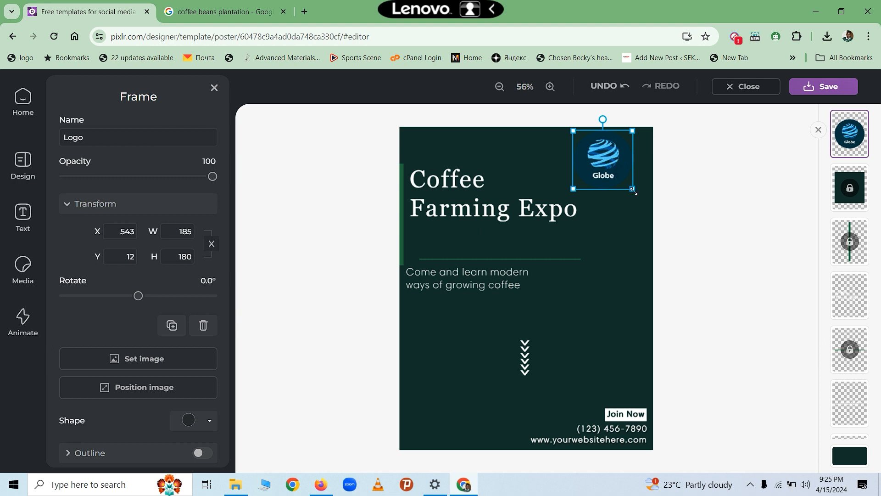
left_click(636, 193)
left_click(621, 165)
left_click(123, 359)
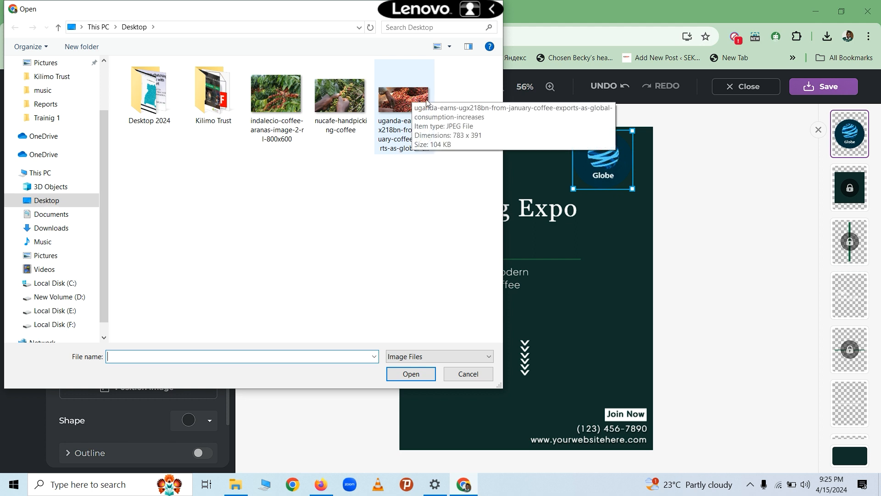
left_click(402, 96)
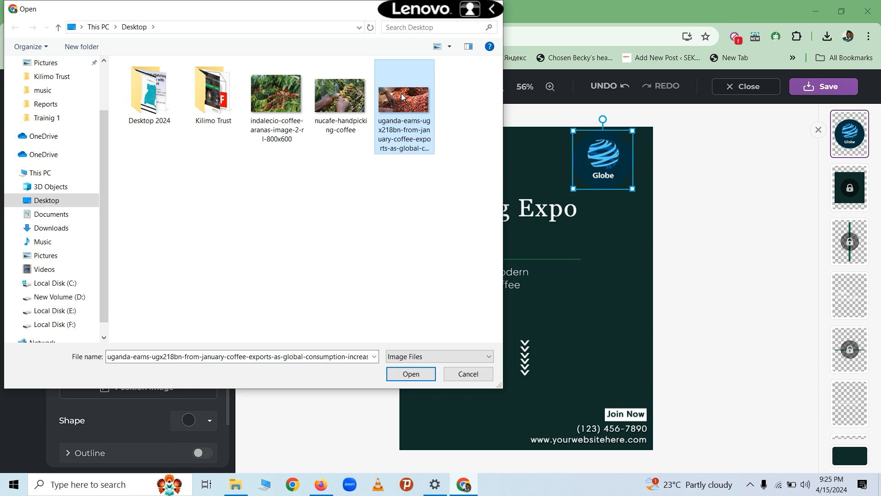
left_click(398, 374)
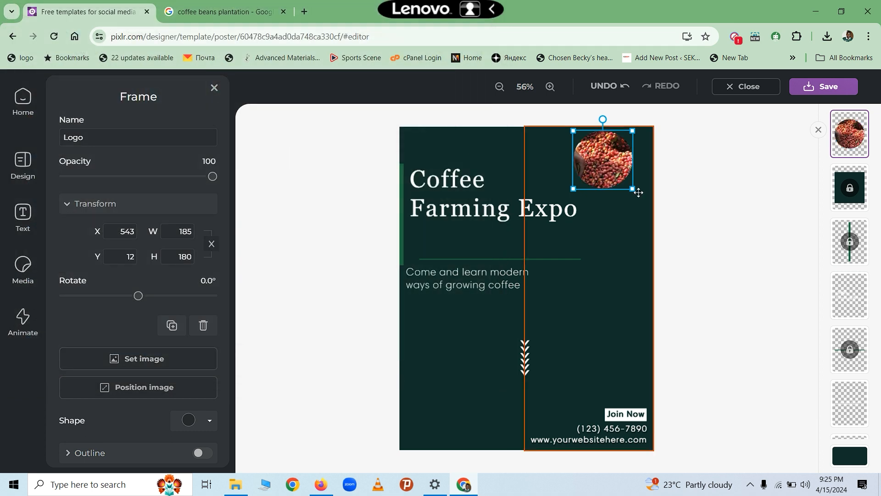
left_click_drag(614, 157, 628, 158)
left_click(663, 174)
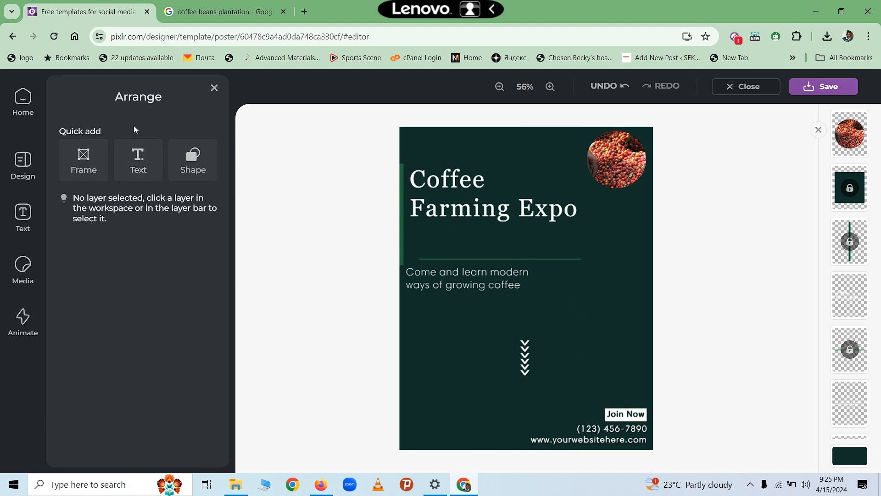
- Add an image frame holding the nucafe-handpicking-coffee photo
left_click(84, 162)
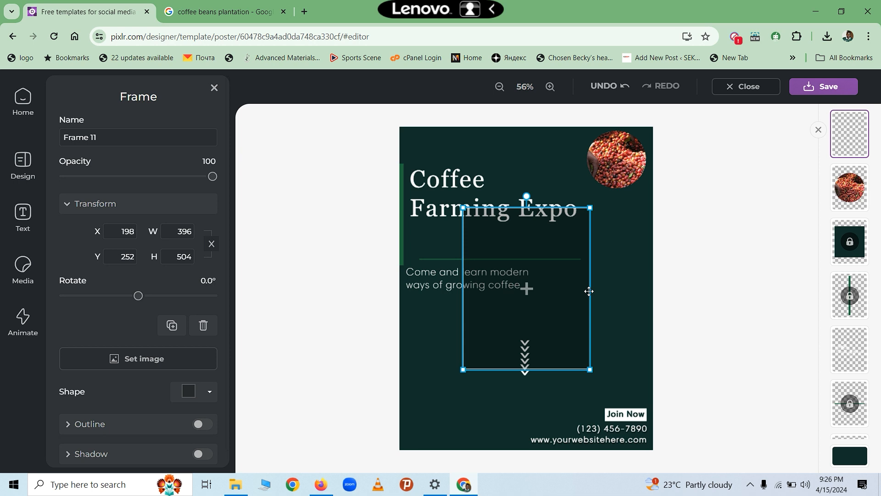
left_click(528, 290)
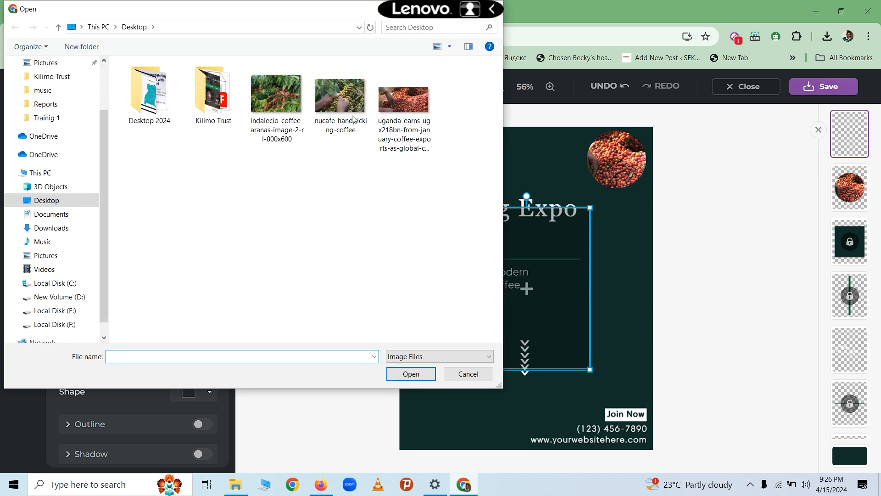
left_click(349, 95)
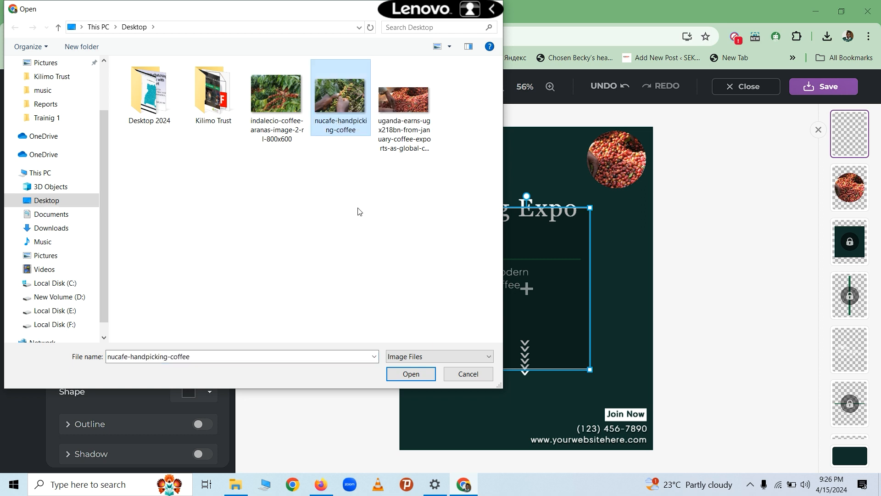
left_click(406, 374)
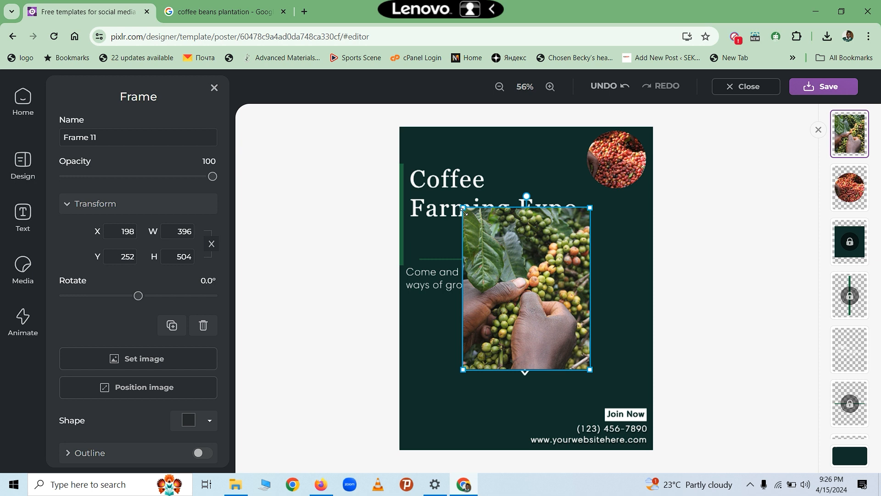
- Shrink the photo frame and move it to the poster's right side beside the tagline
left_click_drag(462, 206, 477, 218)
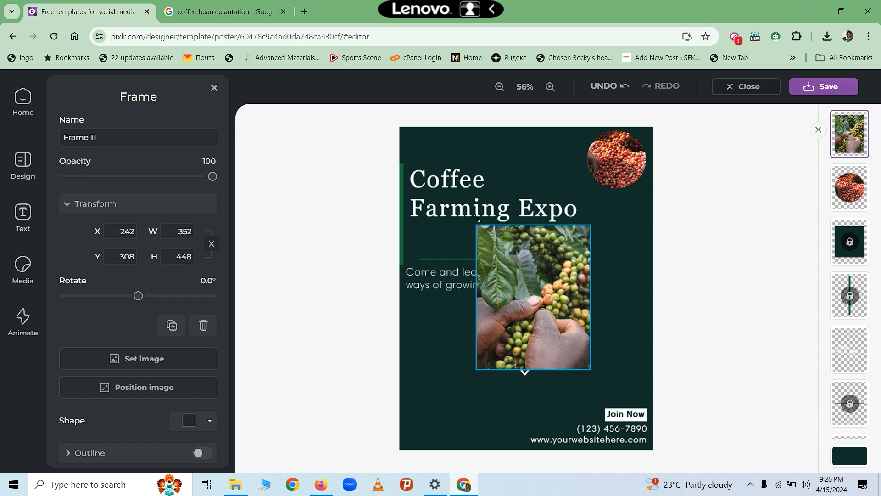
left_click_drag(544, 261, 604, 263)
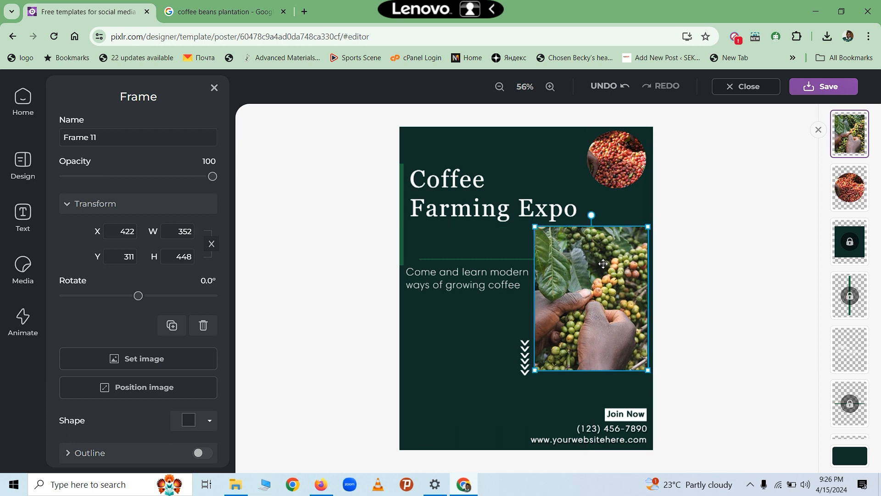
left_click(694, 311)
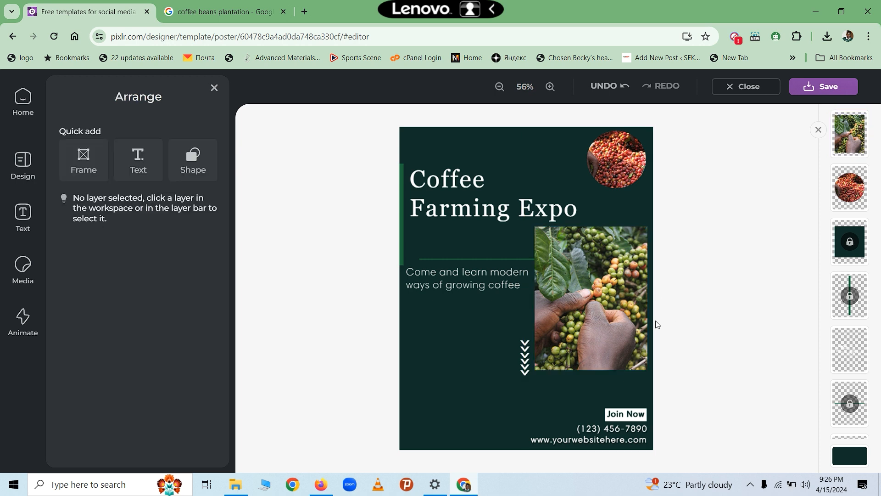
left_click(526, 361)
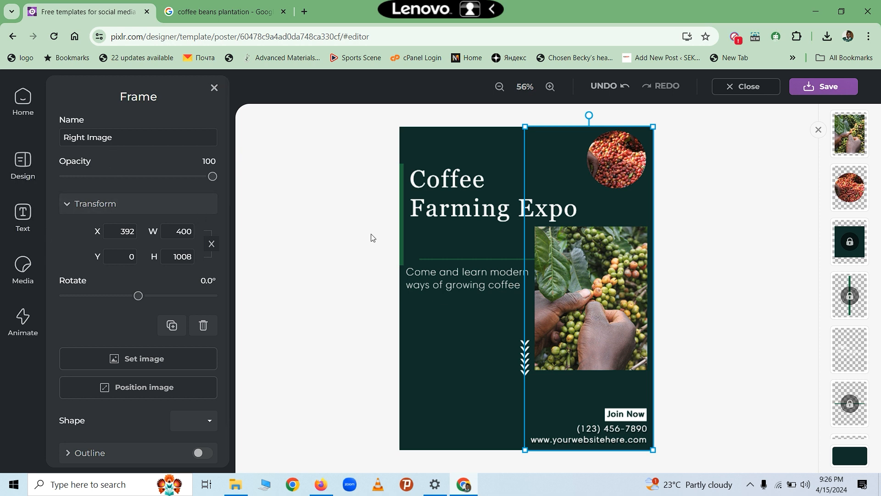
- Add a new placeholder text layer and drag it below the tagline
left_click(418, 323)
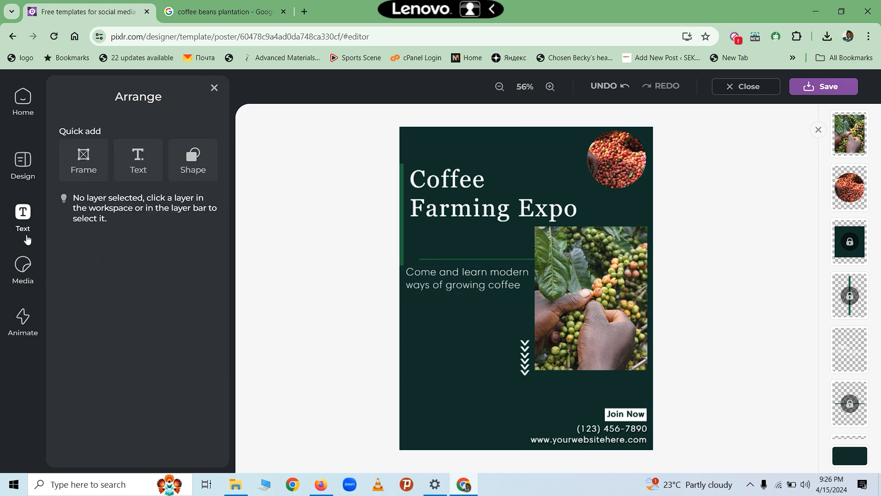
left_click(16, 211)
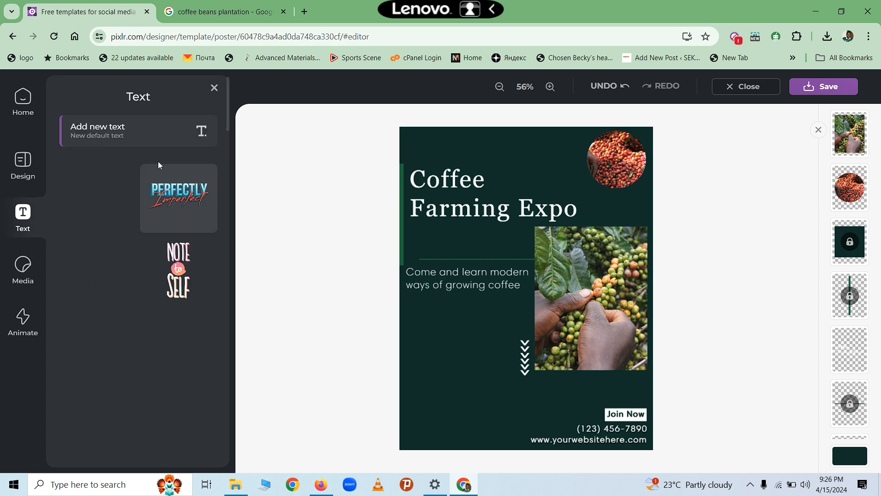
left_click(114, 134)
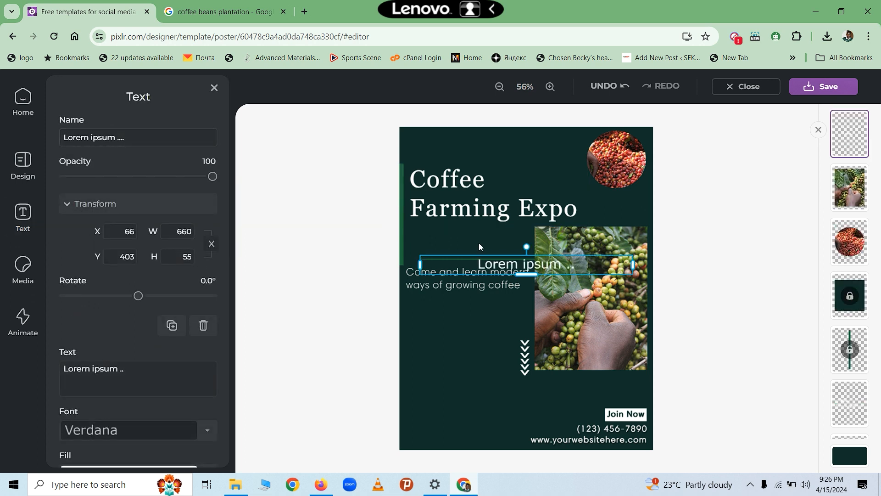
left_click(477, 316)
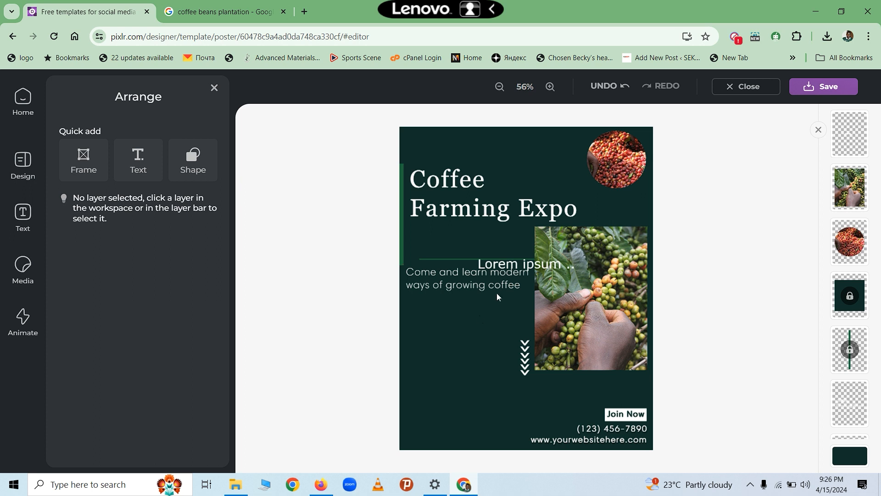
left_click(510, 265)
left_click_drag(510, 265, 466, 335)
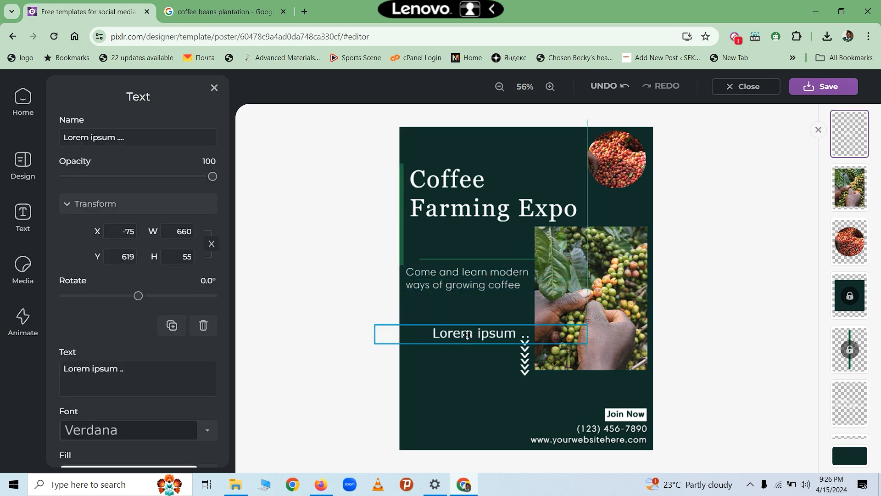
- Replace the placeholder with 'Venue: Sheraton Gardens', 'Date: April 30th 2024' and 'Time: 09:00am EAT' lines
double_click(509, 340)
left_click(517, 332)
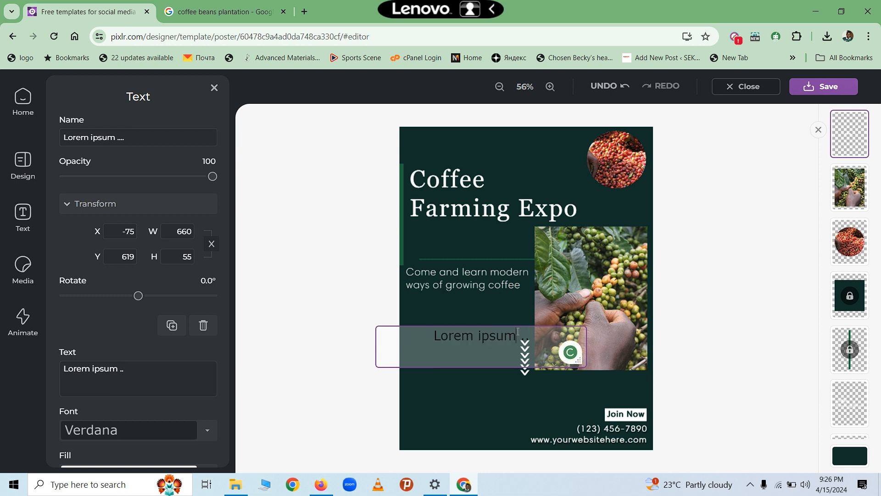
key("BackSpace")
key("Delete")
key("Delete")
key("Delete")
key("BackSpace")
key("BackSpace")
key("BackSpace")
key("BackSpace")
key("BackSpace")
key("BackSpace")
key("BackSpace")
key("BackSpace")
key("BackSpace")
key("BackSpace")
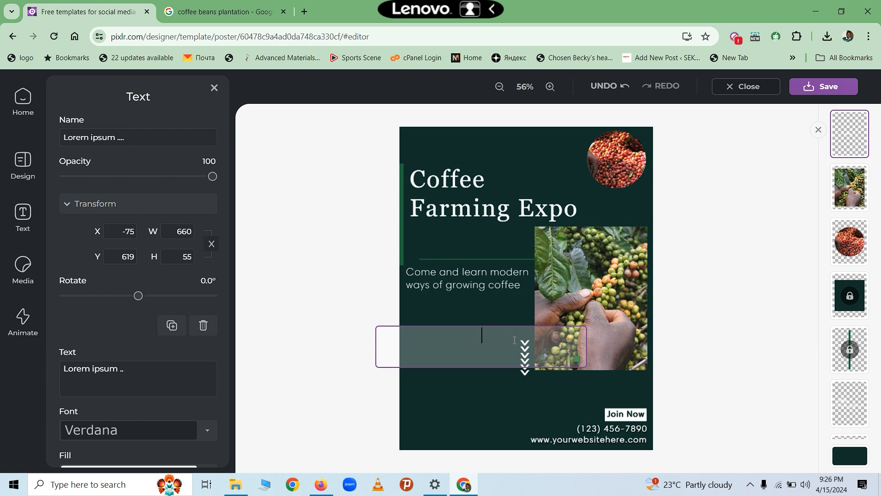
type("Venue: Sherato")
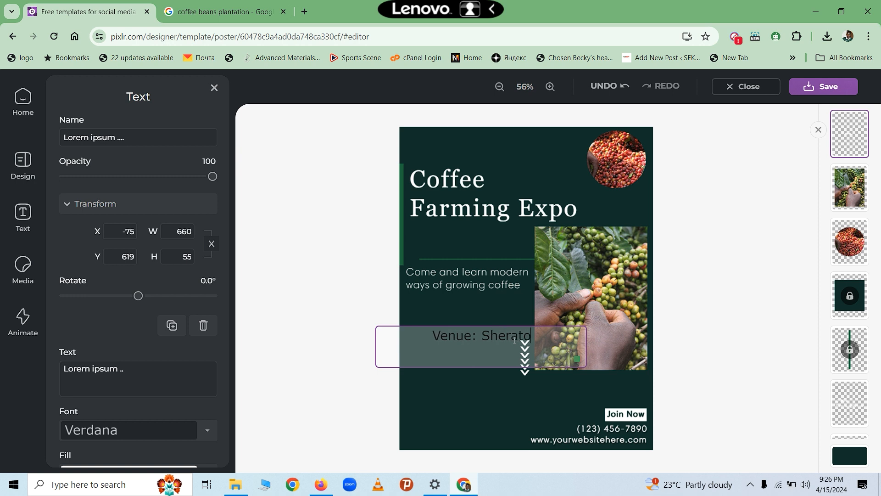
type("n Garde")
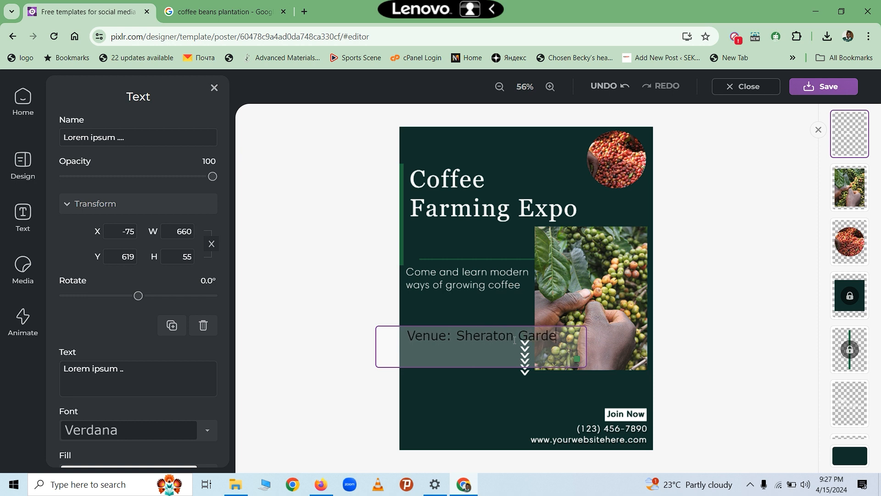
type("ns")
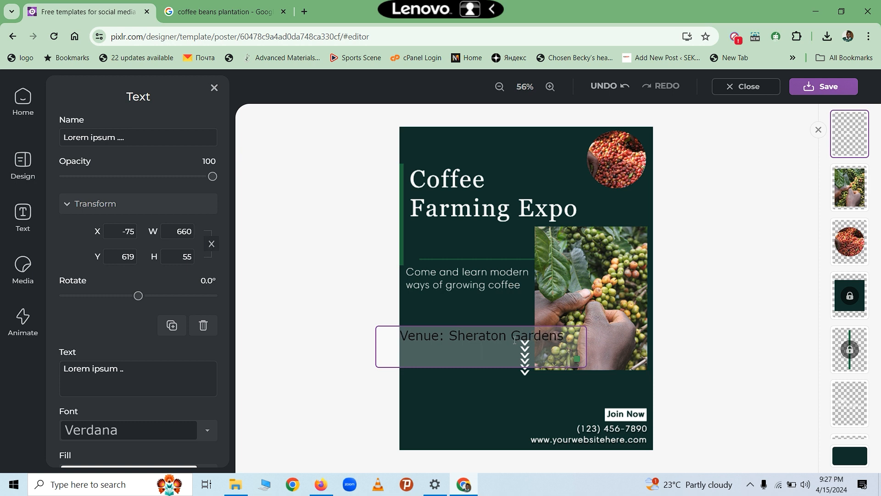
key("Return")
type("Date: April 30th 202")
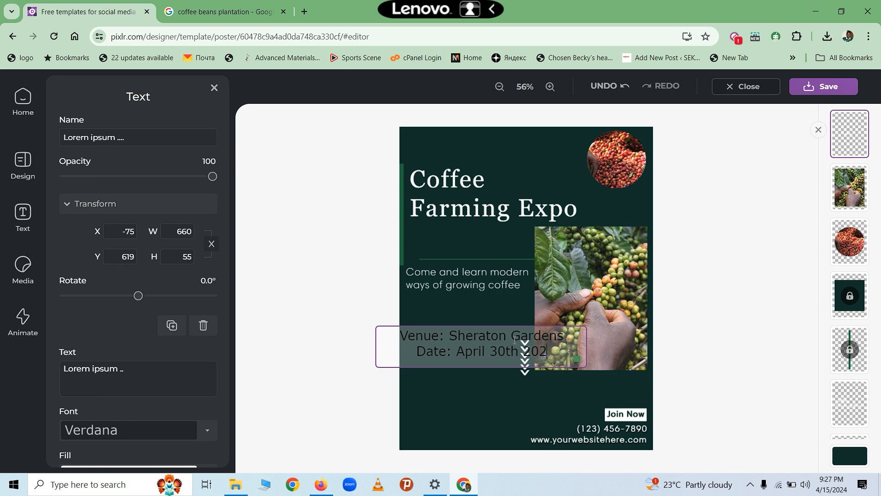
type("4")
key("Return")
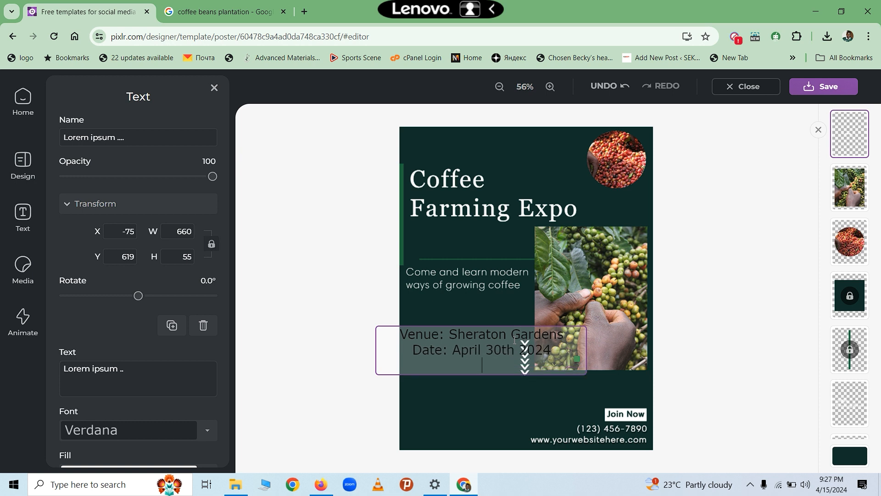
type("Time")
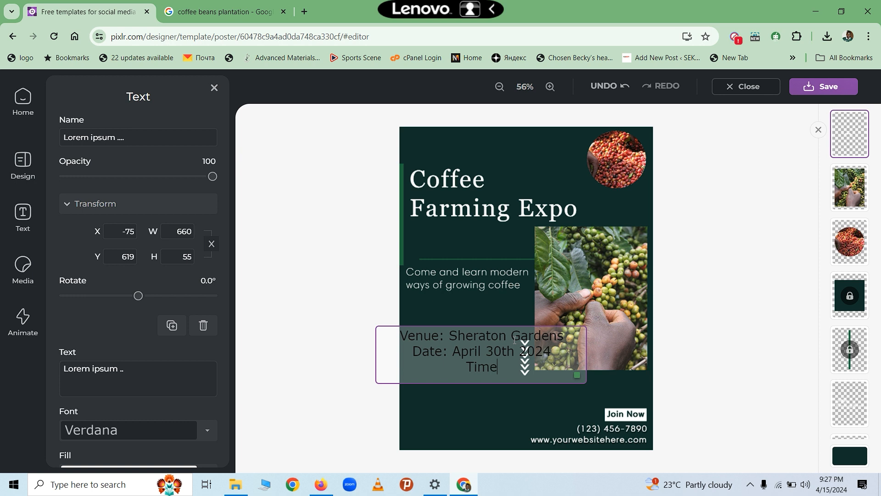
type(": 09:00")
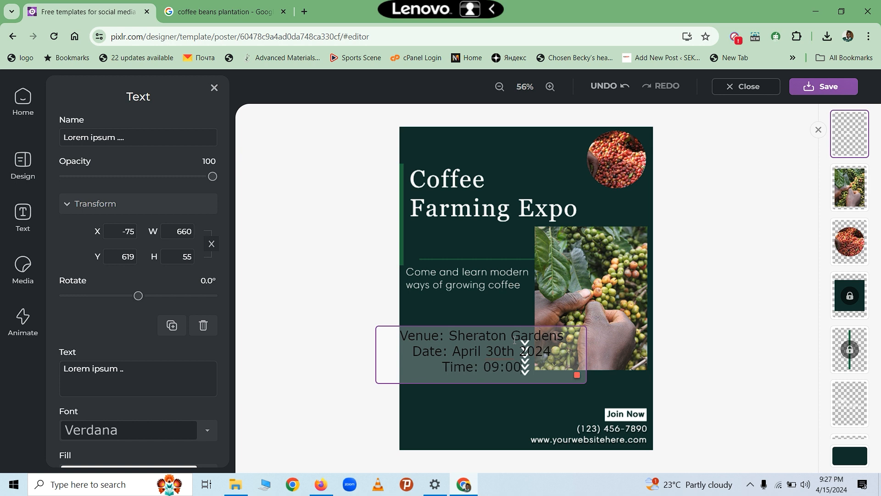
type("am E")
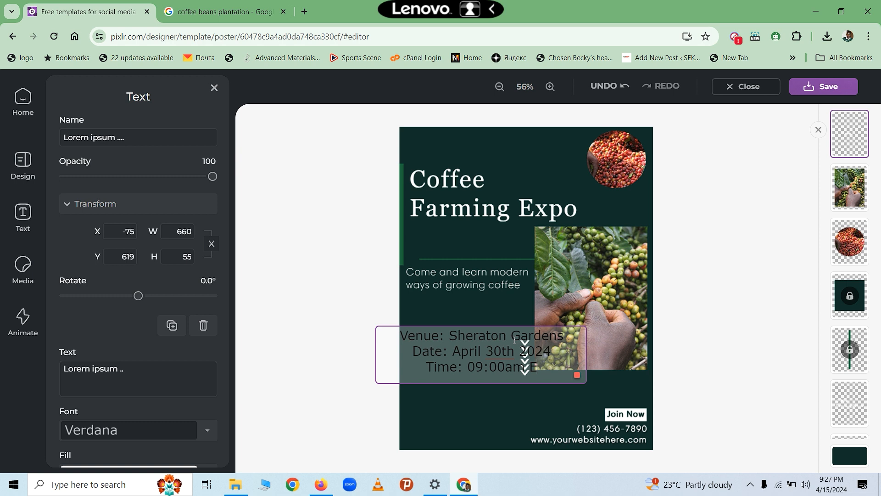
type("AT")
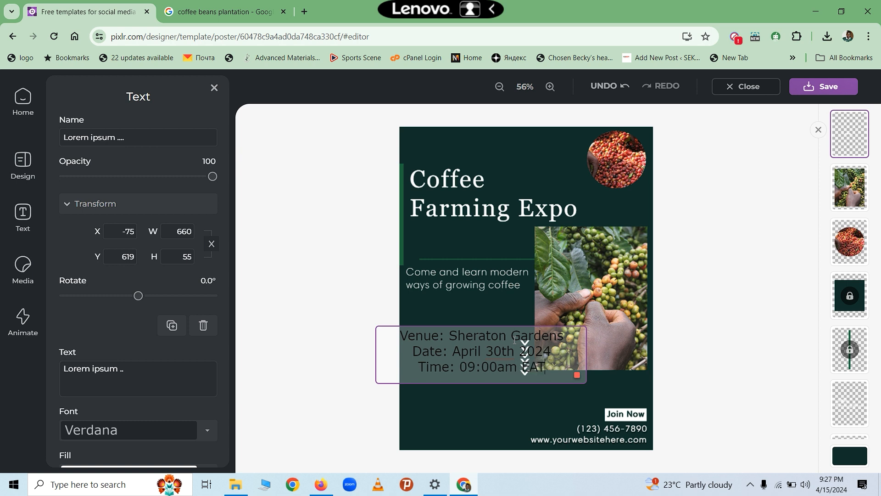
- Select the three event detail lines and change their font to Arial
left_click_drag(545, 367, 401, 335)
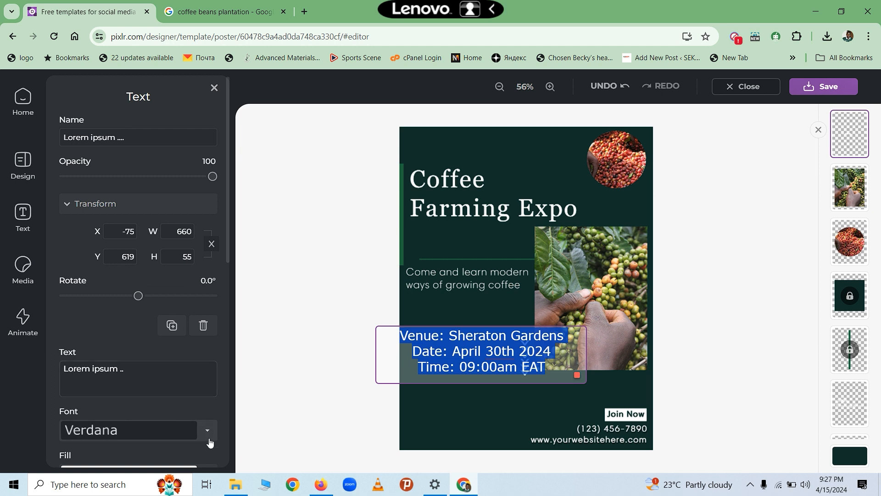
left_click(211, 419)
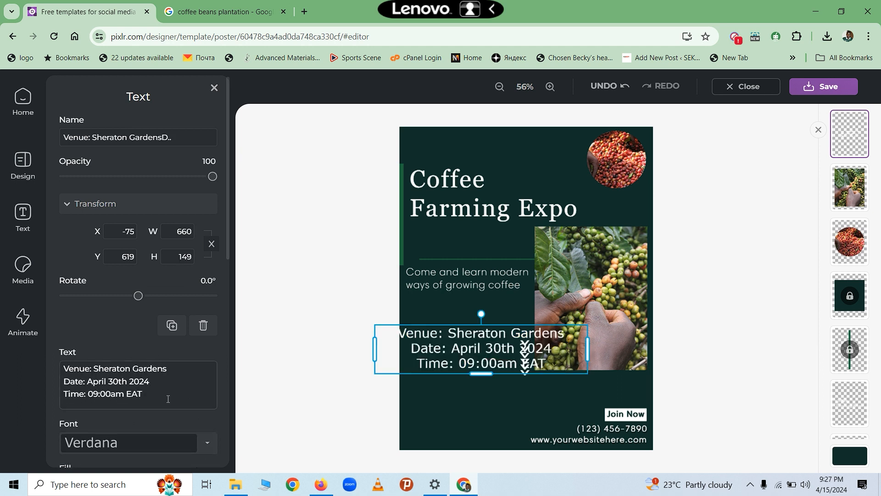
left_click(205, 446)
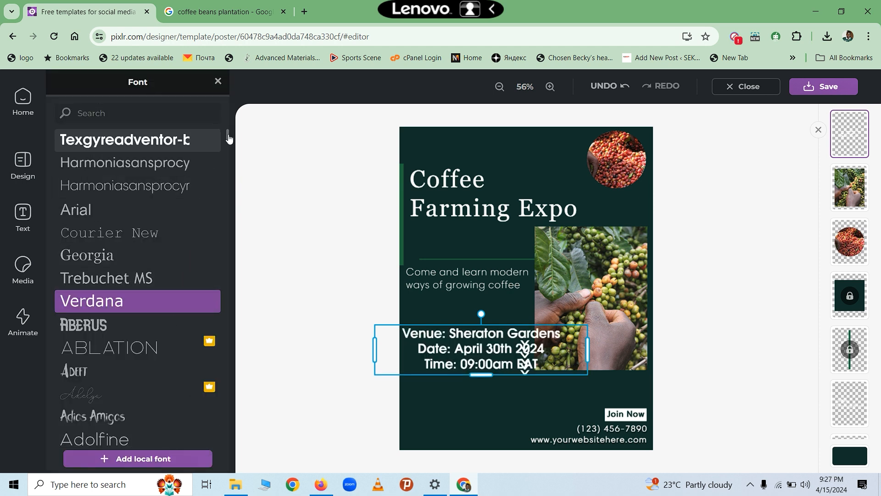
mouse_move(229, 138)
left_mouse_down()
mouse_move(226, 181)
mouse_move(226, 137)
left_mouse_up()
left_click(105, 211)
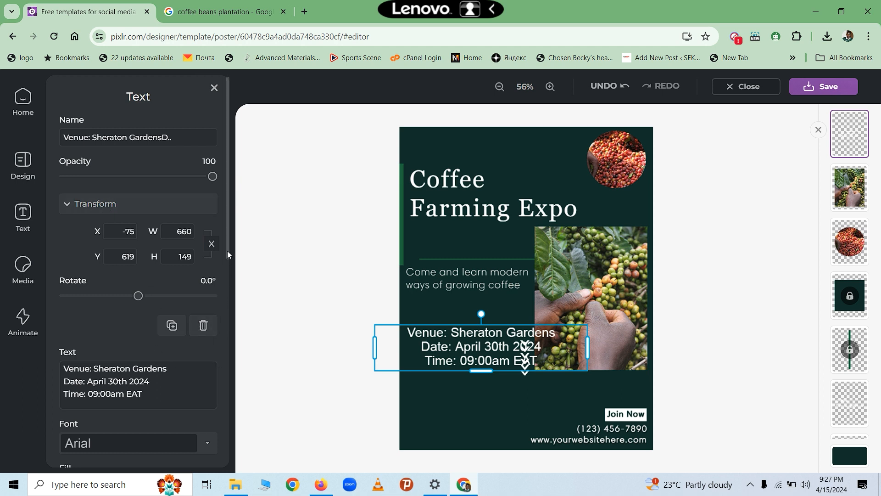
left_click_drag(228, 251, 231, 351)
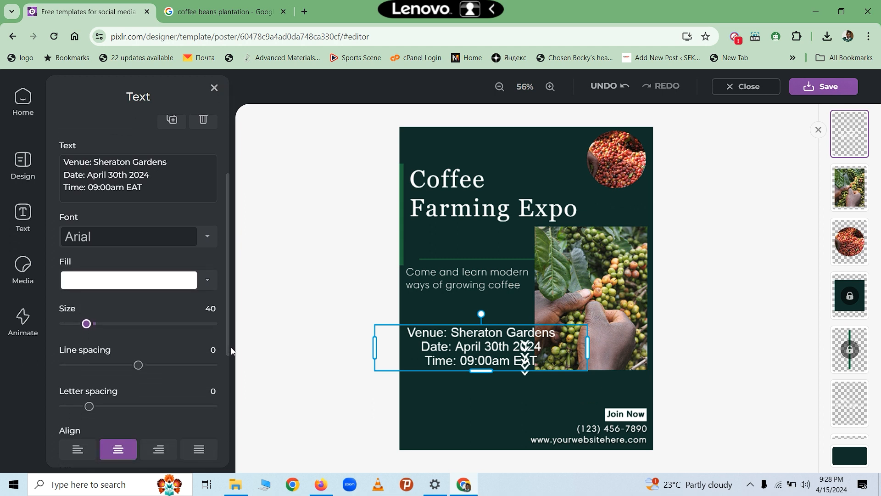
- Set the event details to size 34, letter spacing -1 and wider line spacing of 24
mouse_move(86, 323)
left_mouse_down()
mouse_move(71, 329)
mouse_move(84, 336)
left_mouse_up()
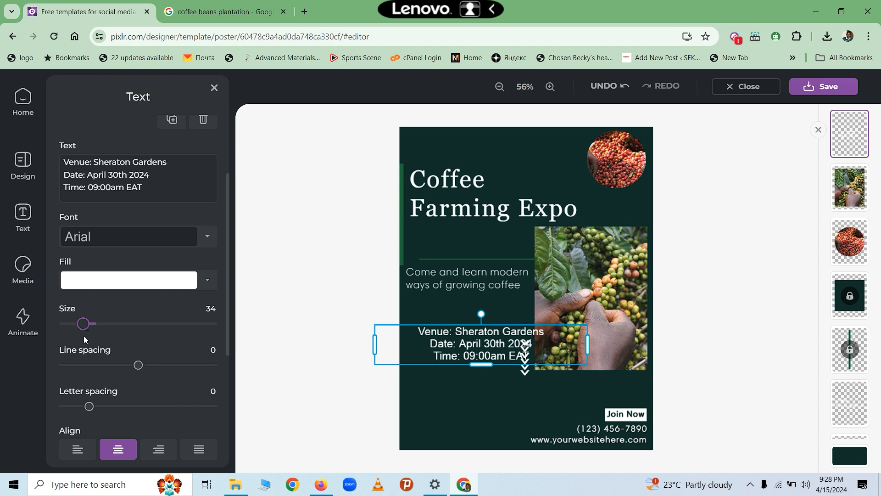
left_click(89, 408)
left_click_drag(89, 411, 88, 412)
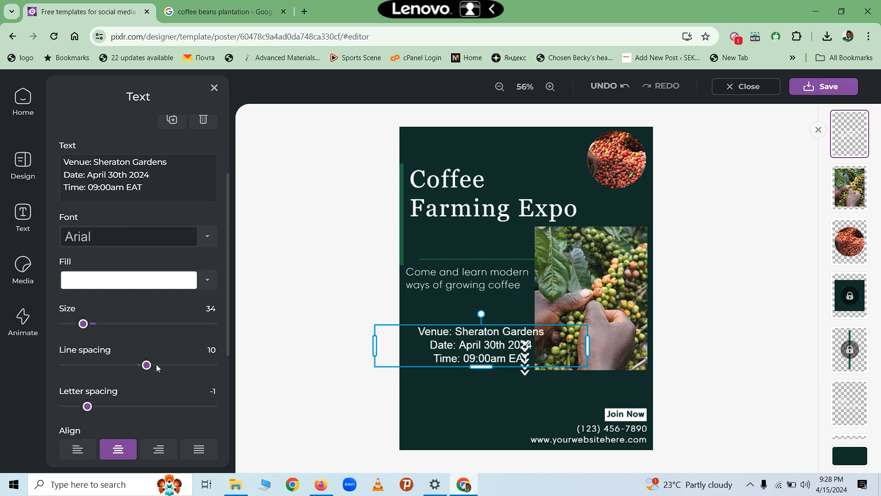
left_click_drag(152, 368, 157, 368)
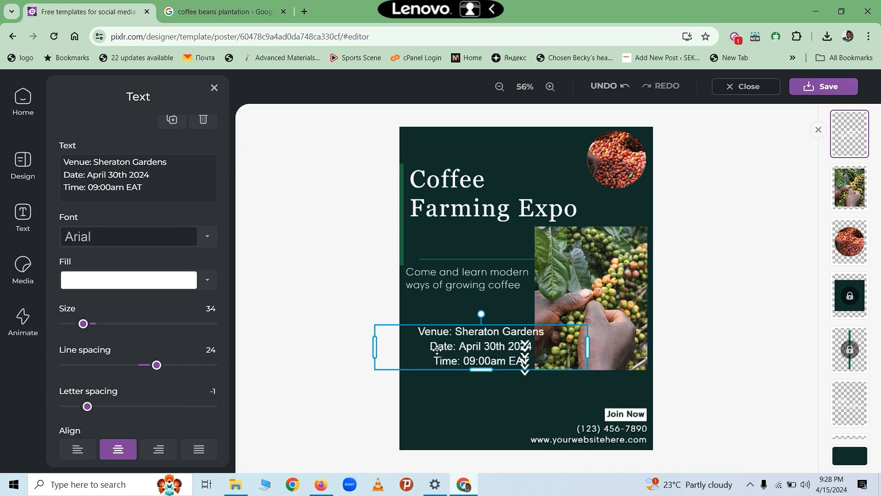
left_click(358, 352)
left_click(465, 347)
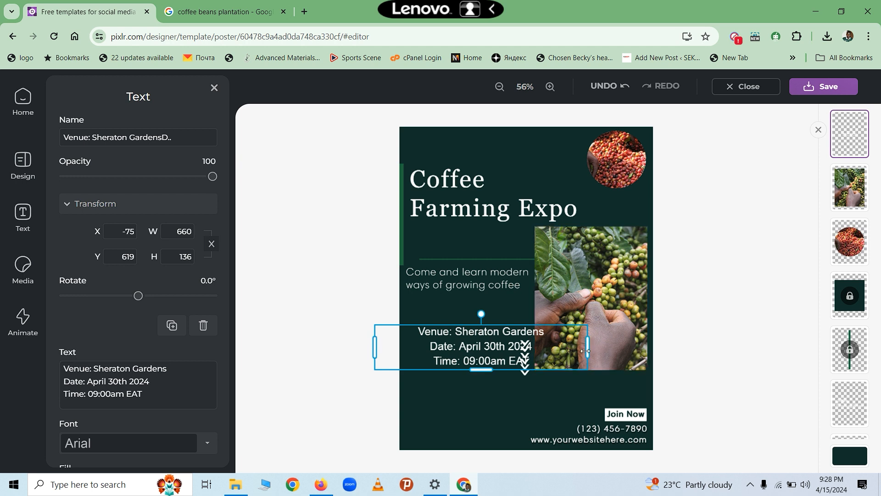
- Narrow the event details box from both sides and move it to the poster's bottom-left beside Join Now
left_click_drag(586, 351, 546, 349)
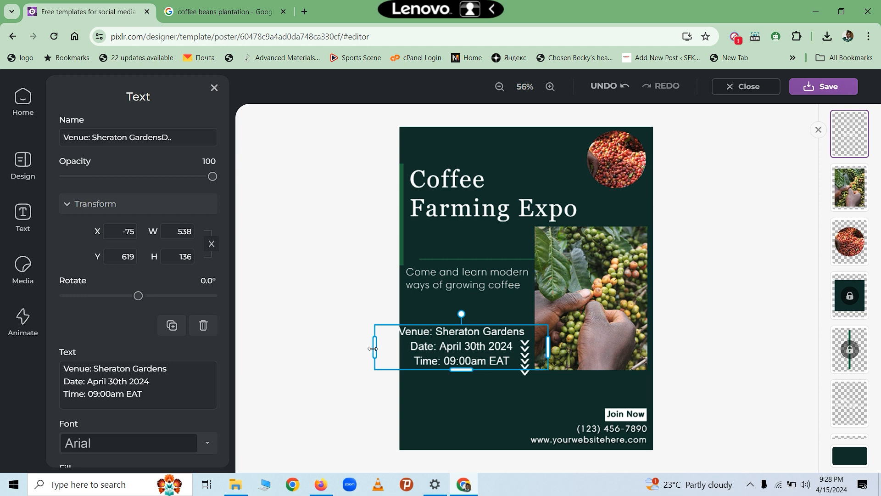
left_click_drag(373, 349, 389, 349)
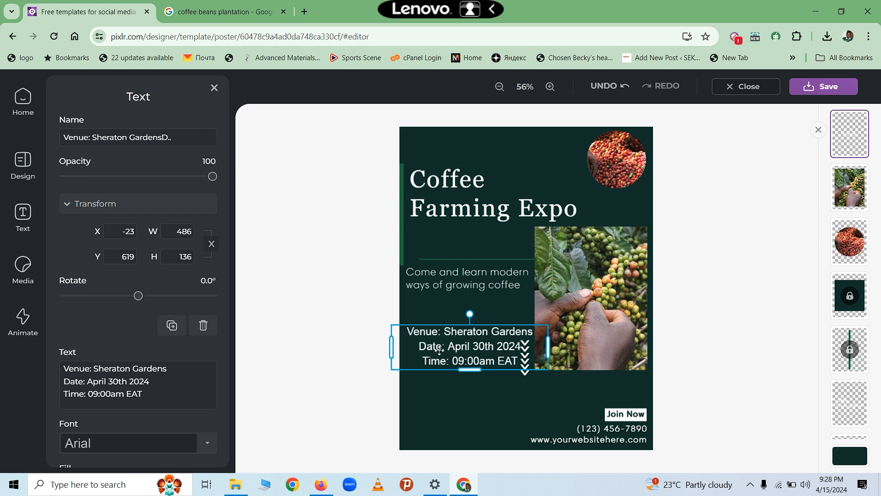
left_click_drag(478, 356, 478, 417)
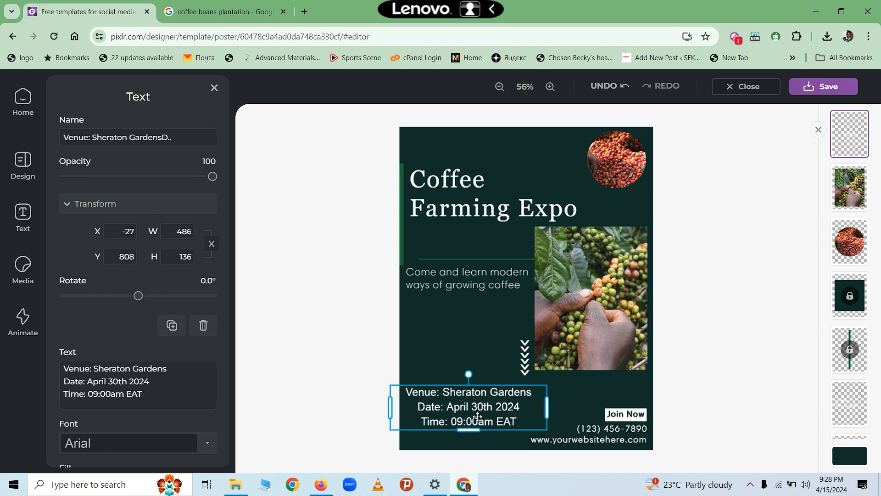
left_click(627, 415)
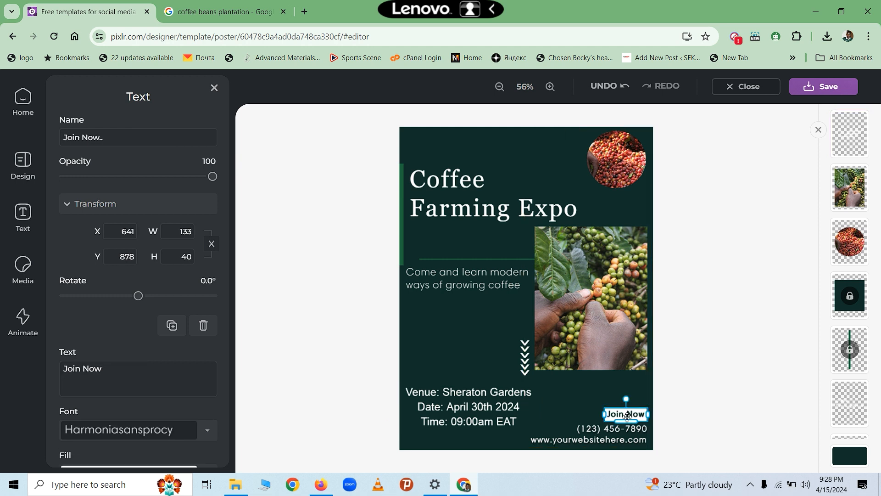
- Replace the placeholder contact text with 'For More information Contact' followed by the contact phone number
left_click(632, 434)
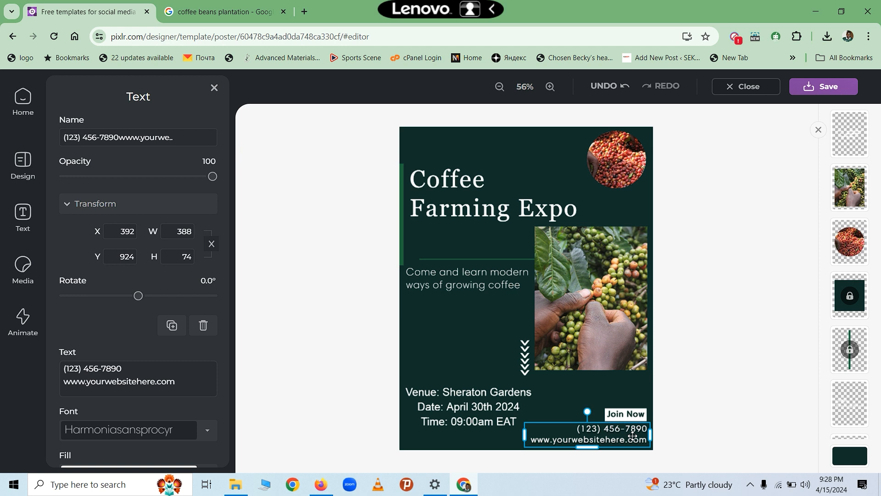
double_click(632, 436)
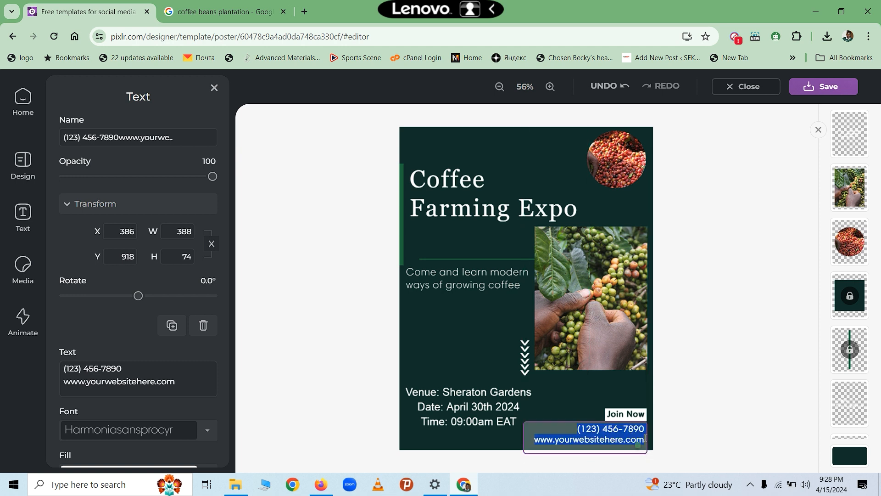
key("BackSpace")
type("Fo")
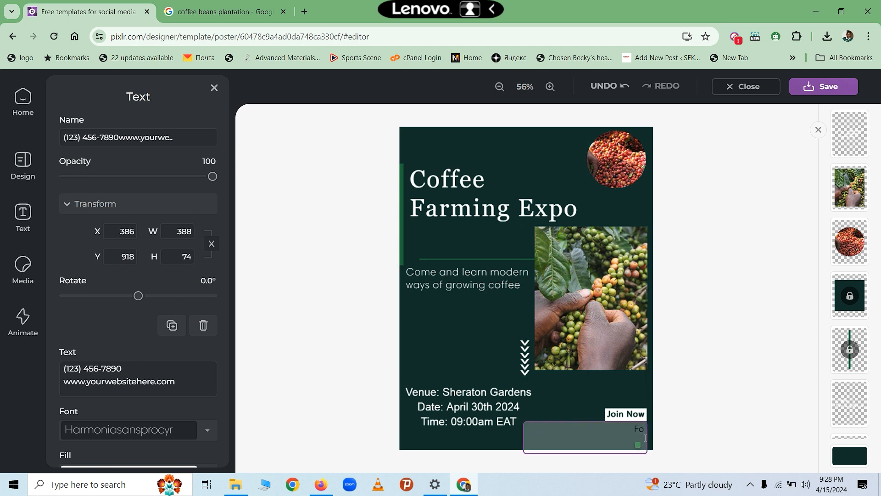
type("r More info")
type("rmation")
type(" C")
type("ontact")
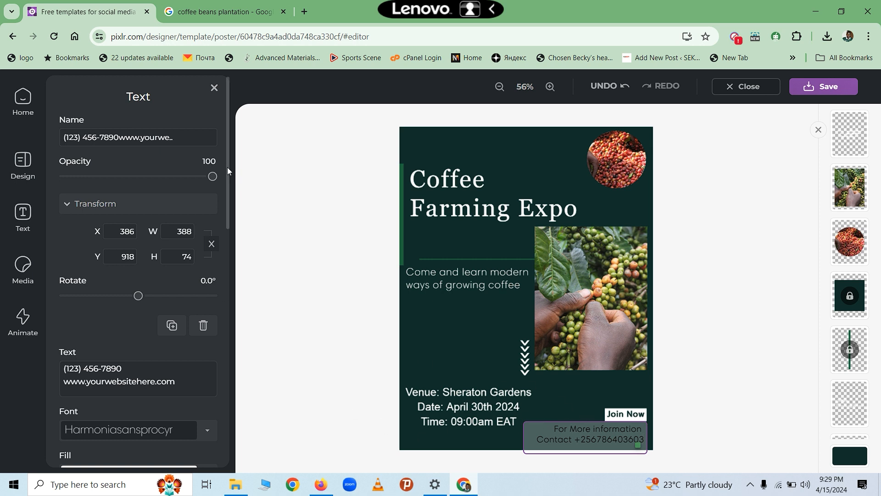
left_click_drag(229, 200, 226, 392)
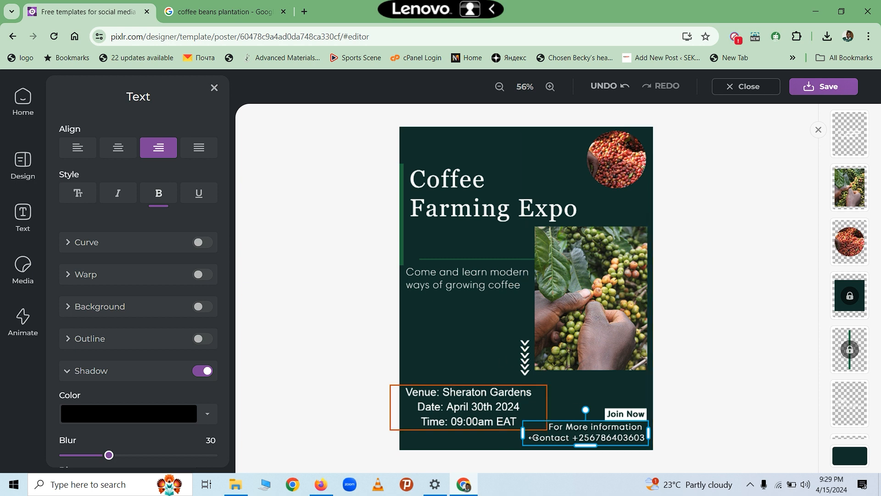
- Turn on a dark blue-violet #290895 background fill behind the contact lines
left_click(203, 307)
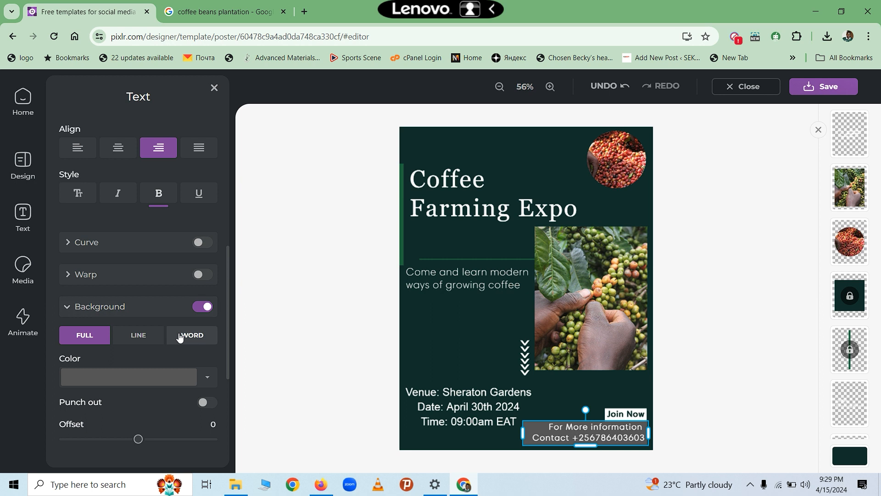
left_click(186, 377)
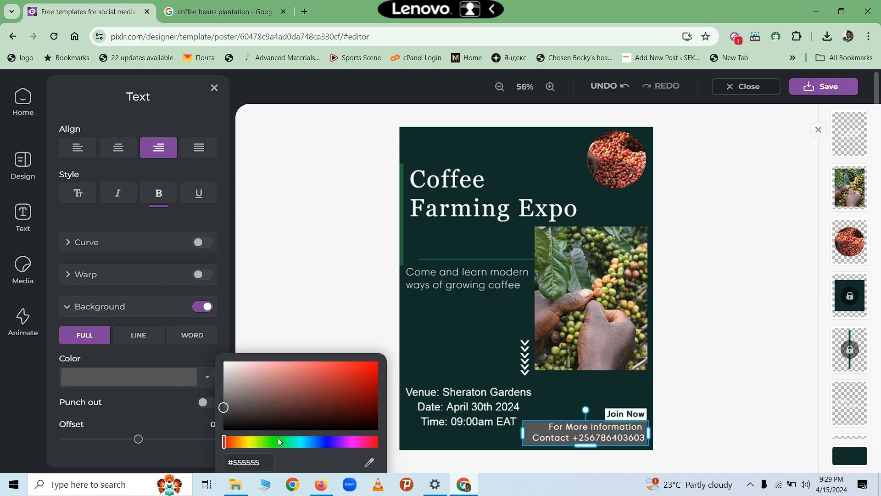
left_click(334, 443)
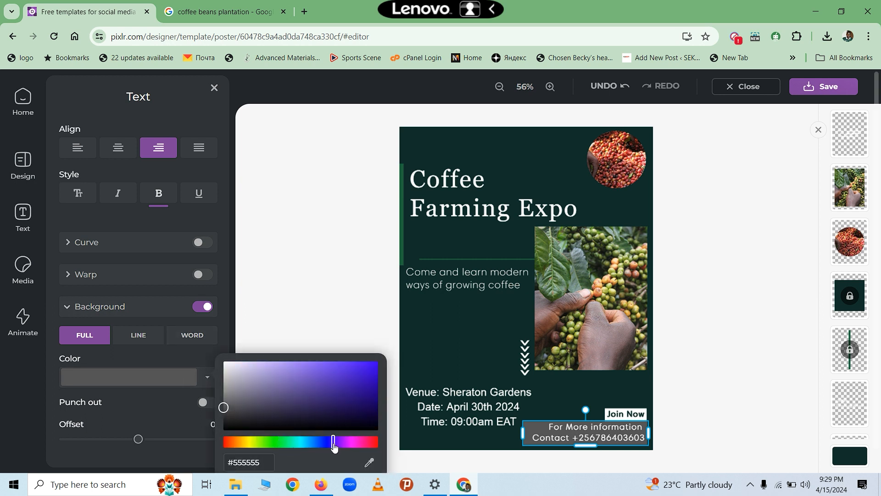
left_click(347, 391)
left_click(368, 377)
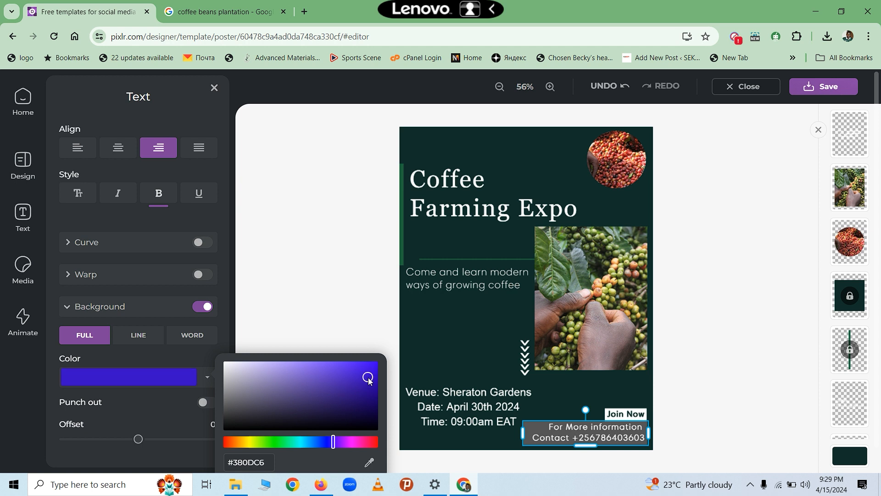
left_click(371, 391)
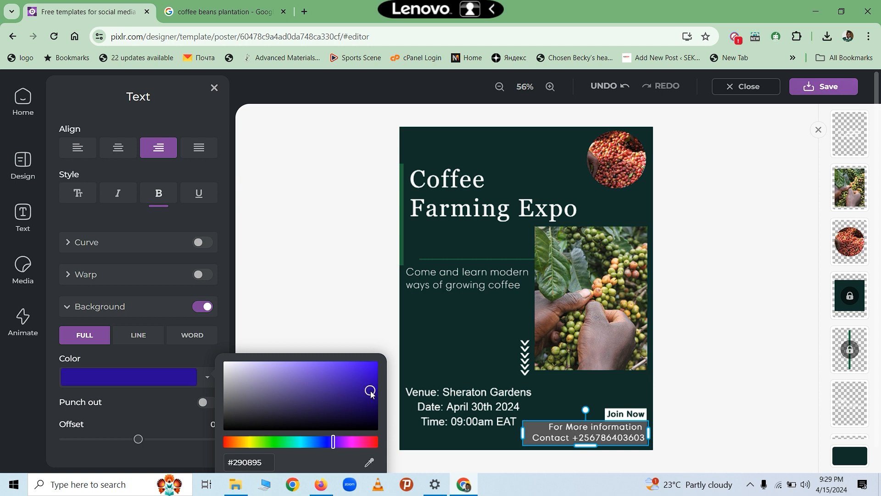
left_click(461, 370)
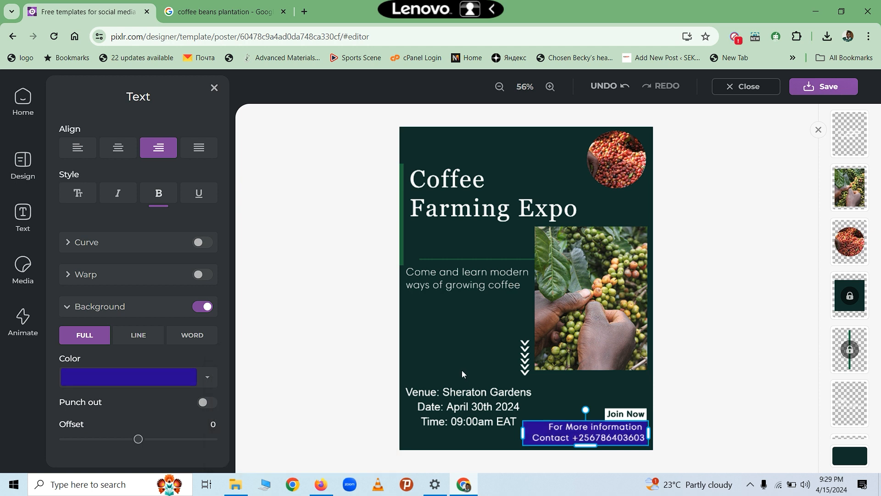
left_click(692, 417)
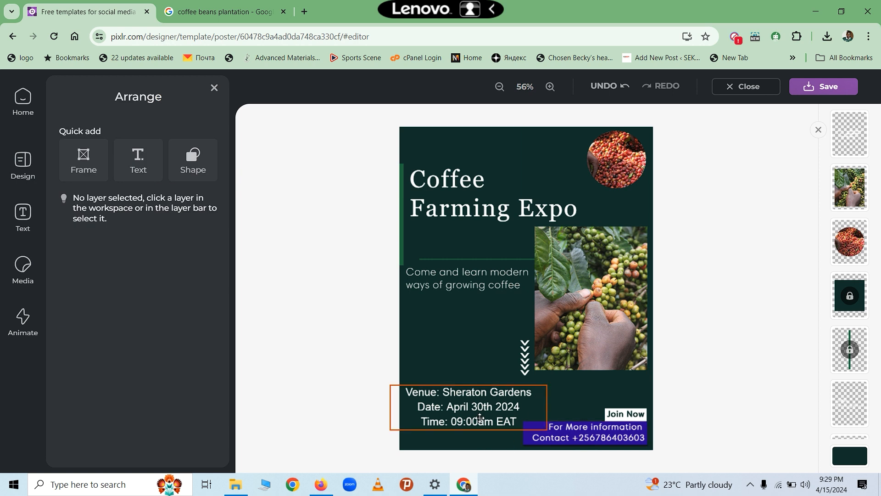
left_click(548, 398)
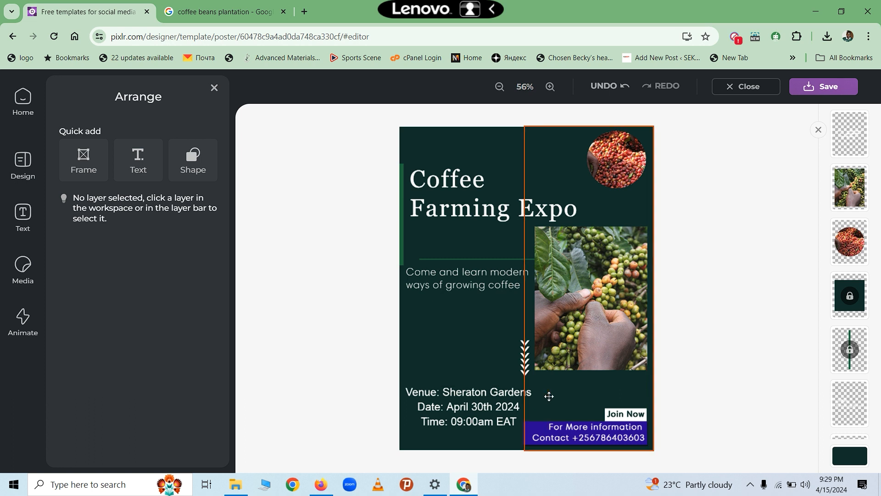
left_click(676, 346)
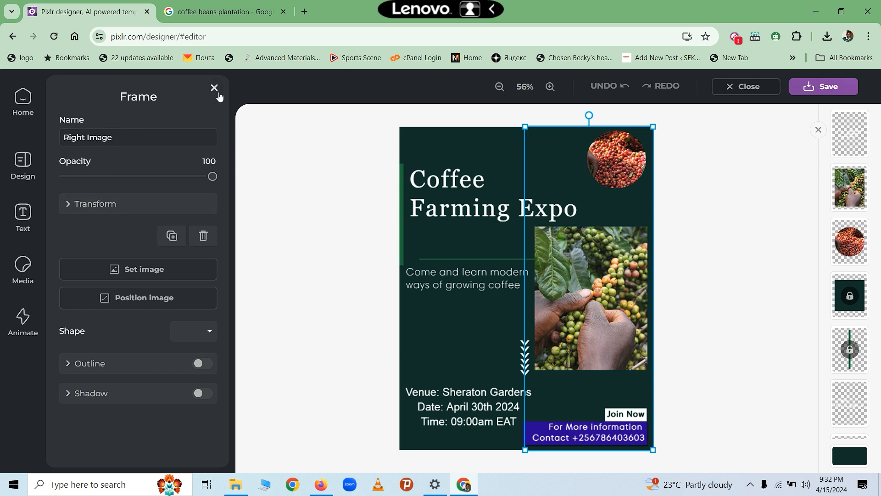
left_click(431, 301)
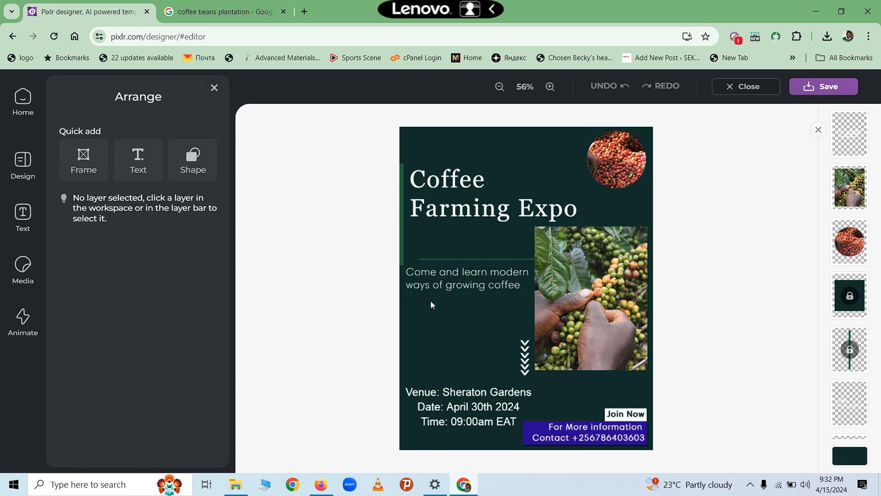
left_click(84, 163)
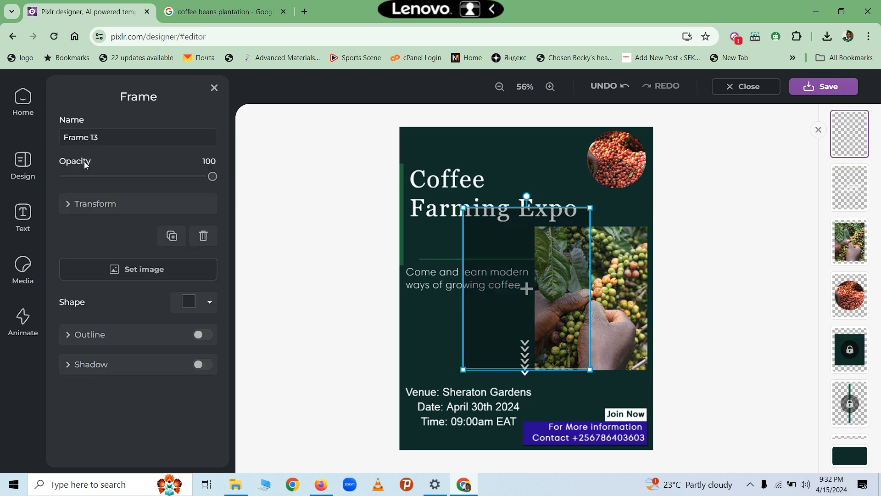
left_click(214, 88)
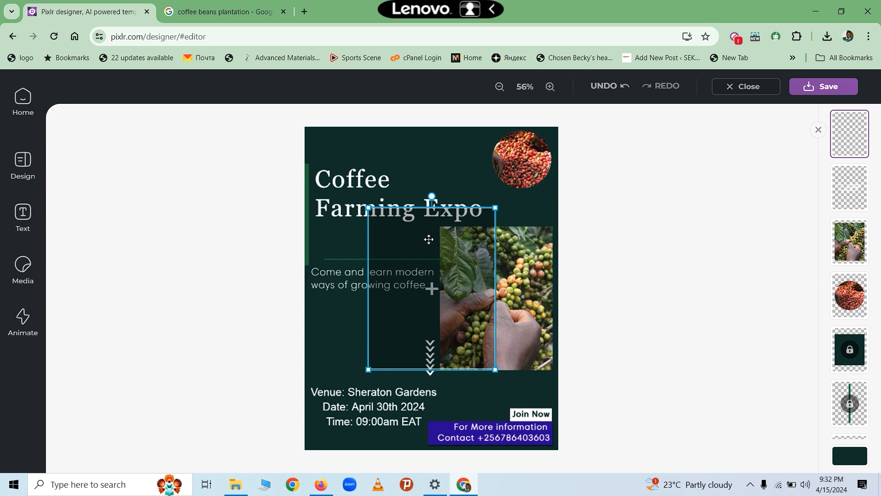
left_click(346, 314)
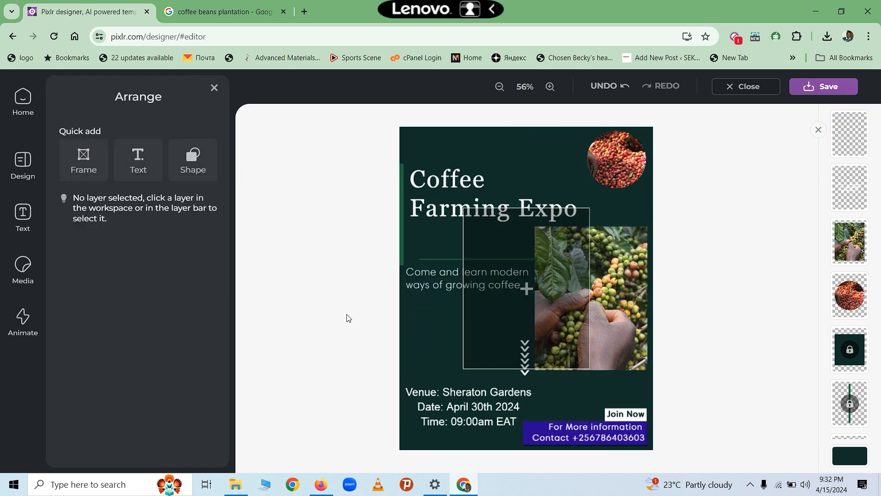
left_click(487, 320)
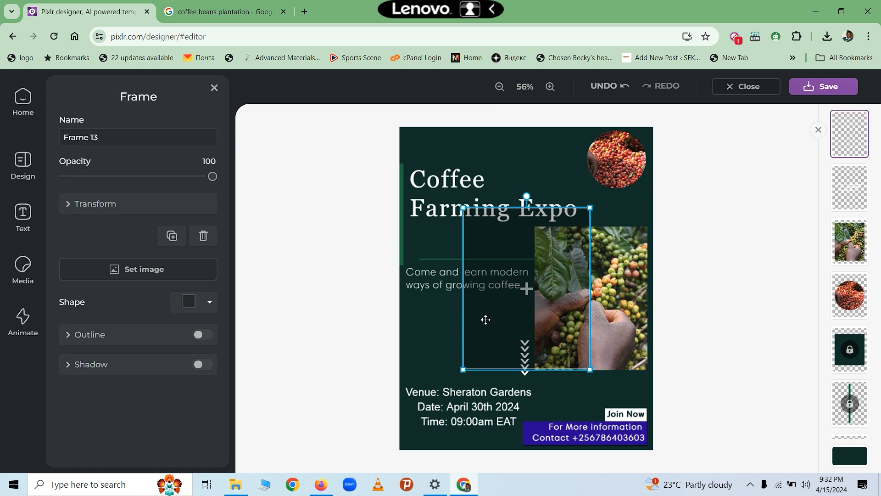
left_click(203, 236)
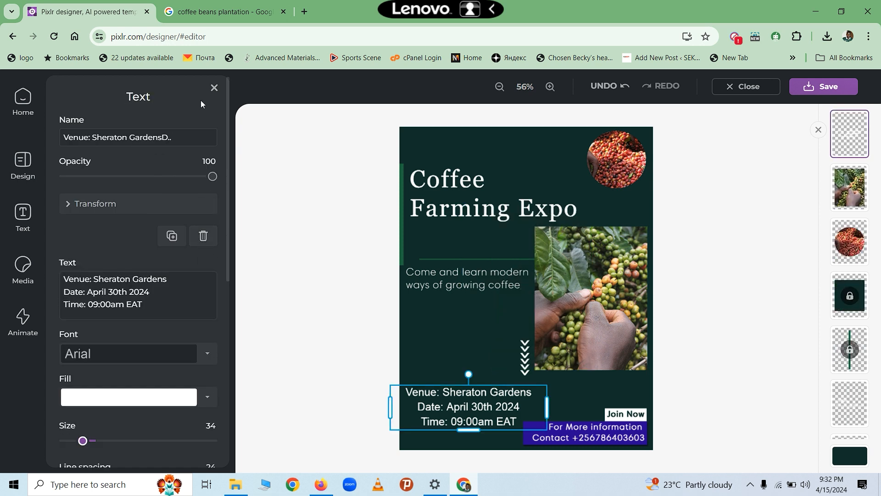
left_click(215, 88)
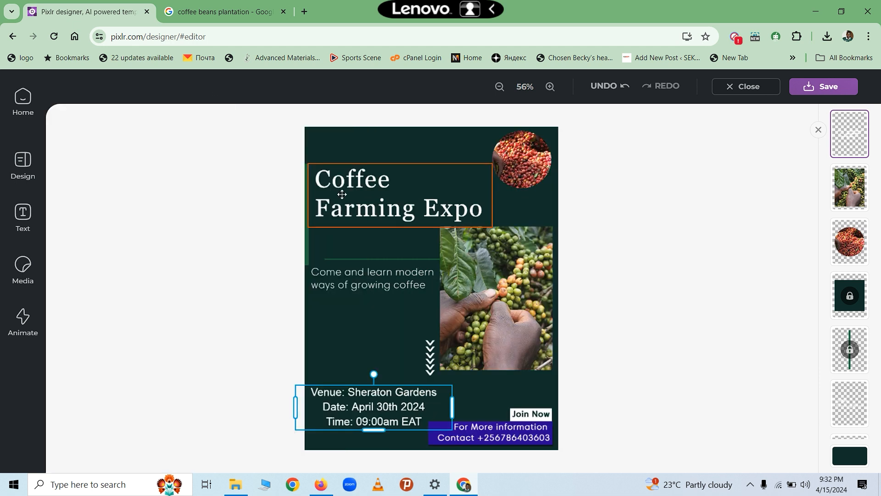
left_click(346, 311)
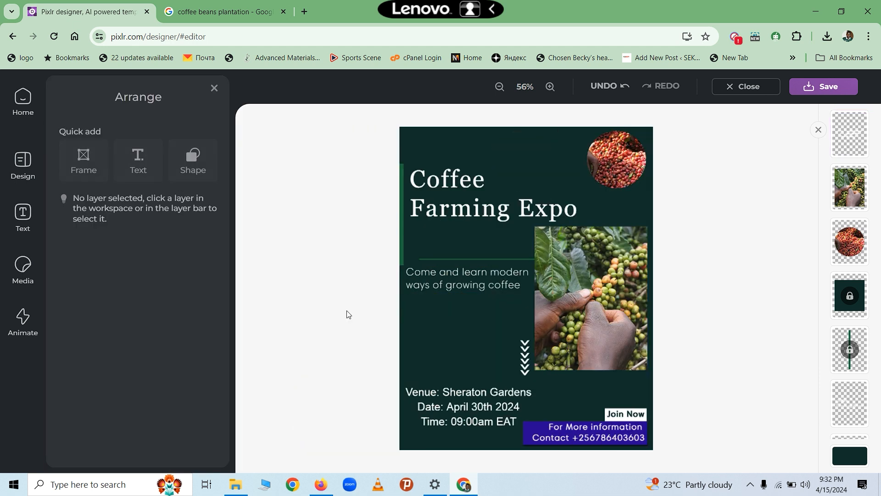
- Add a grey ellipse shape and move it below the tagline
left_click(191, 162)
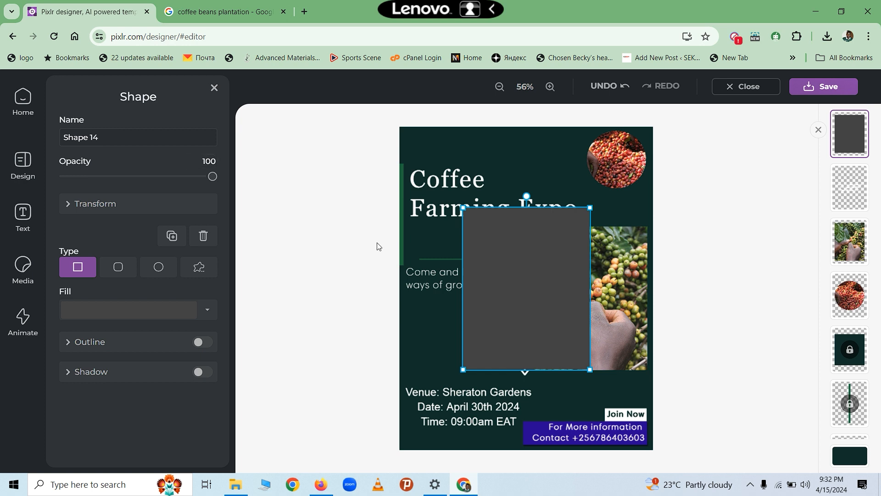
left_click(158, 269)
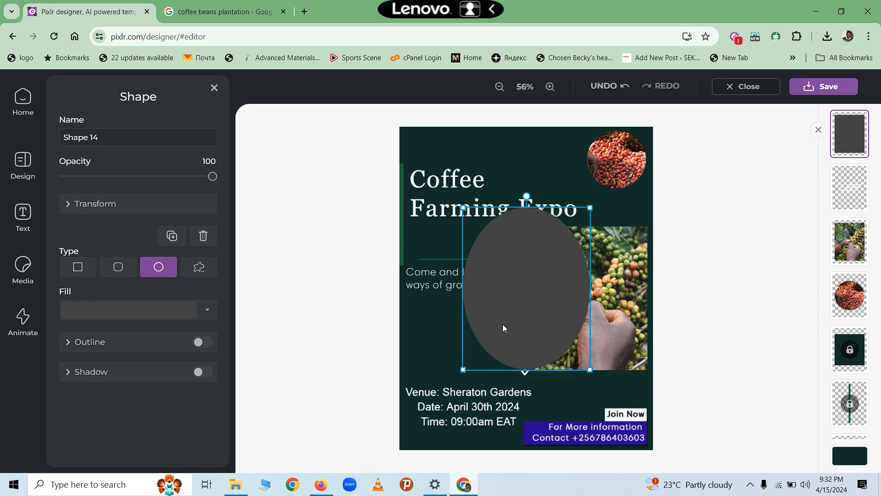
left_click_drag(502, 324, 459, 352)
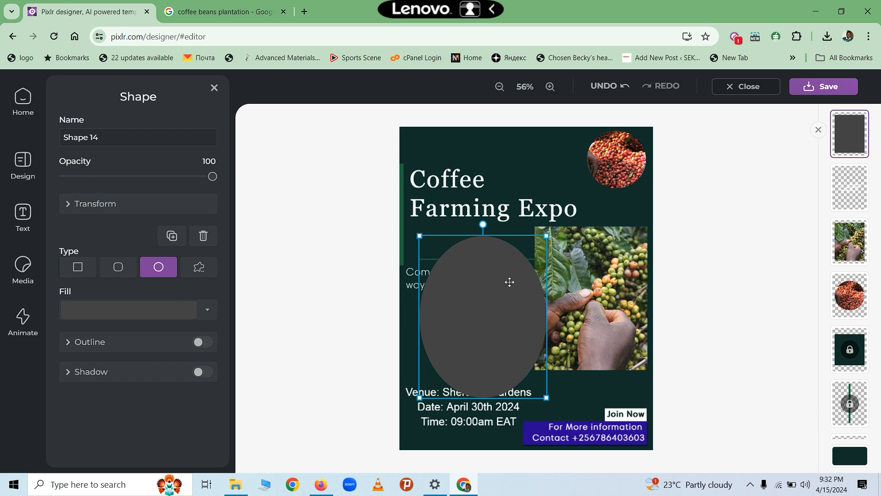
- Shrink the grey oval slightly, nudge it up, then browse Media for an image to add
left_click_drag(548, 234, 493, 304)
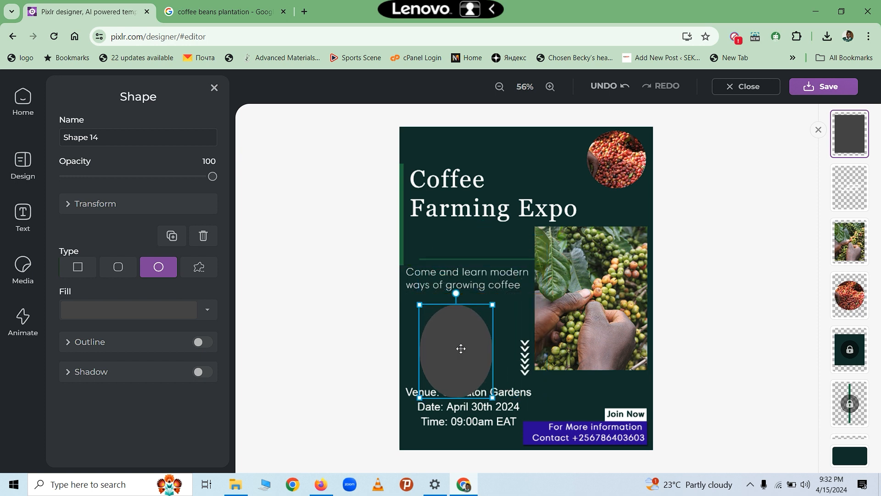
left_click_drag(461, 348, 457, 333)
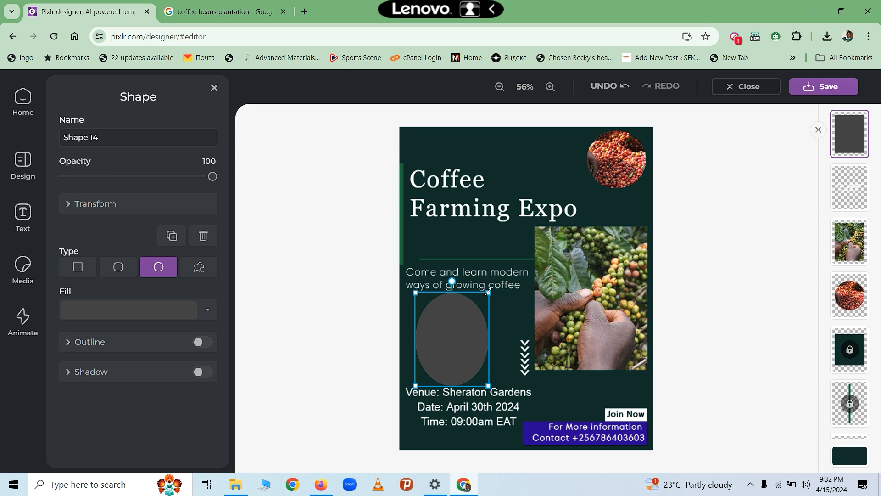
left_click_drag(488, 292, 485, 298)
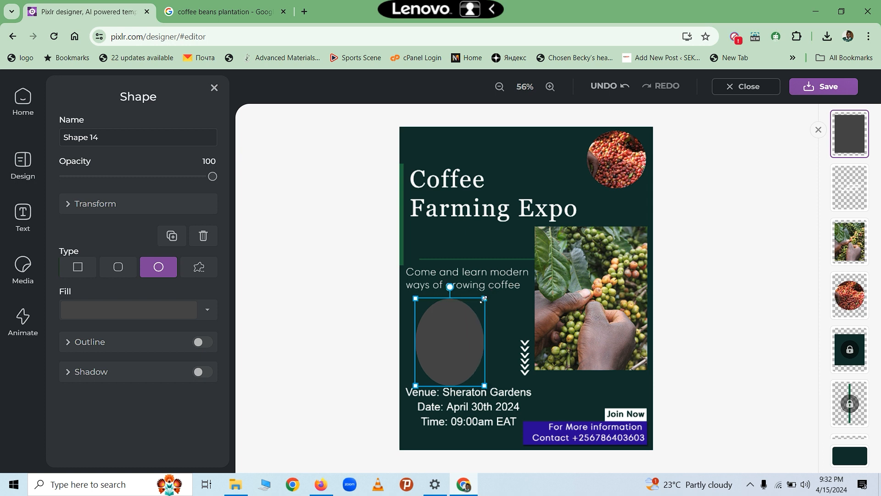
left_click_drag(447, 337, 447, 331)
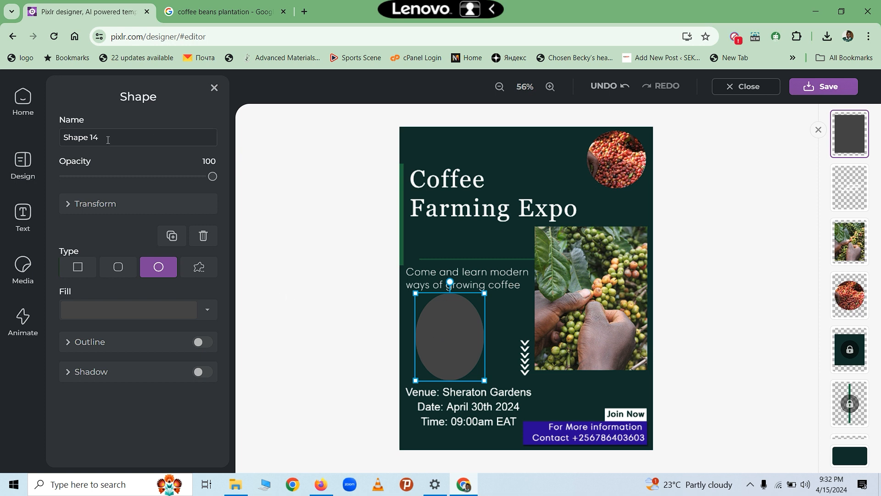
left_click(21, 275)
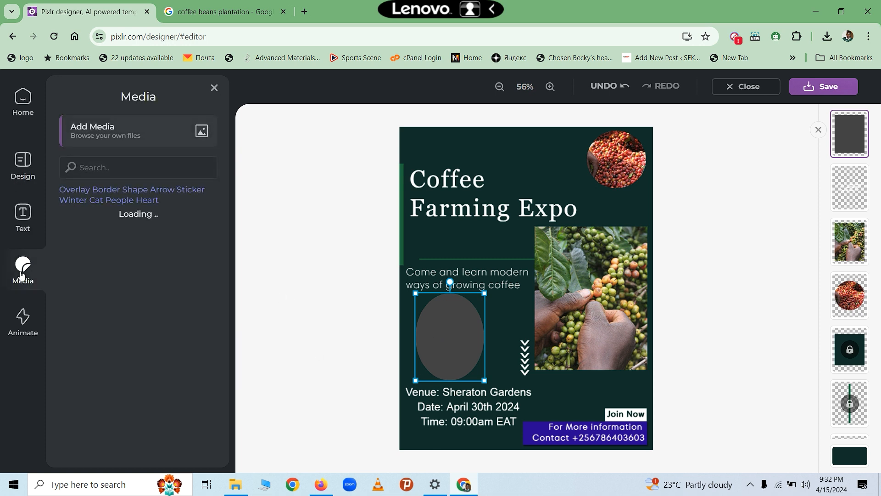
left_click(100, 130)
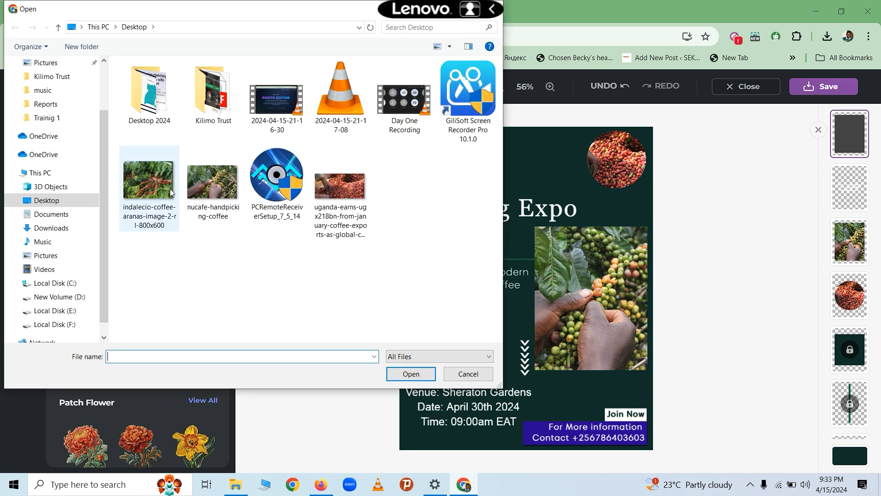
- Insert the indalecio-coffee plantation photo from the Desktop and scale it down at lower left
left_click(152, 190)
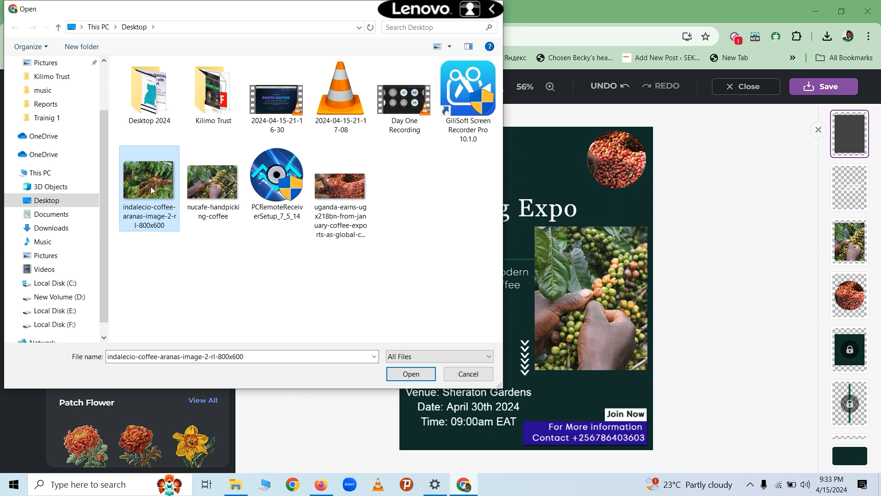
left_click(398, 374)
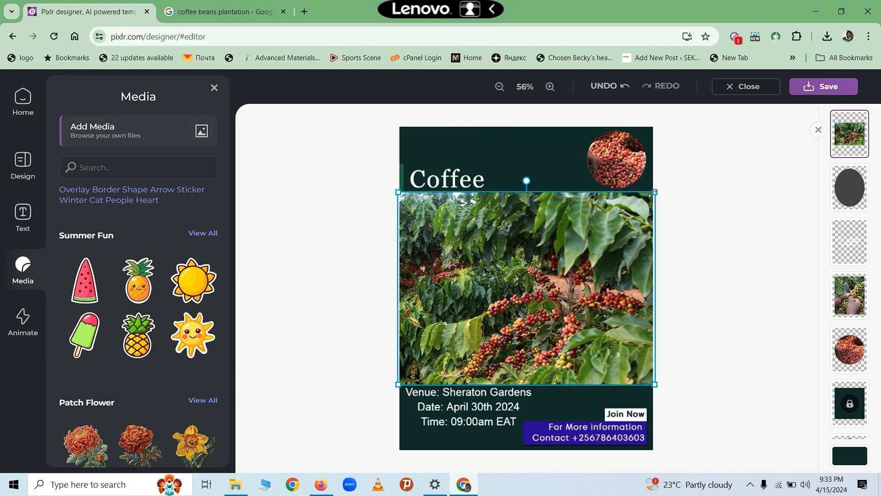
left_click_drag(653, 193, 457, 309)
- Move the grey circle down behind the venue text
left_click(454, 305)
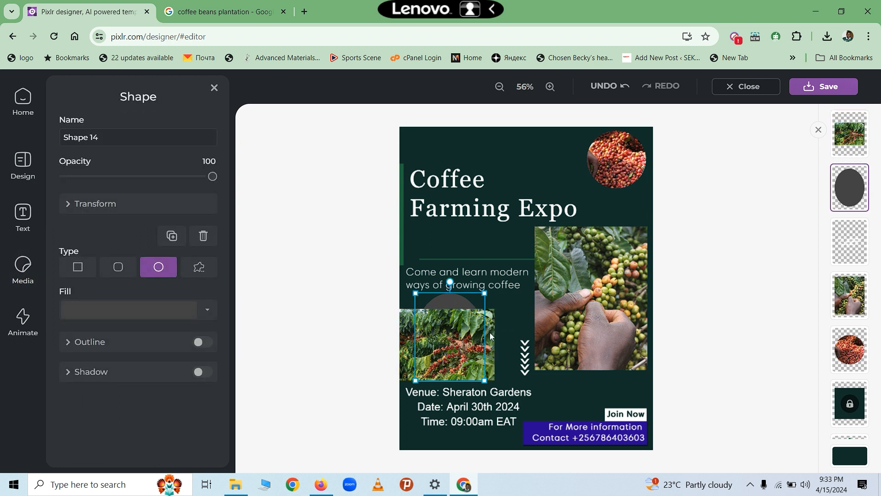
left_click(456, 334)
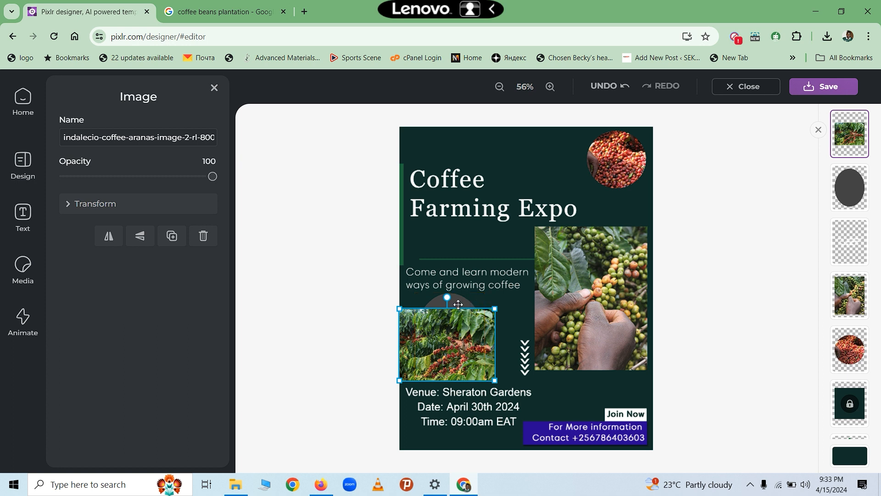
left_click(509, 318)
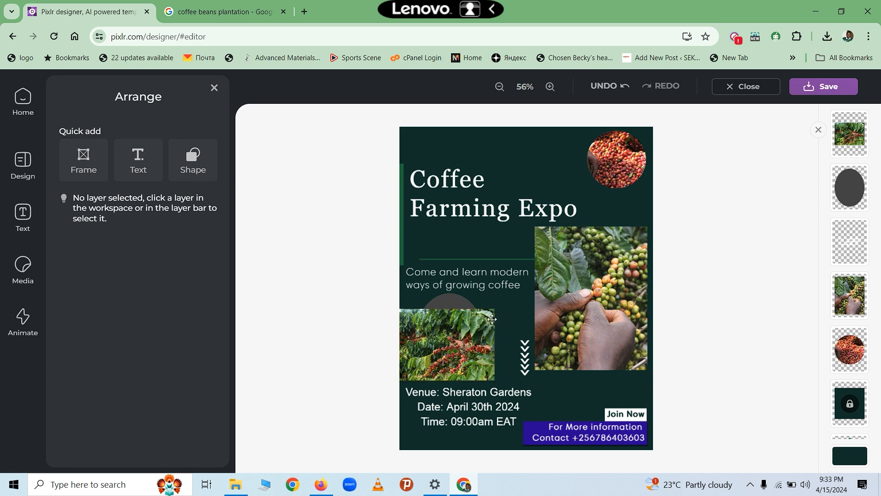
left_click(440, 304)
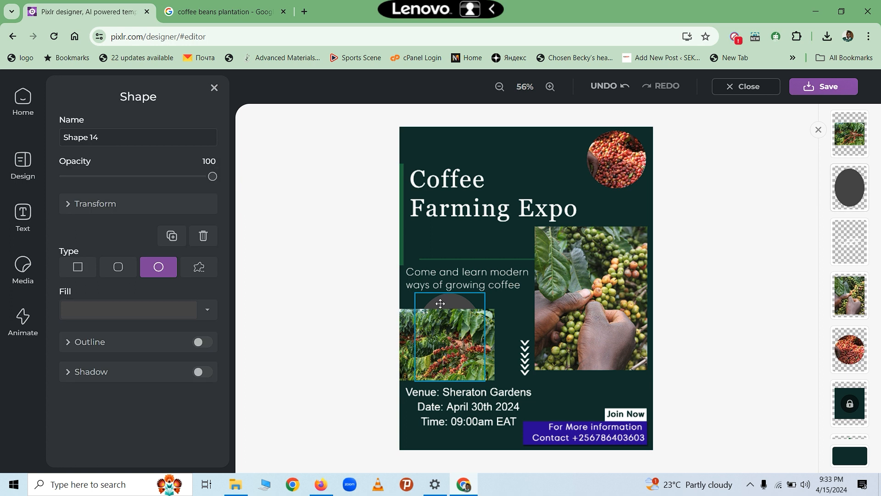
left_click_drag(440, 304, 441, 320)
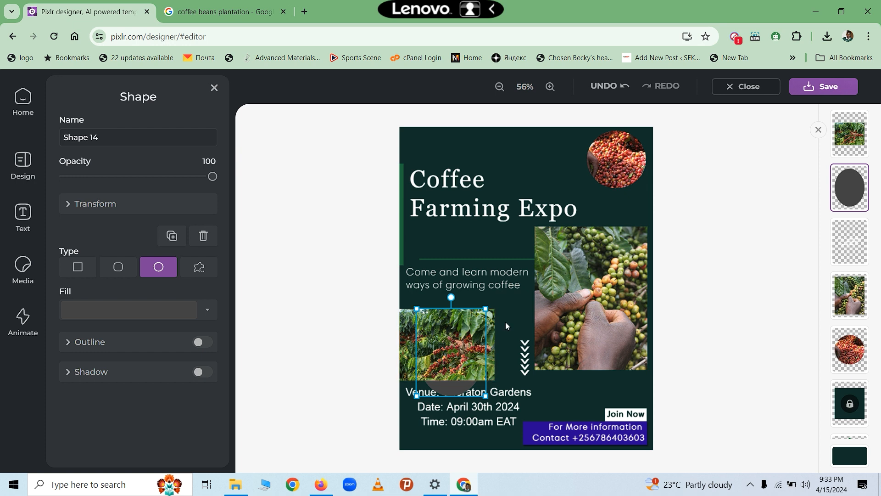
- Delete the grey circle and move the coffee photo up beside the chevrons
left_click(469, 328)
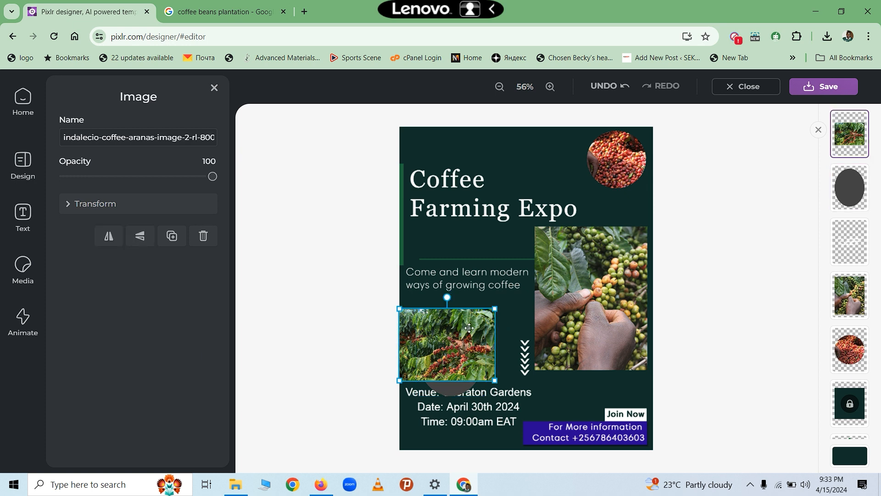
left_click(454, 394)
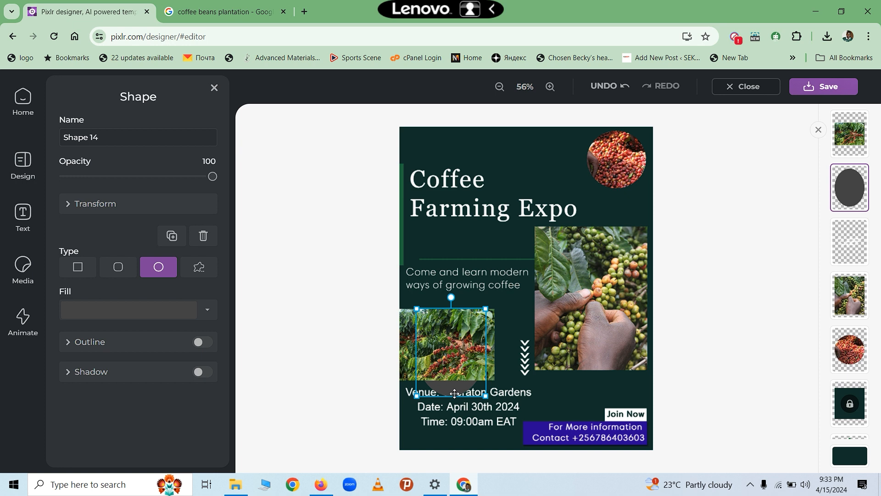
left_click(463, 342)
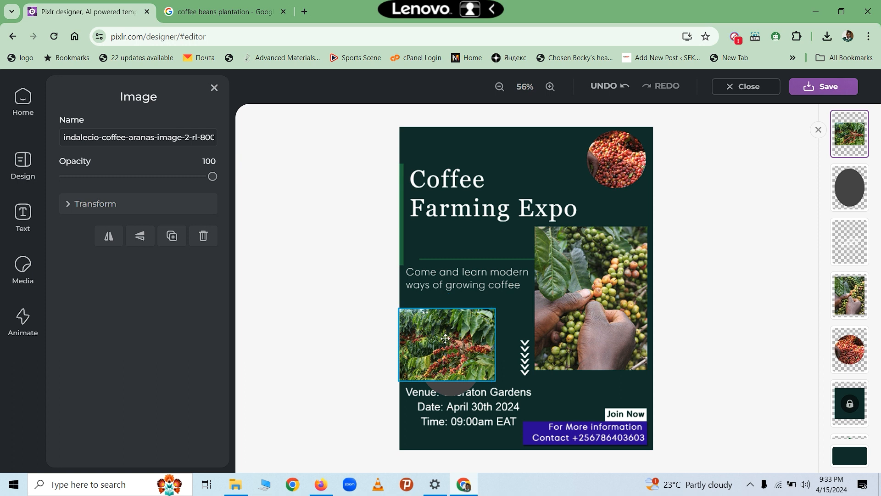
left_click(460, 390)
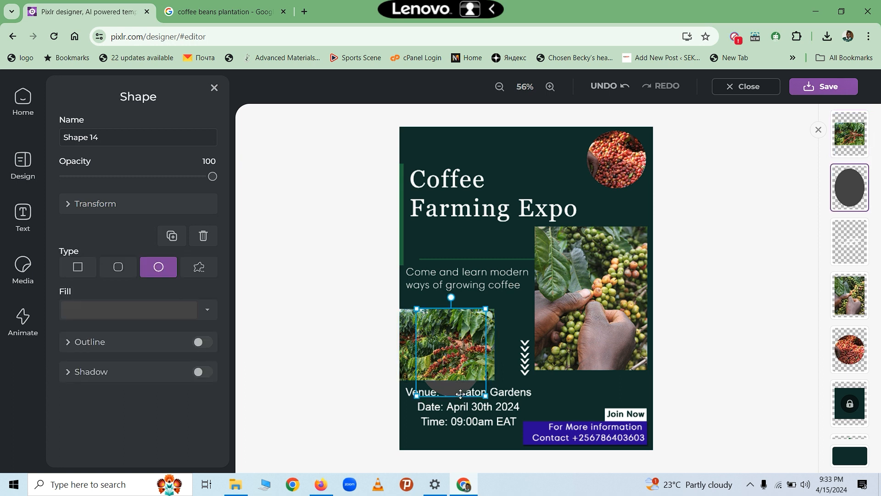
left_click(202, 237)
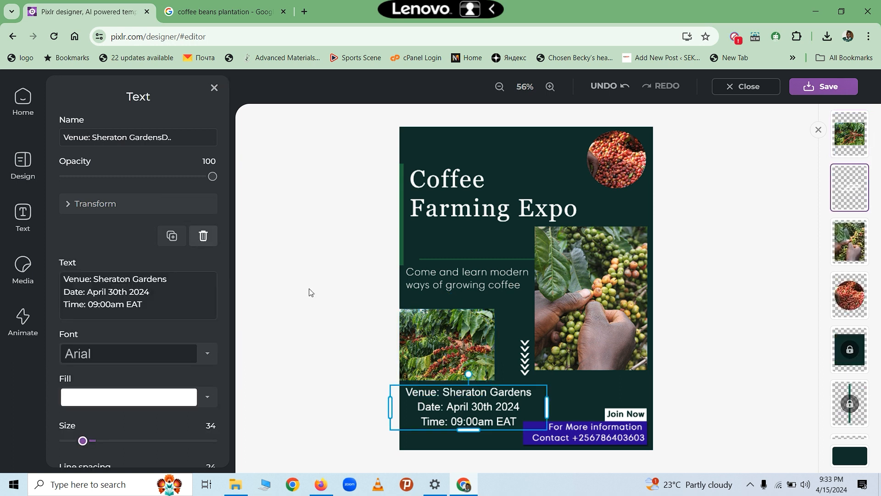
left_click(468, 343)
left_click_drag(468, 344, 487, 331)
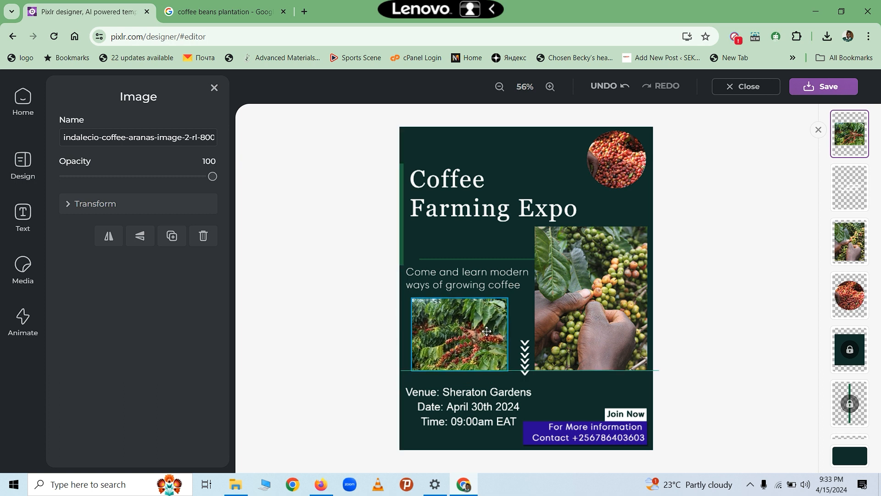
left_click(717, 326)
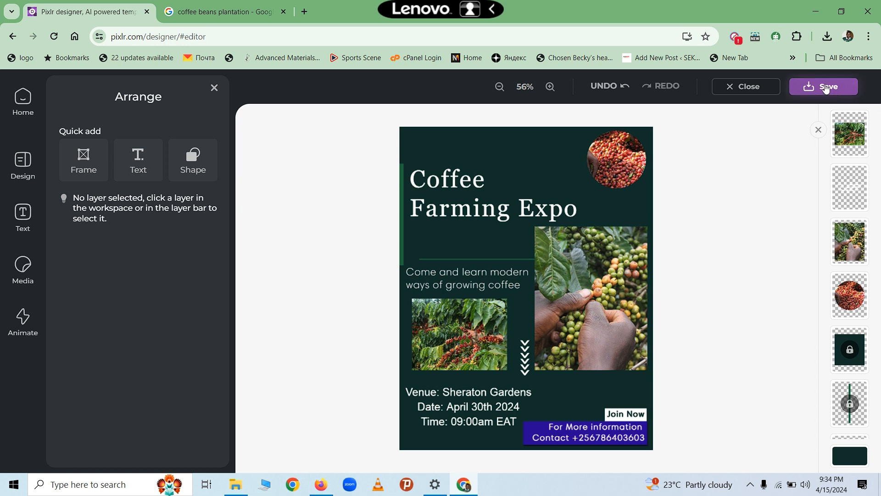
left_click(479, 325)
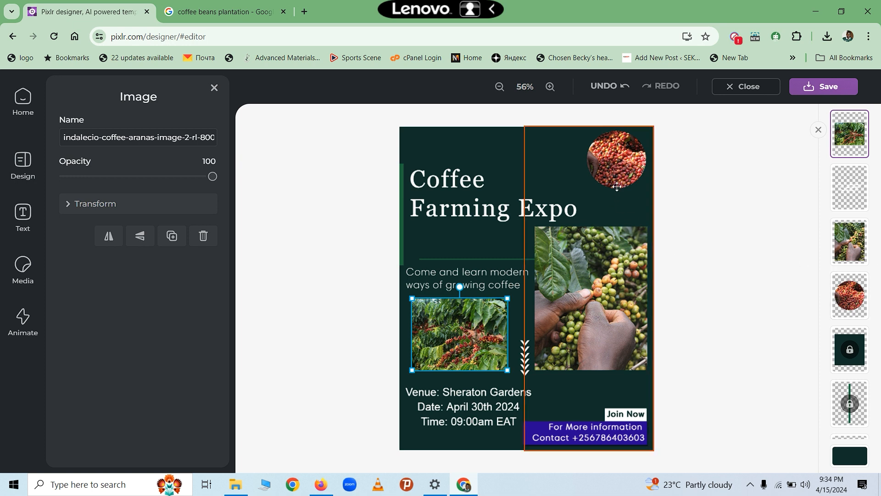
left_click(503, 142)
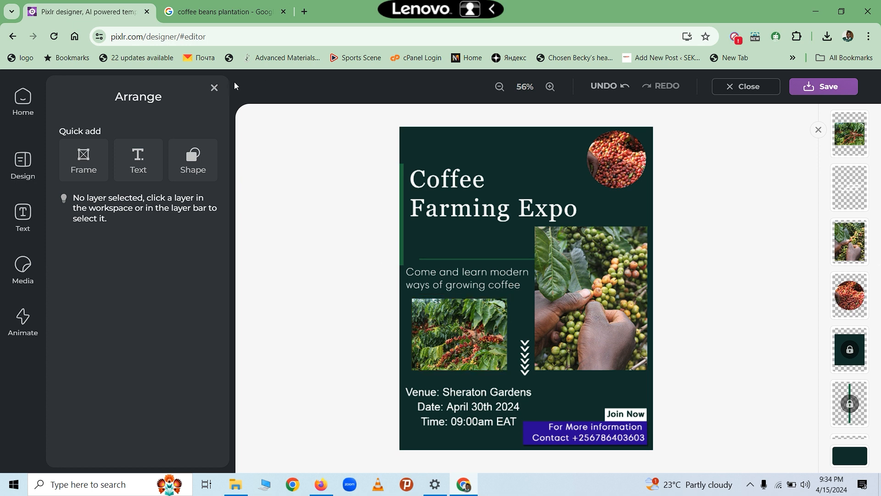
left_click(211, 87)
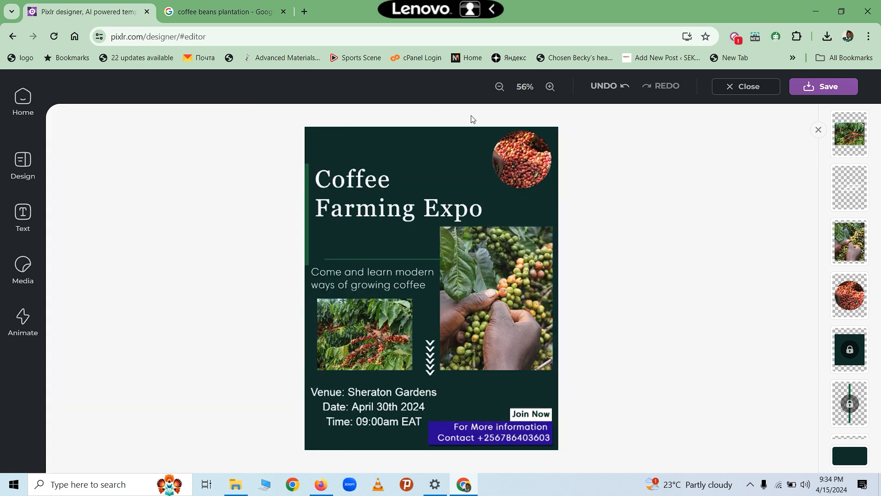
left_click(441, 136)
left_click(439, 138)
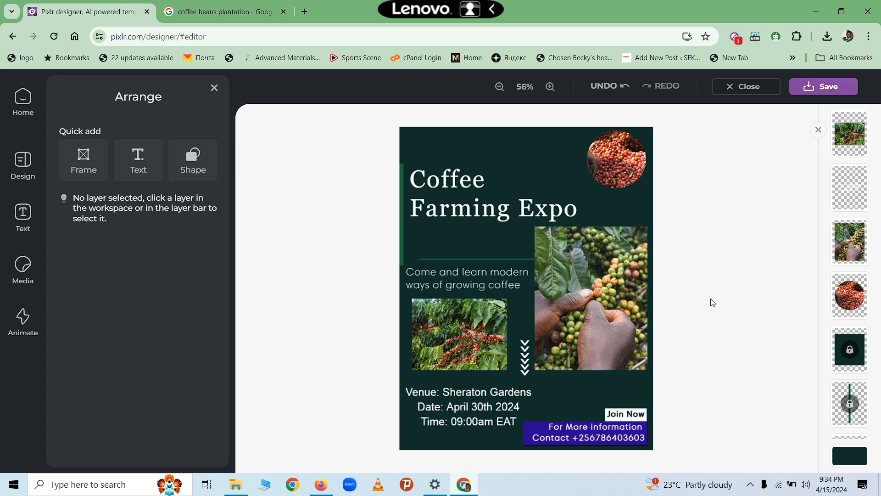
- Settle on a transparent 792 × 1008 px PNG export after comparing JPG, and continue to Save as
left_click(817, 86)
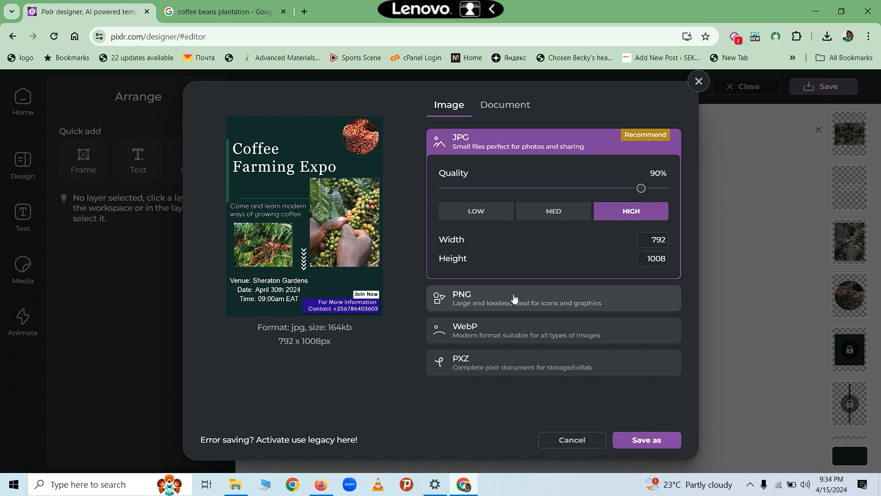
left_click(490, 306)
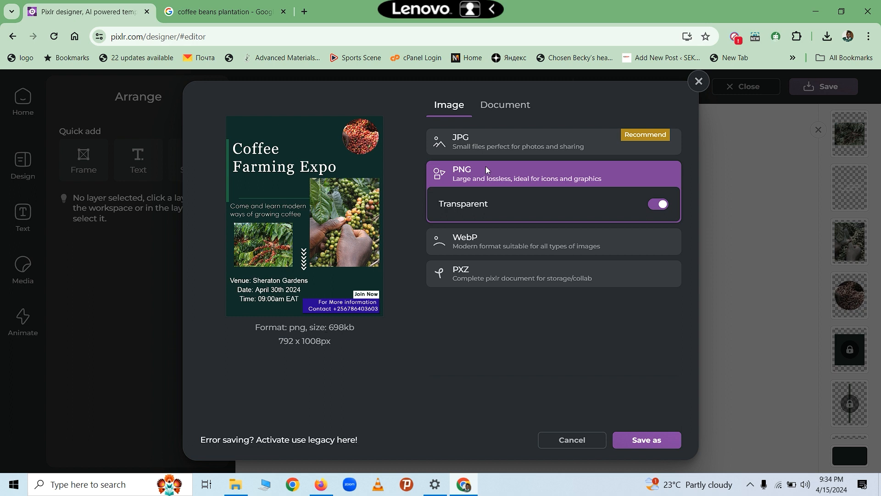
left_click(476, 146)
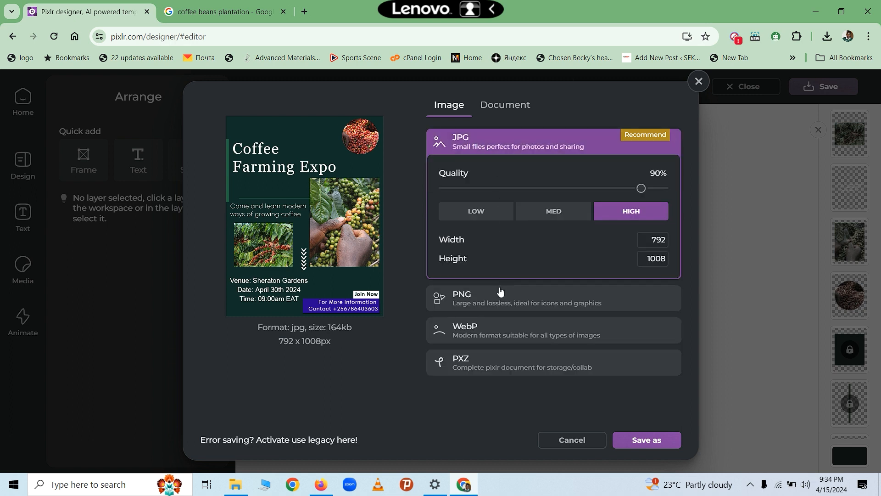
left_click(483, 297)
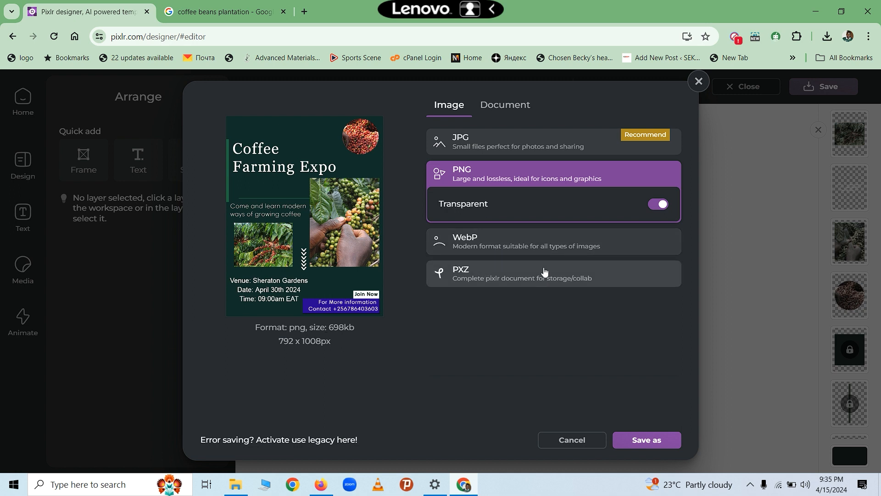
left_click(503, 147)
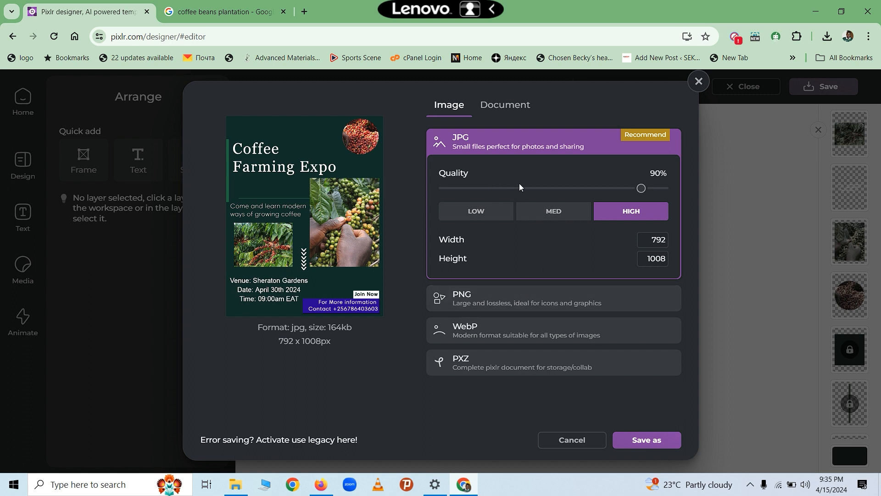
left_click(466, 300)
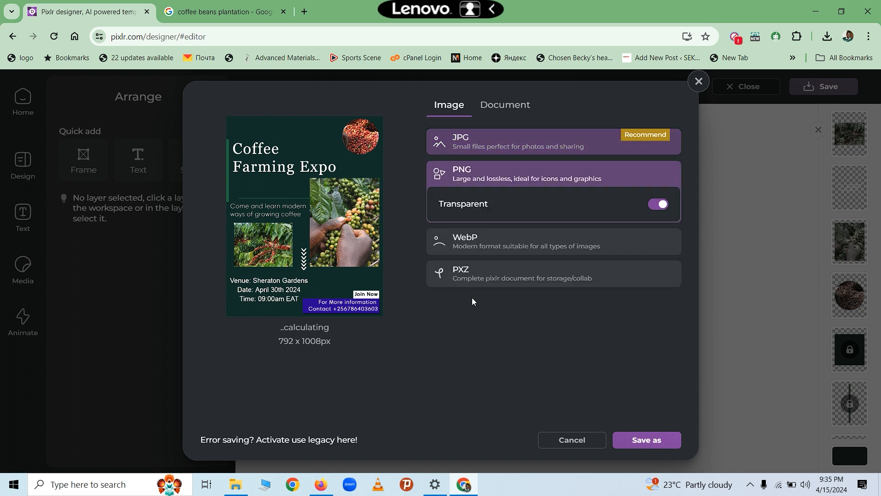
left_click(648, 439)
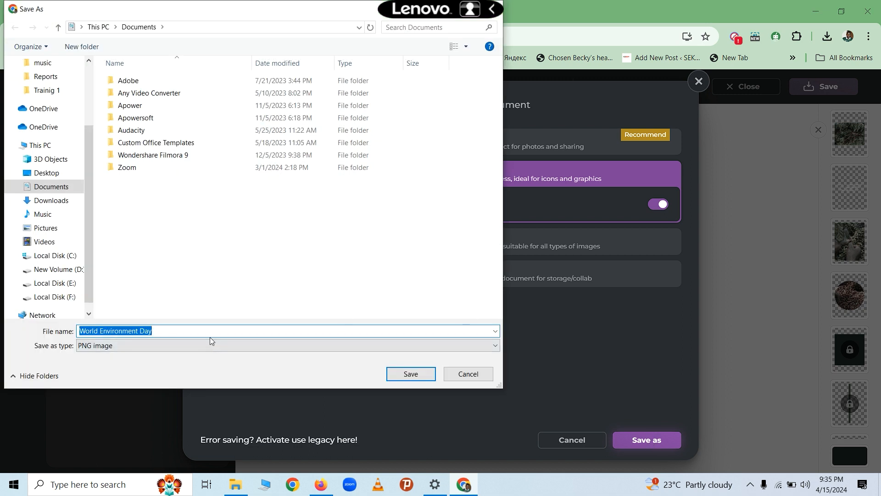
- Save the poster as the PNG 'Coffee Farming Expo' on the Desktop and dismiss the success message
type("Coffee Farming Expo")
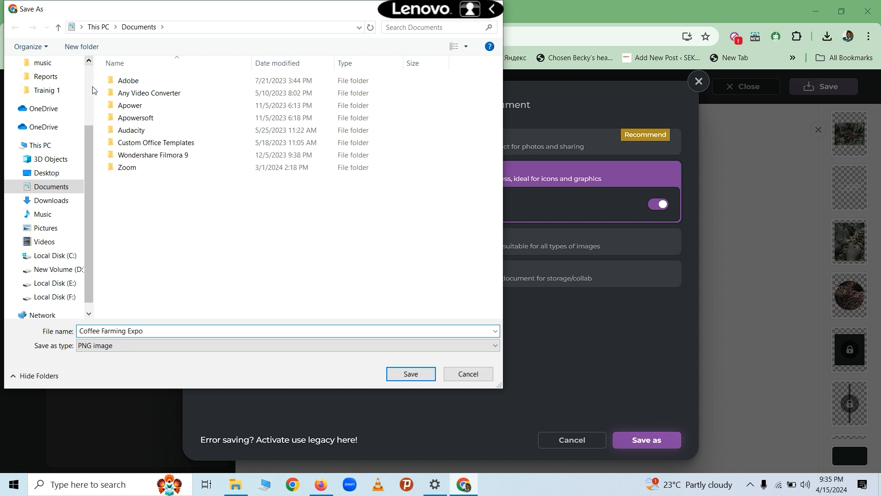
scroll(92, 86, "up", 2)
left_click(50, 87)
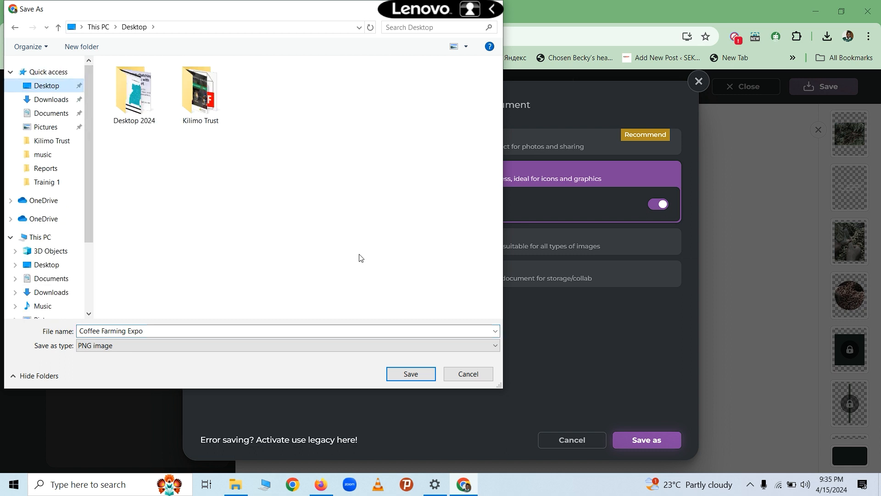
left_click(410, 375)
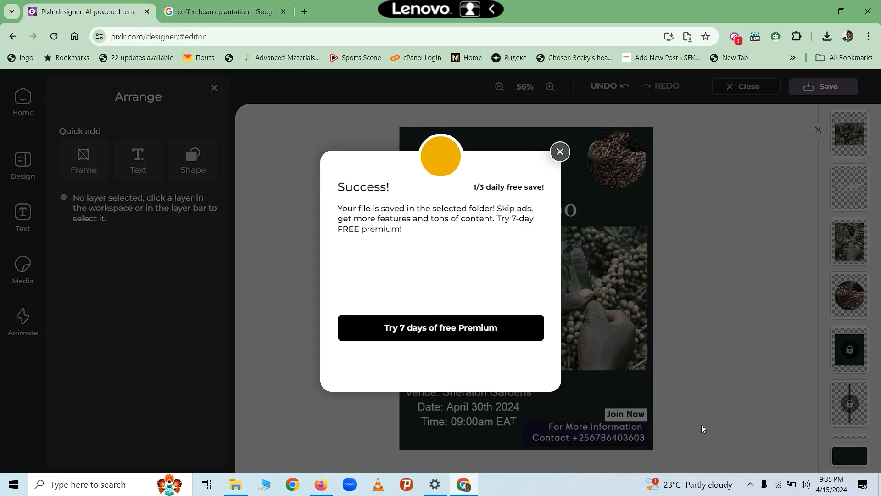
left_click(559, 152)
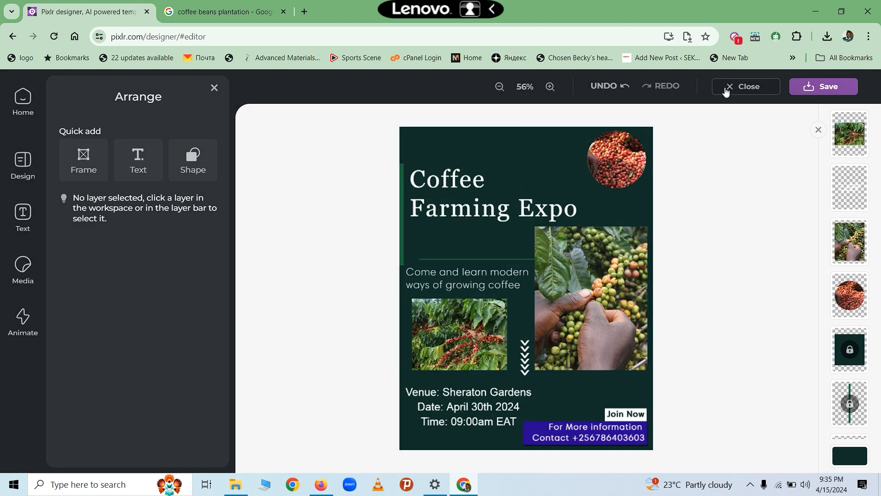
- Export the 792 x 1008 px poster as PDF 'Coffee Farming Expo' to the Desktop
left_click(820, 90)
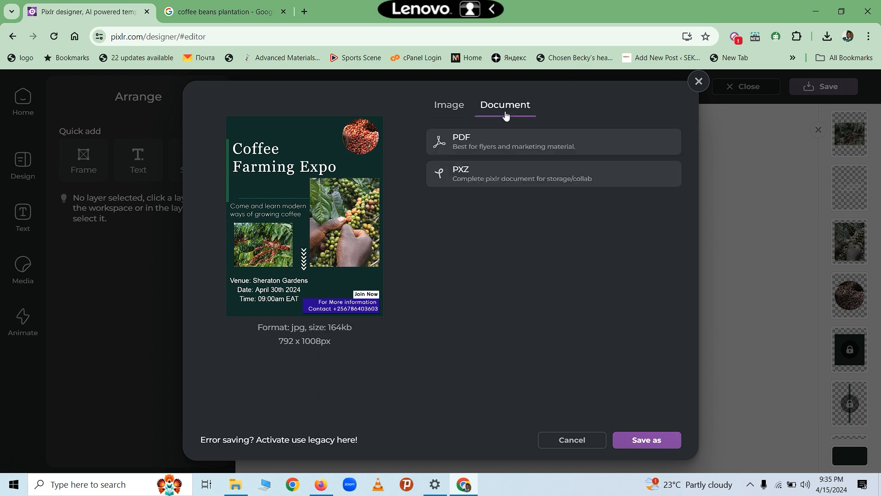
left_click(468, 138)
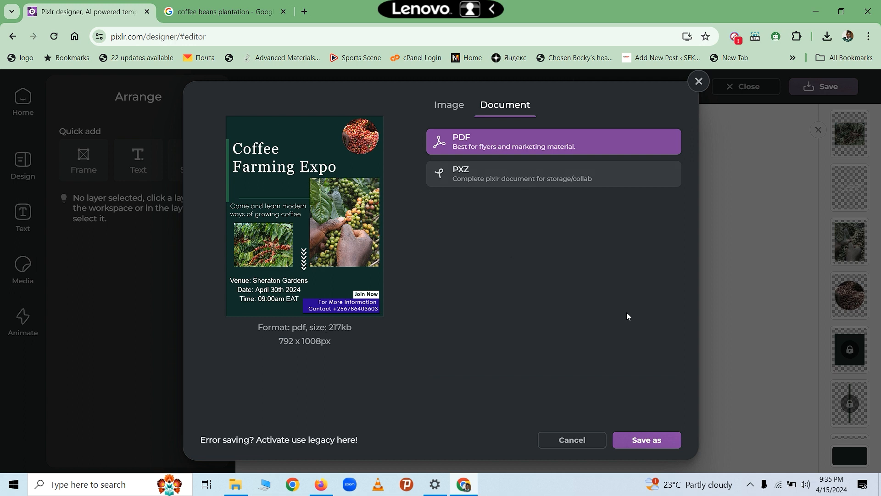
left_click(656, 442)
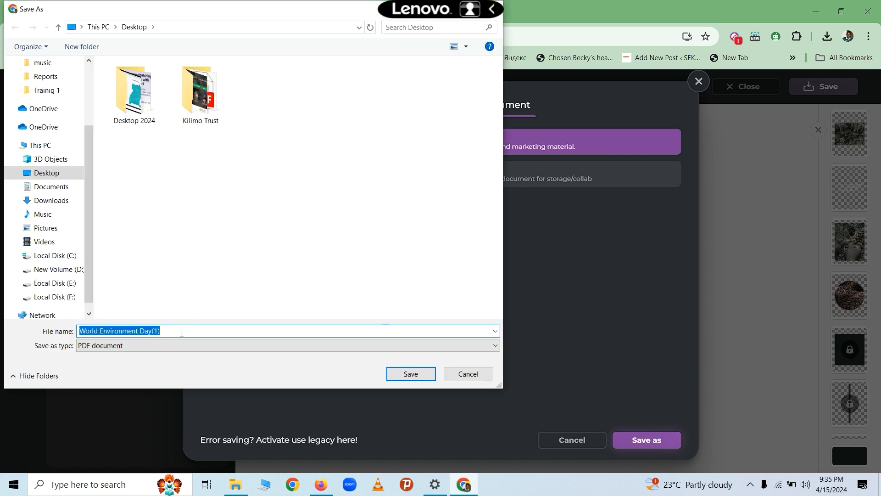
type("Coffee Farming Expo")
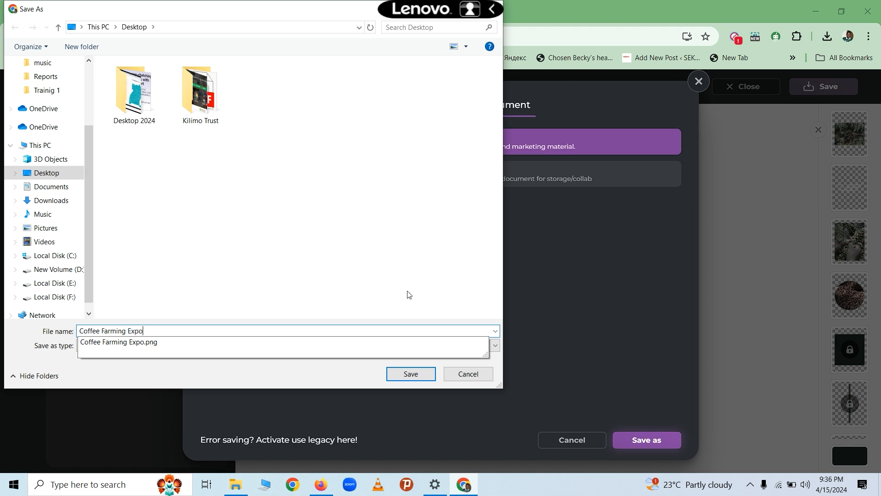
left_click(411, 374)
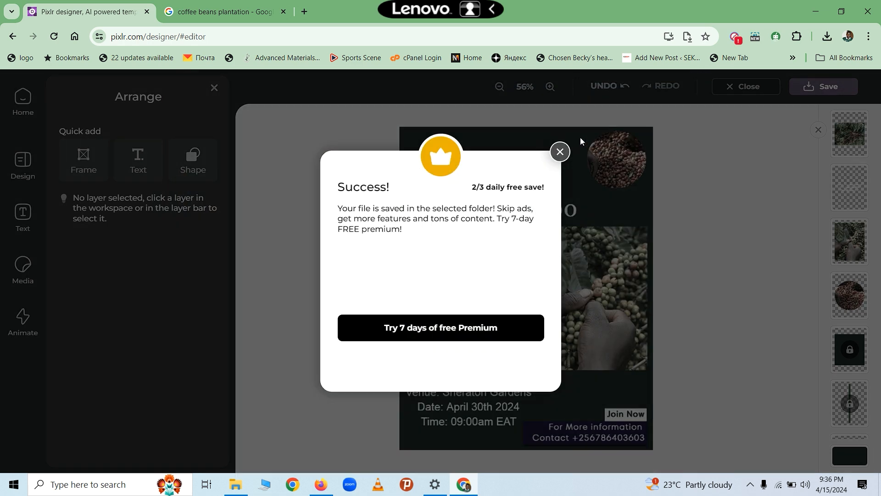
left_click(560, 151)
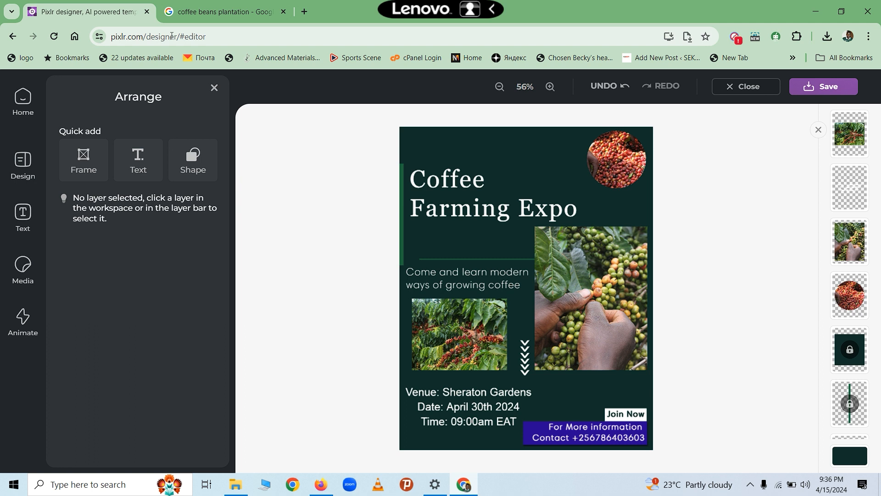
- Navigate the browser to the Pixlr home page by entering 'Pixlr' in the address bar
left_click(233, 35)
key("BackSpace")
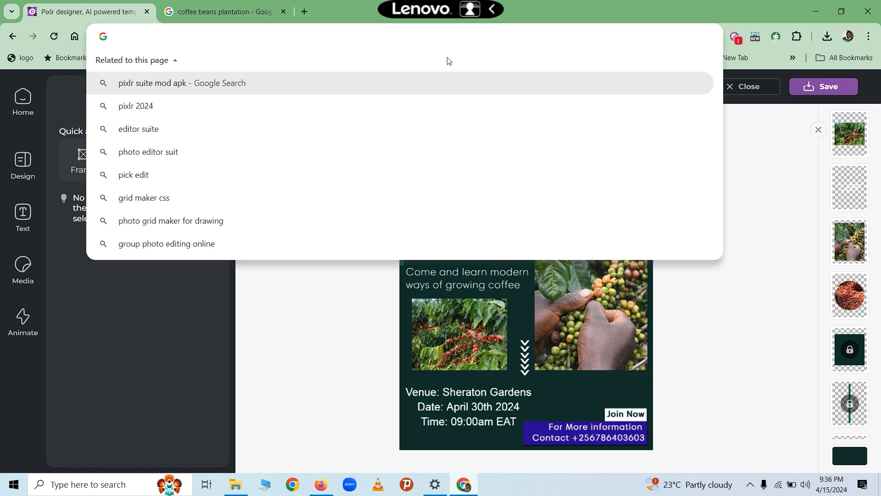
left_click(751, 128)
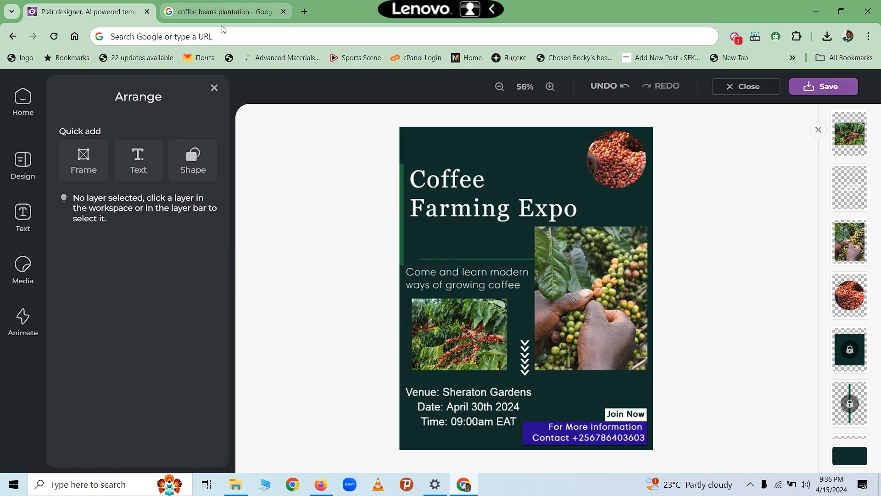
left_click(209, 35)
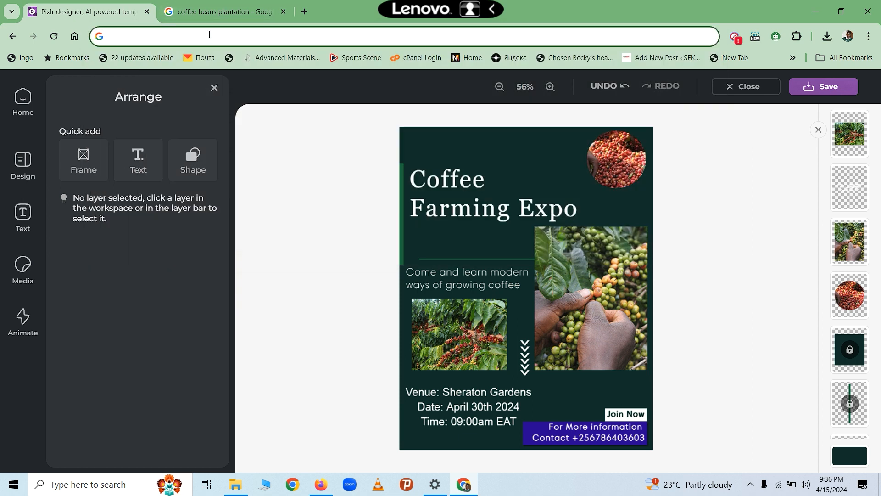
type("Pixlr")
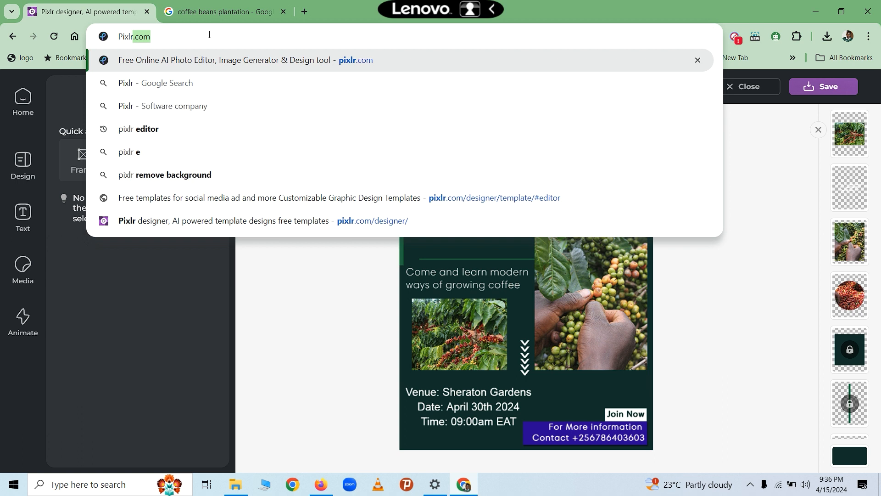
key("Return")
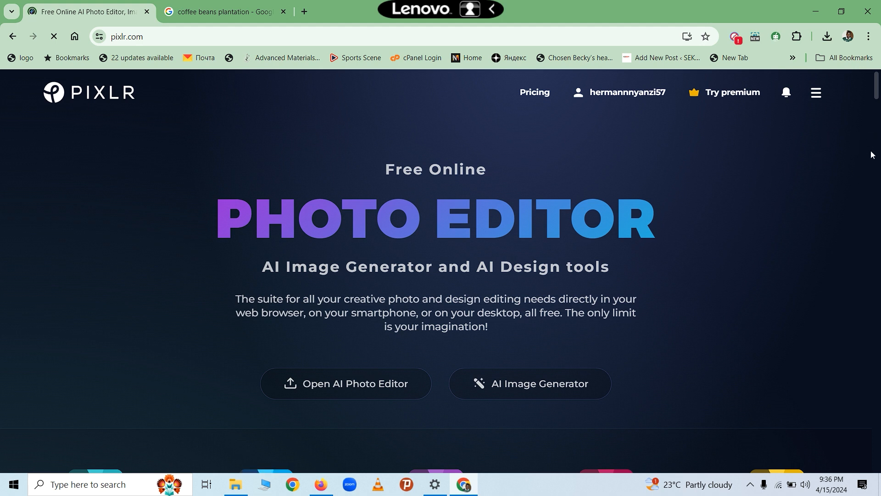
- Open the AI Image Generator and begin the prompt 'Coffee Plantation with people harvesting'
mouse_move(878, 95)
left_mouse_down()
mouse_move(878, 113)
mouse_move(875, 103)
left_mouse_up()
left_click(533, 251)
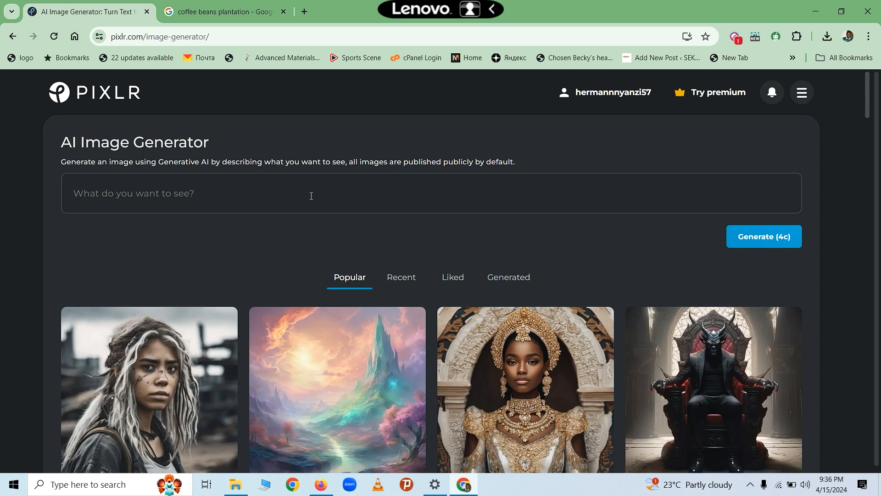
left_click(264, 197)
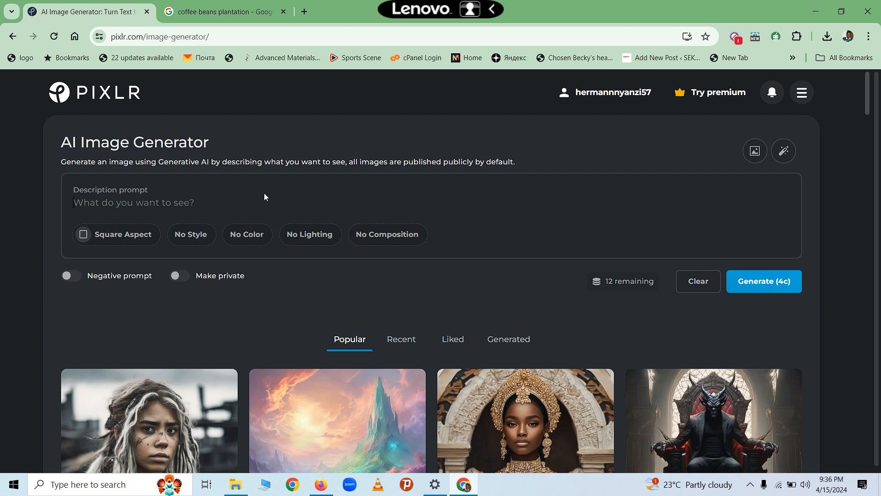
type("C")
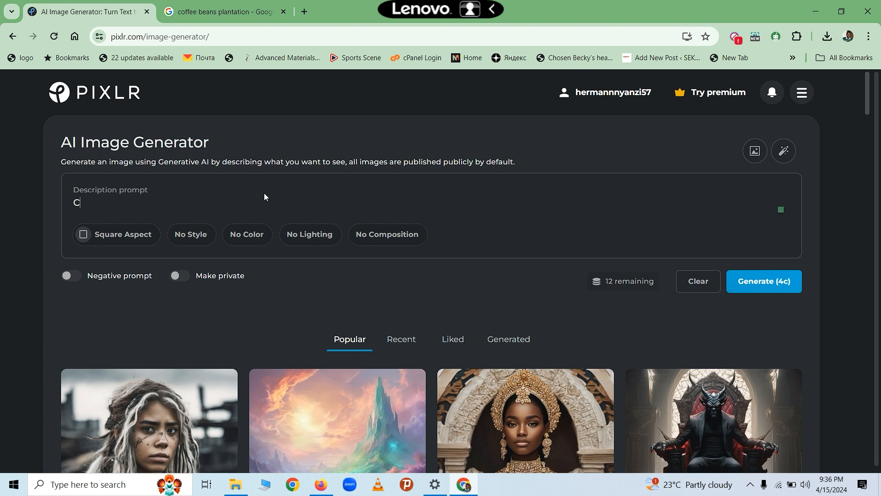
type("offee Plantation")
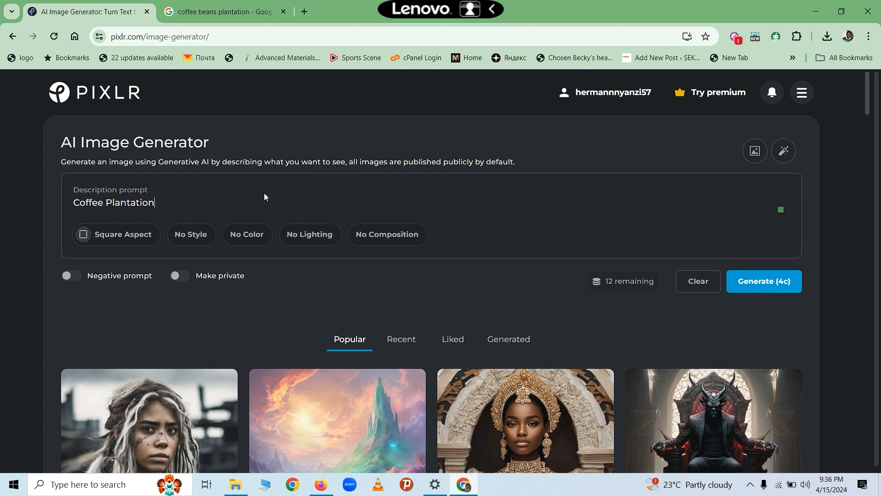
type(" with people harves")
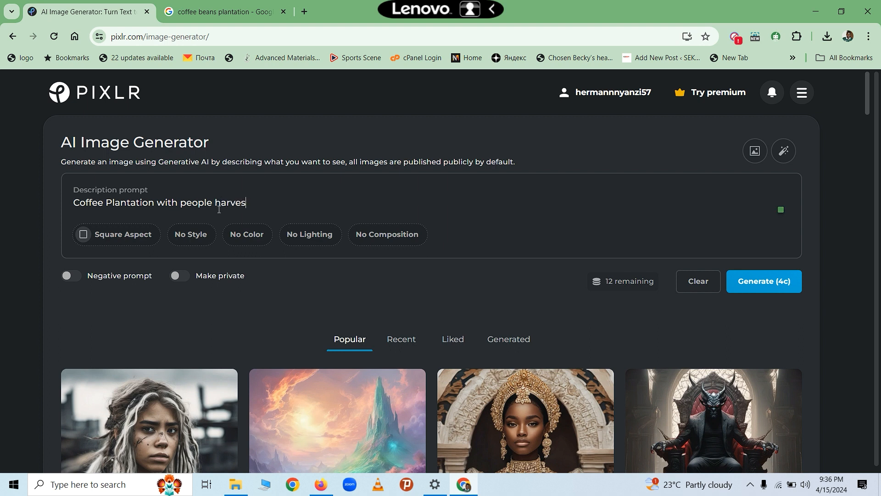
type("ting")
- Generate four images from 'Coffee Plantation with people harvesting', leaving 8 credits
left_click(770, 283)
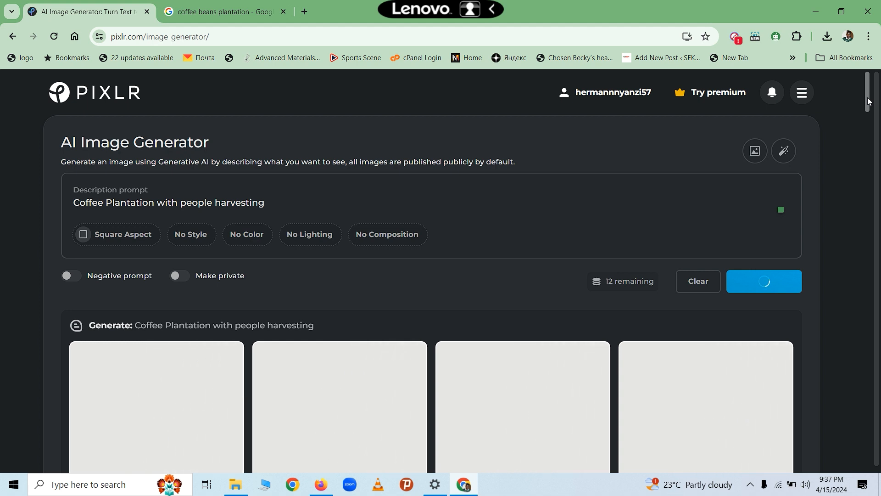
left_click_drag(868, 101, 866, 114)
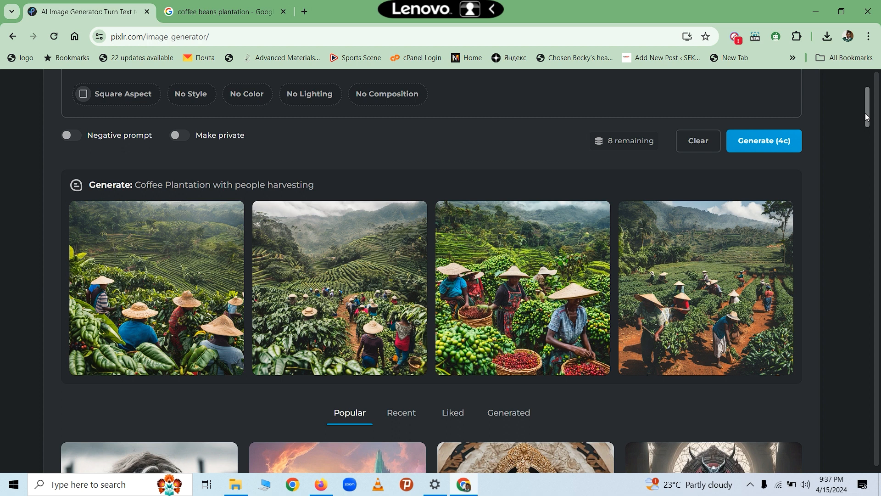
- Preview the third, second and first results, then open the hillside-pickers image in Pixlr Express
mouse_move(181, 303)
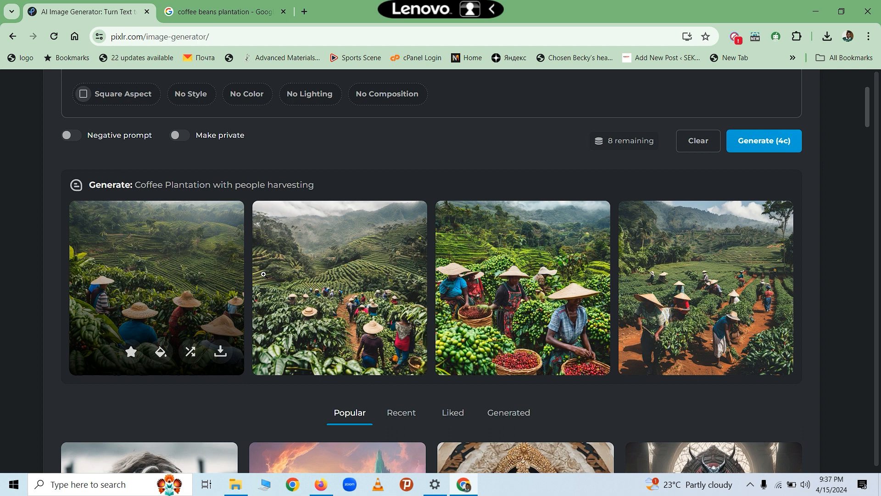
mouse_move(313, 280)
mouse_move(524, 300)
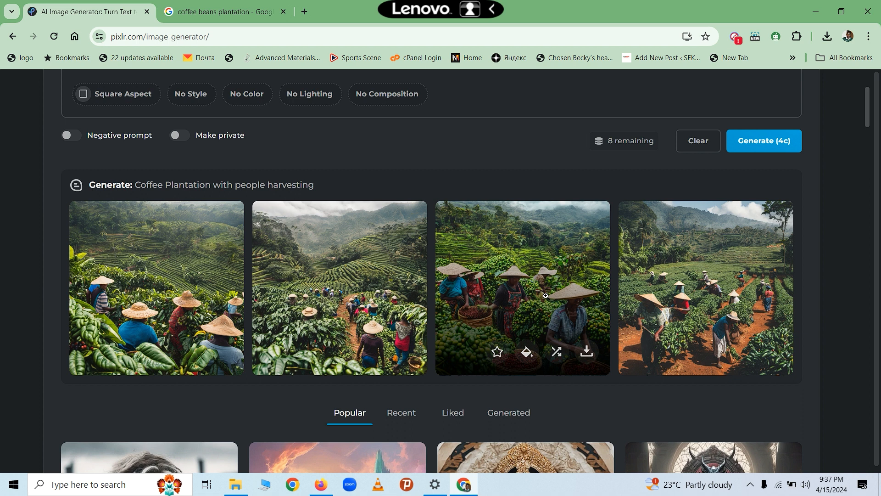
left_click(546, 296)
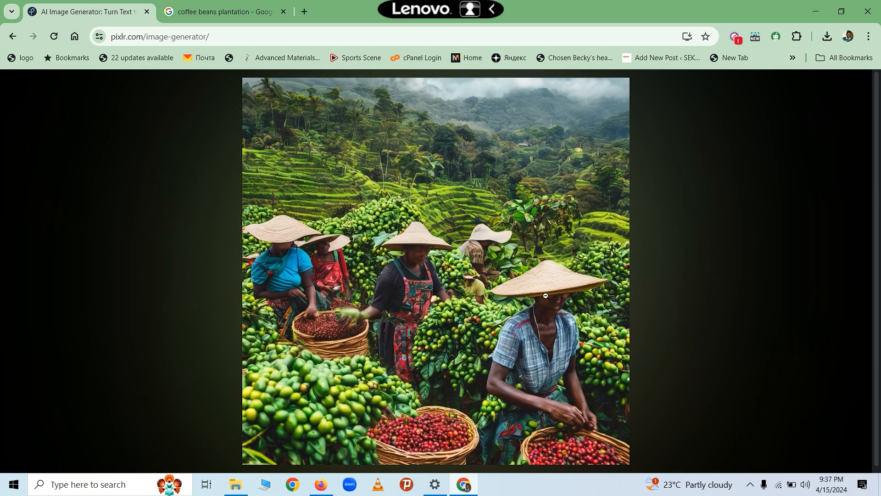
left_click(694, 312)
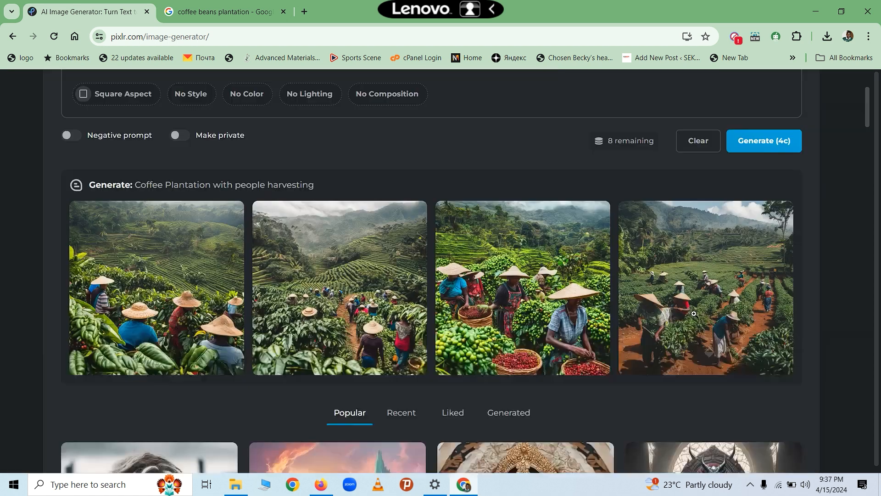
left_click(337, 292)
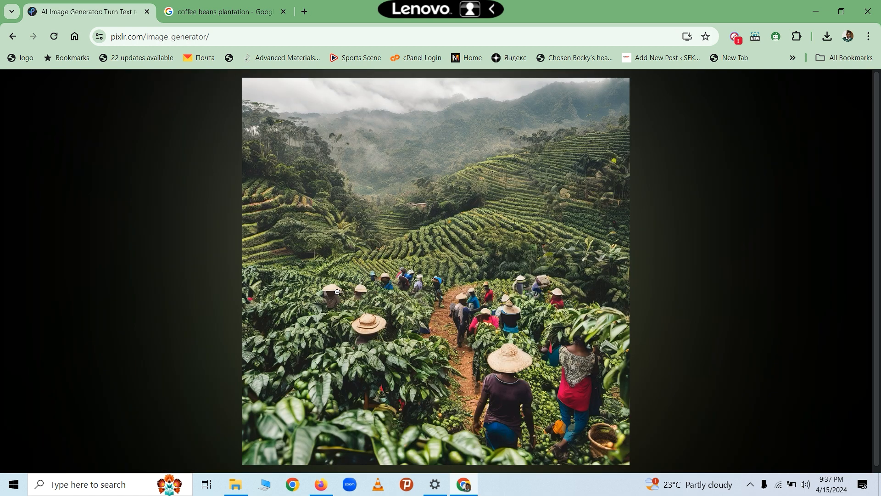
left_click(698, 291)
left_click(143, 282)
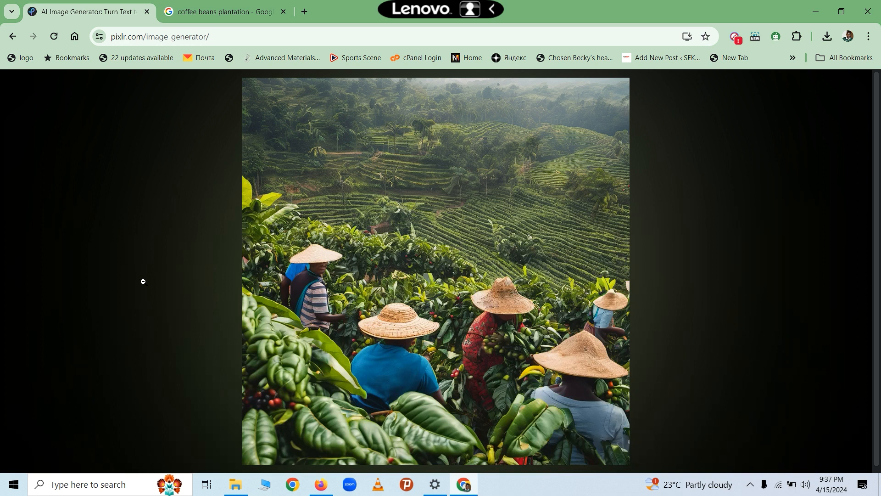
left_click(710, 305)
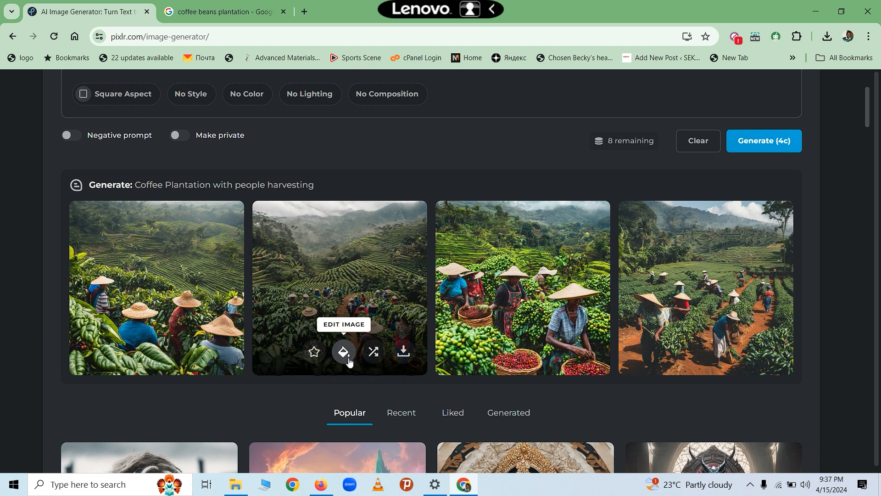
left_click(343, 352)
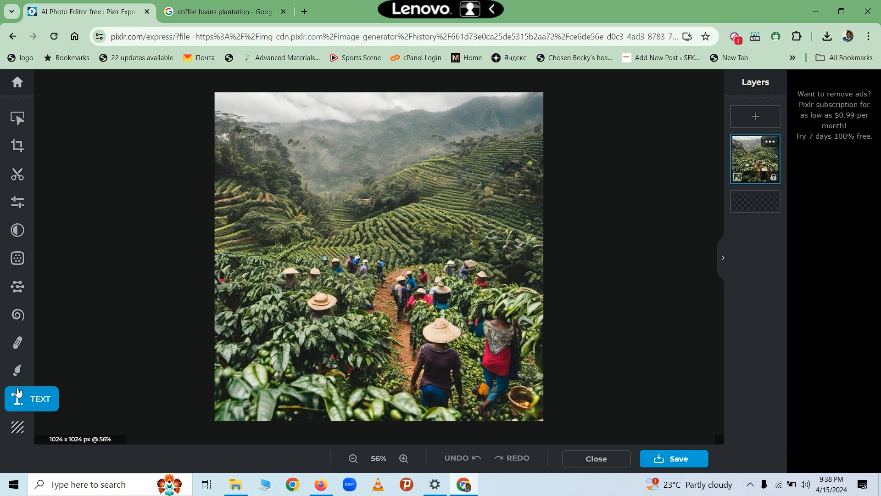
- Add a new Lorem ipsum text layer to the middle of the image
left_click(16, 402)
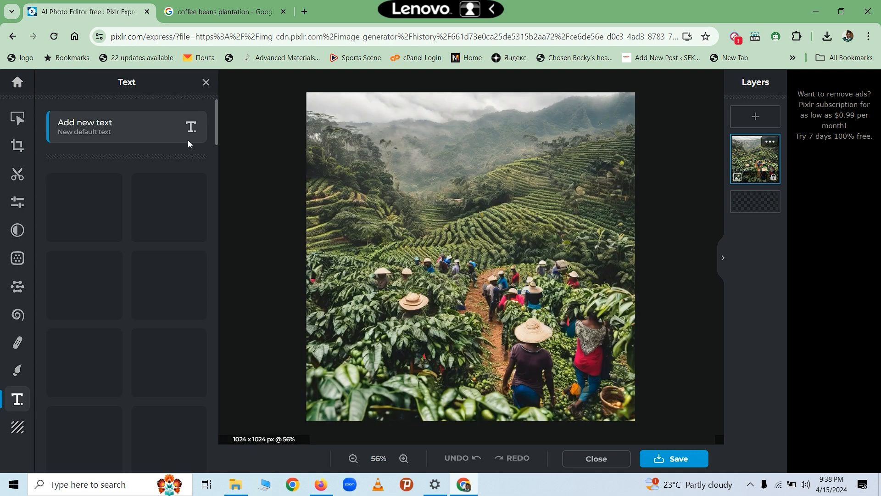
left_click(130, 135)
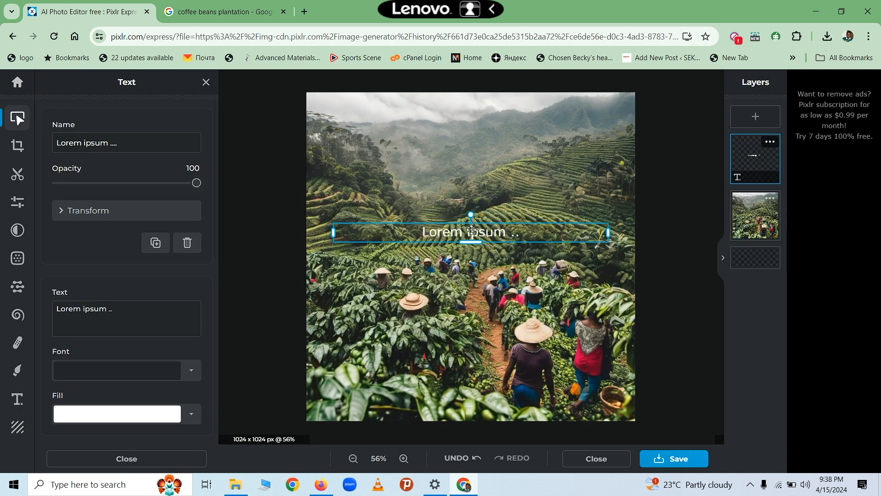
left_click(465, 184)
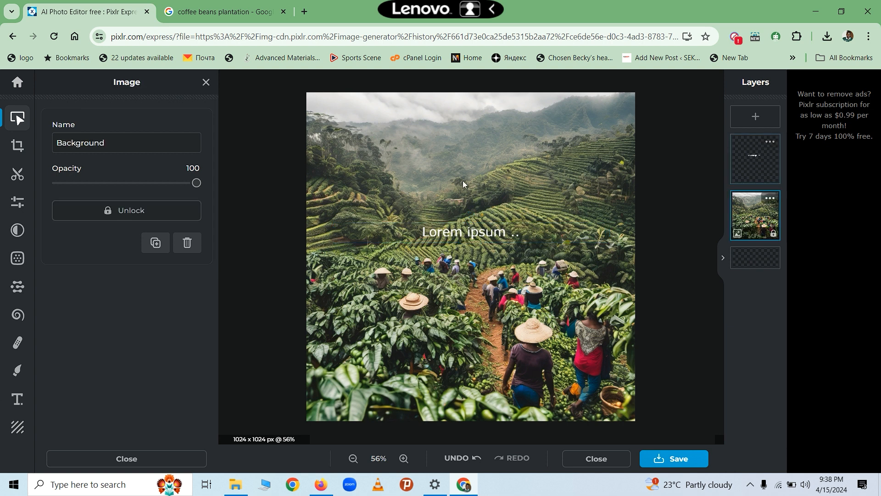
left_click(467, 232)
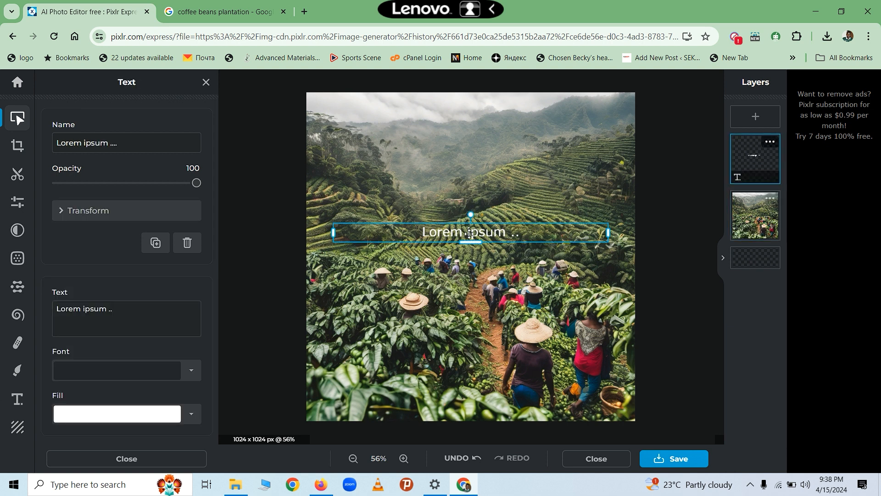
- Replace the placeholder text with 'Kilimo Coffee Project', fixing typos along the way
double_click(497, 235)
key("BackSpace")
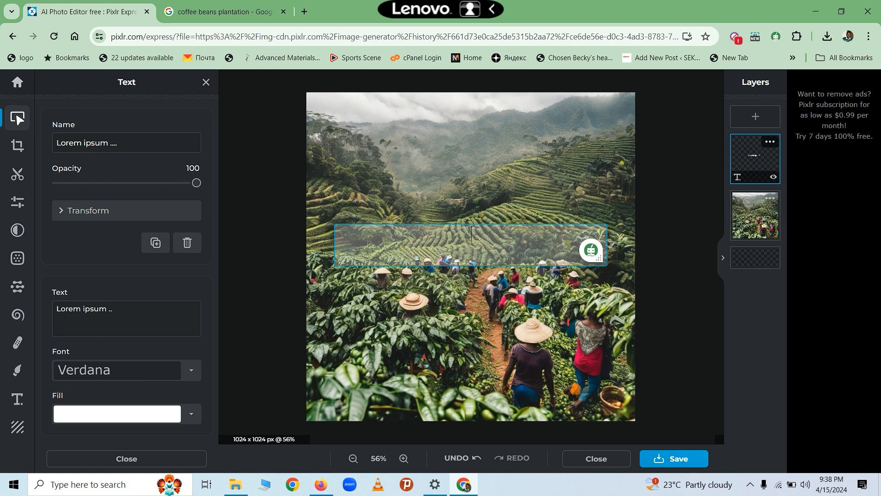
type("Kilio")
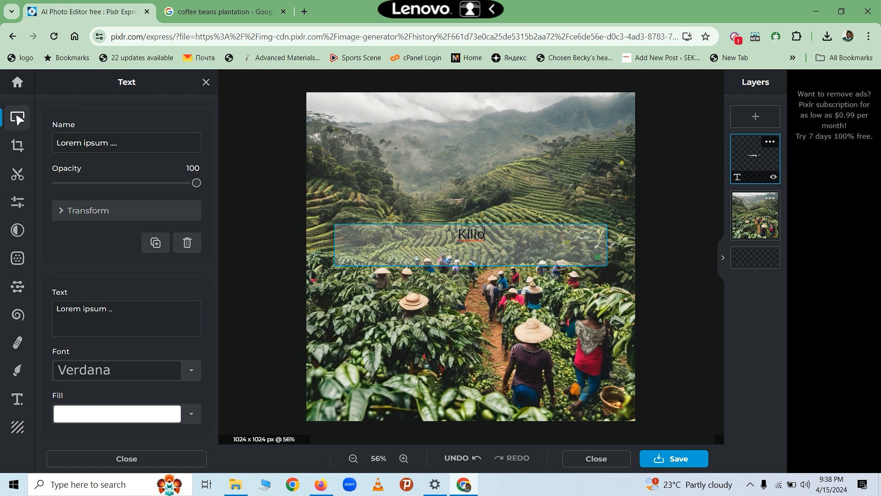
key("BackSpace")
type("mo Proje")
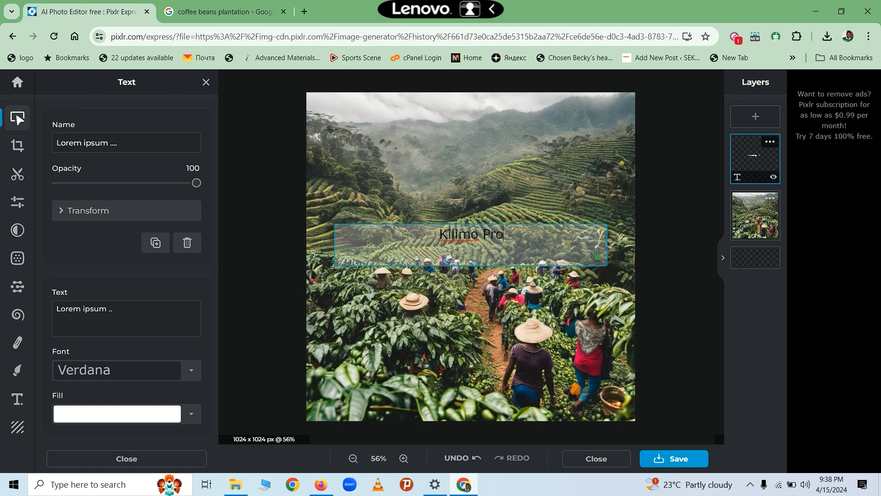
key("BackSpace")
key("BackSpace")
key("BackSpace")
key("BackSpace")
key("BackSpace")
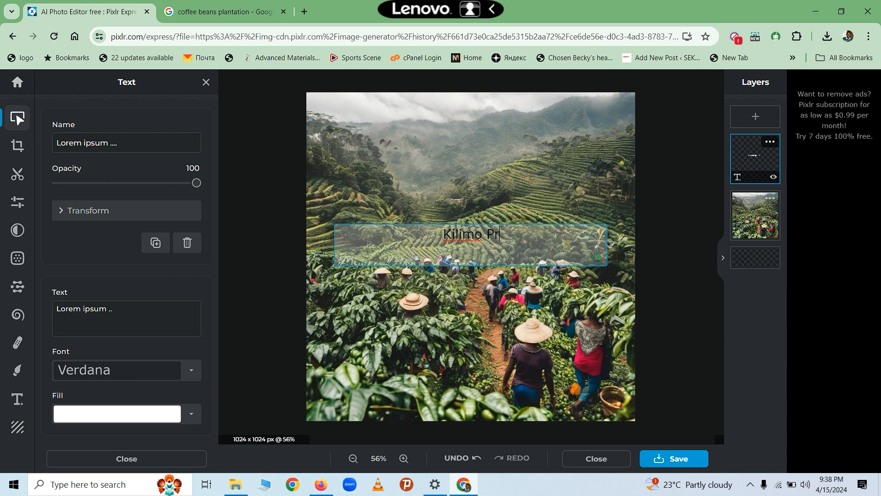
type("Coff")
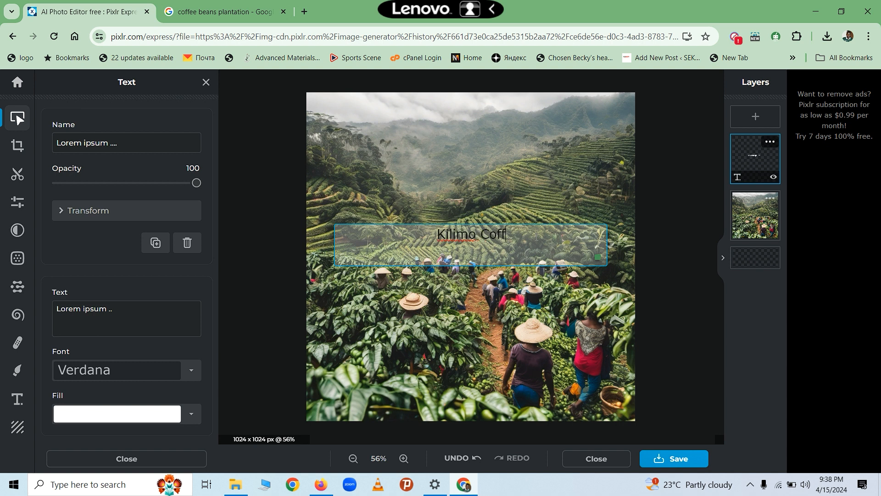
type("ee Pro")
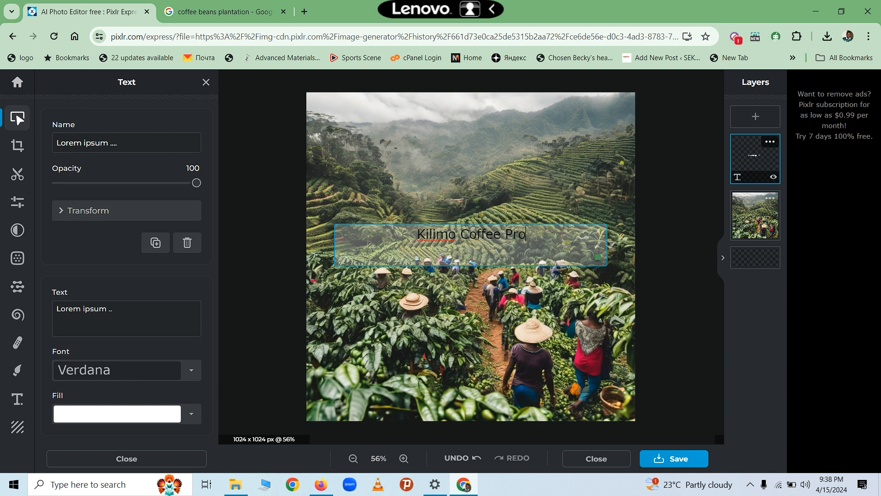
type("ject")
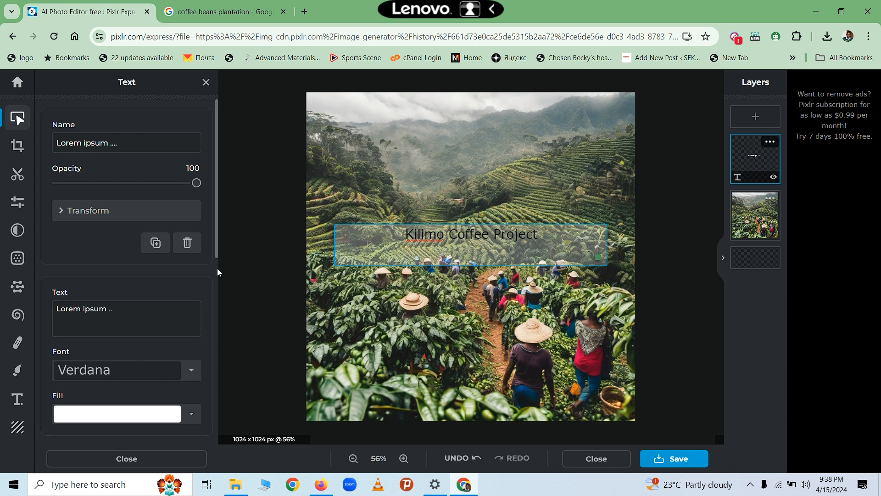
- Drag the 'Kilimo Coffee Project' title up near the top of the image
left_click(218, 255)
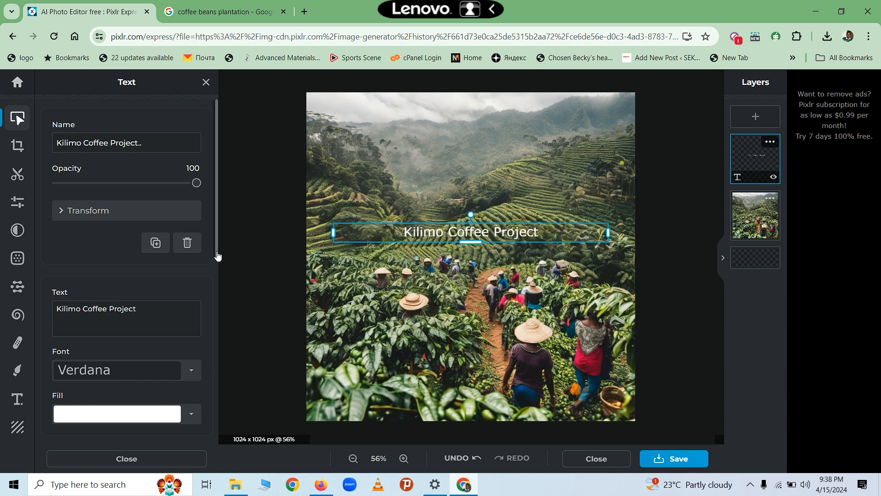
left_click(426, 233)
left_click(420, 178)
left_click(424, 231)
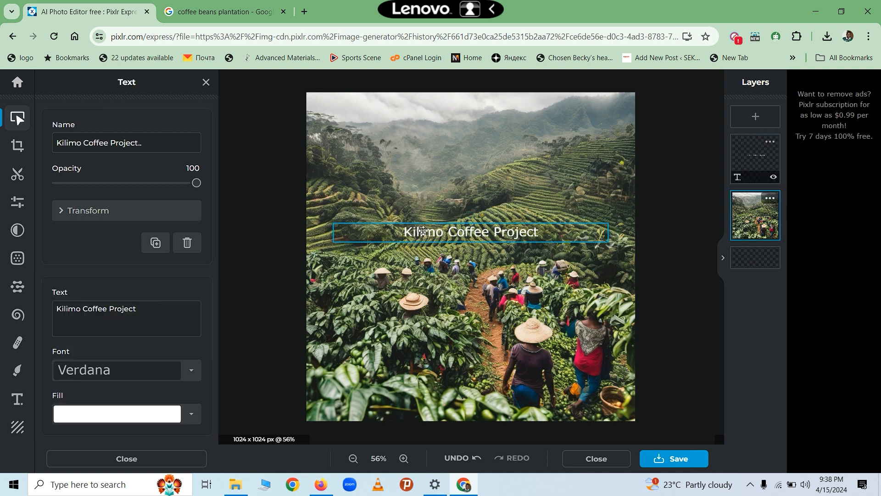
left_click(422, 216)
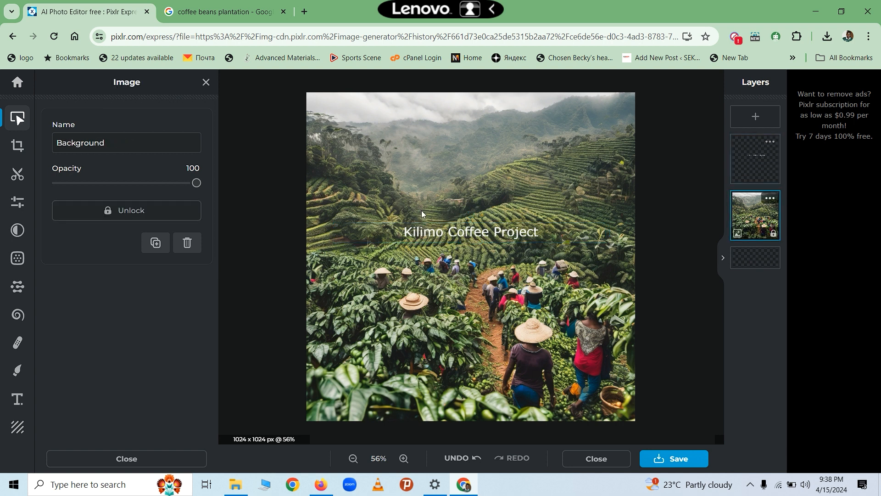
left_click(422, 231)
left_click(418, 180)
left_click(431, 235)
left_click_drag(432, 235, 417, 126)
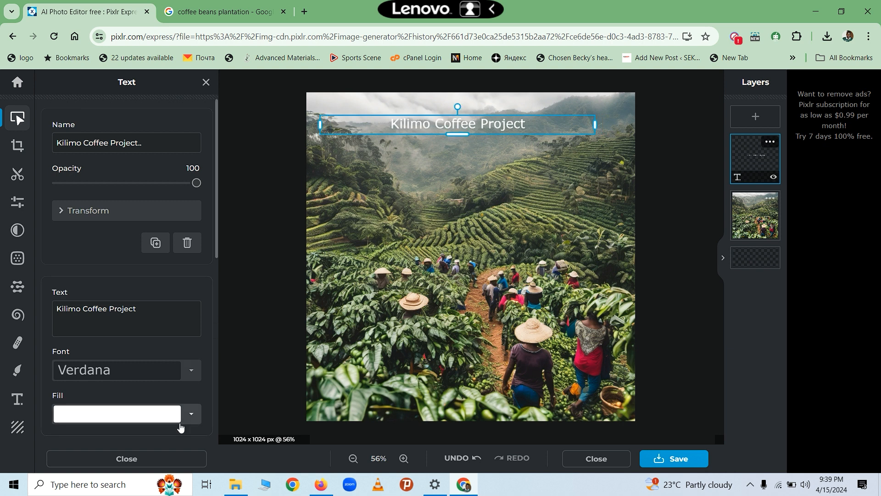
- Colour the title text yellow-green (#BDDF0B)
left_click(152, 416)
left_click(471, 277)
left_click(501, 220)
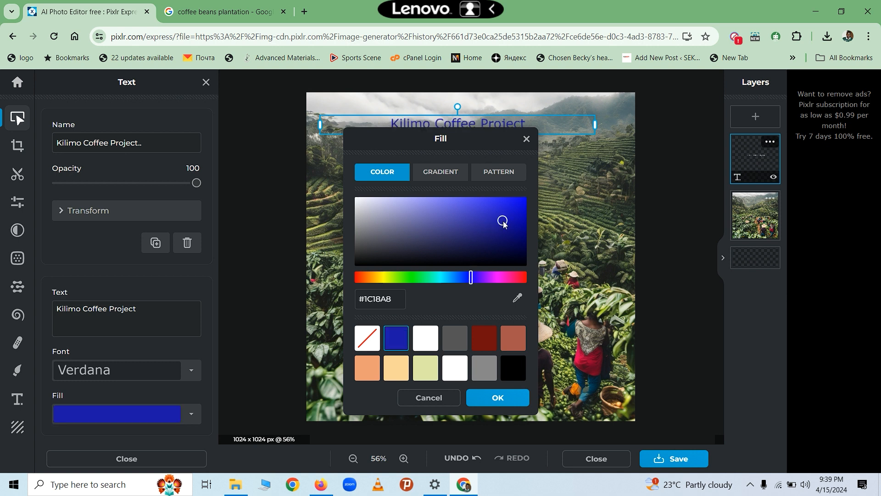
left_click(512, 210)
left_click(525, 224)
left_click(521, 239)
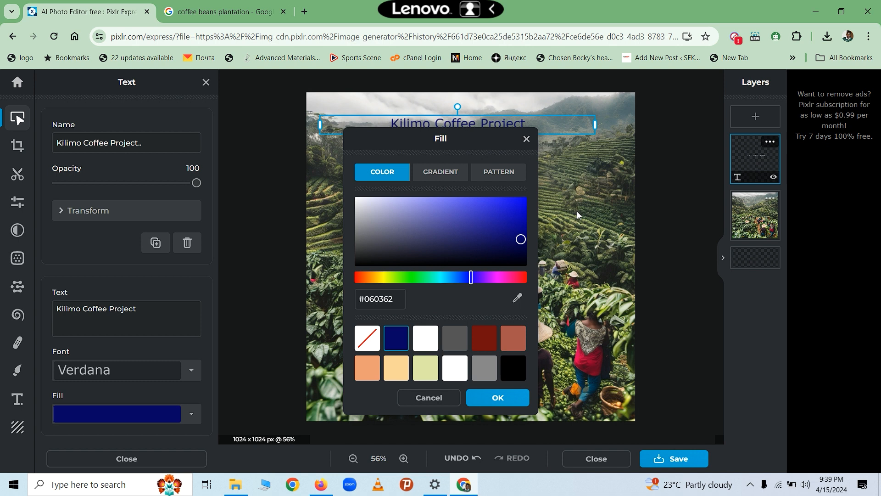
left_click(512, 252)
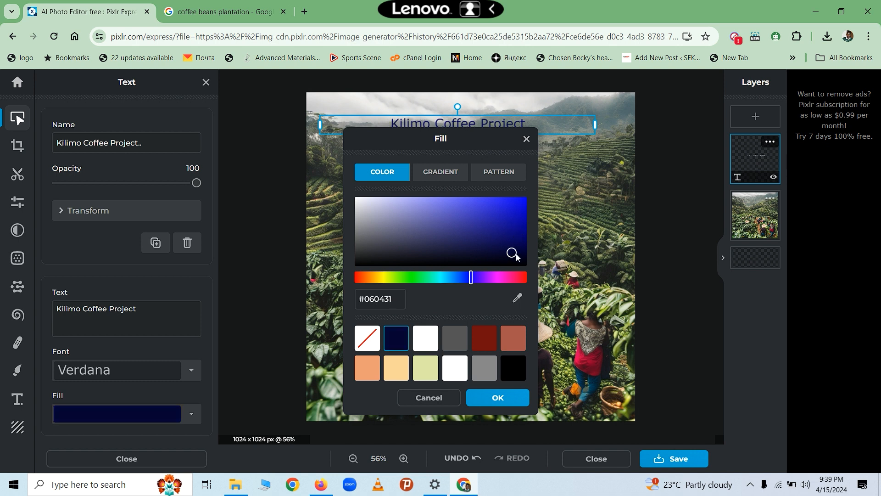
left_click(523, 259)
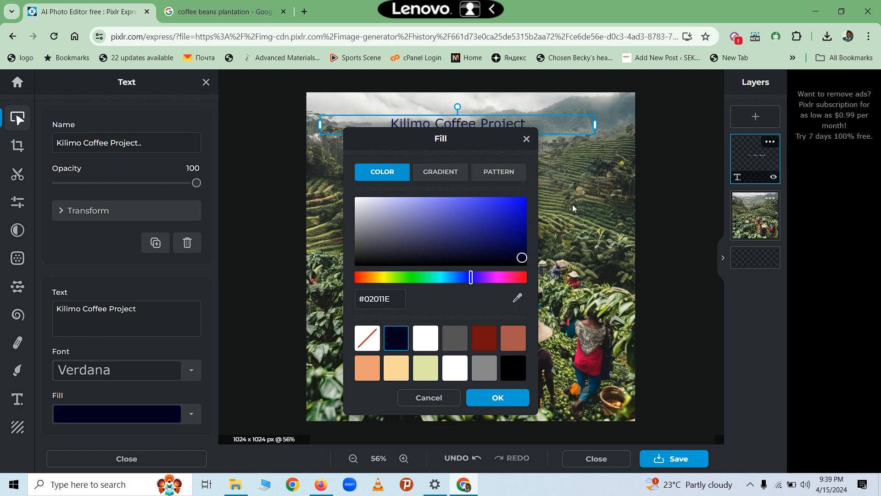
left_click(481, 375)
left_click(449, 377)
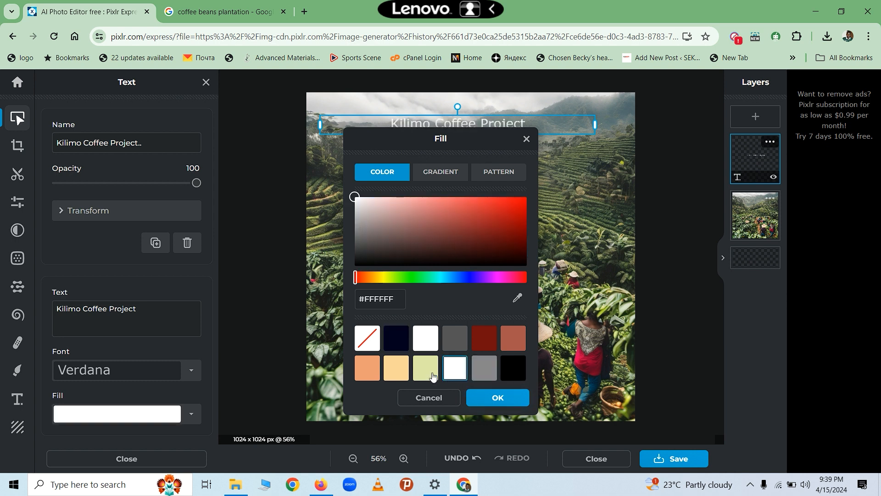
left_click(427, 376)
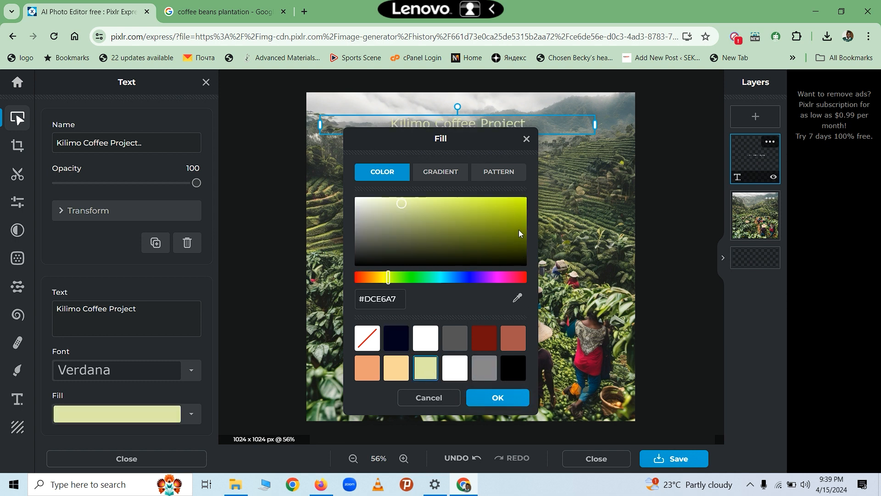
left_click(518, 229)
left_click(519, 205)
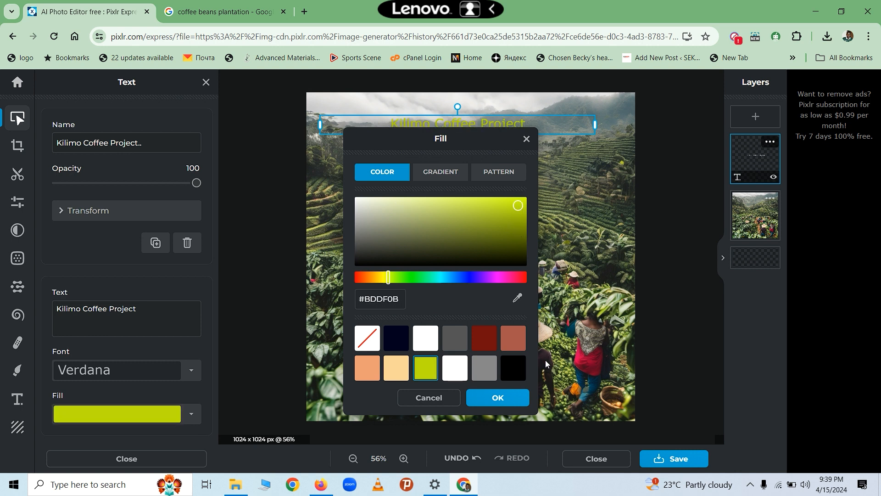
left_click(516, 403)
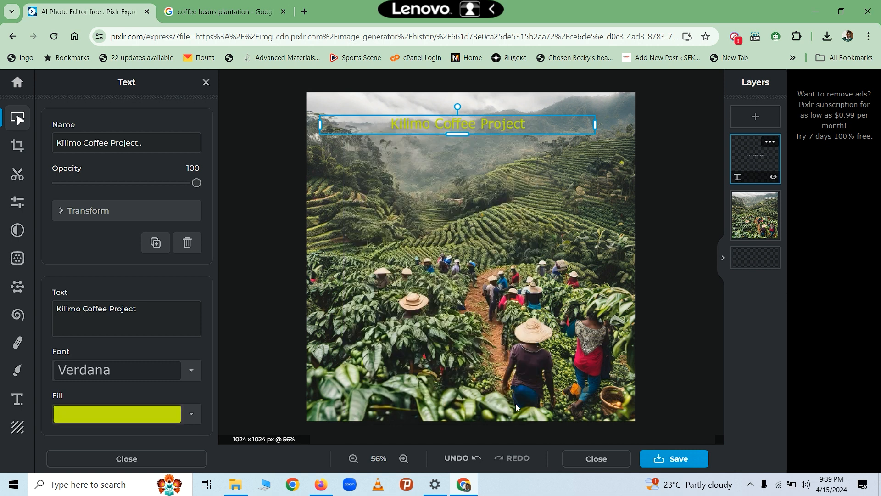
- Give the title a dark grey background band and nudge it to the top edge
left_click(495, 187)
left_click(472, 132)
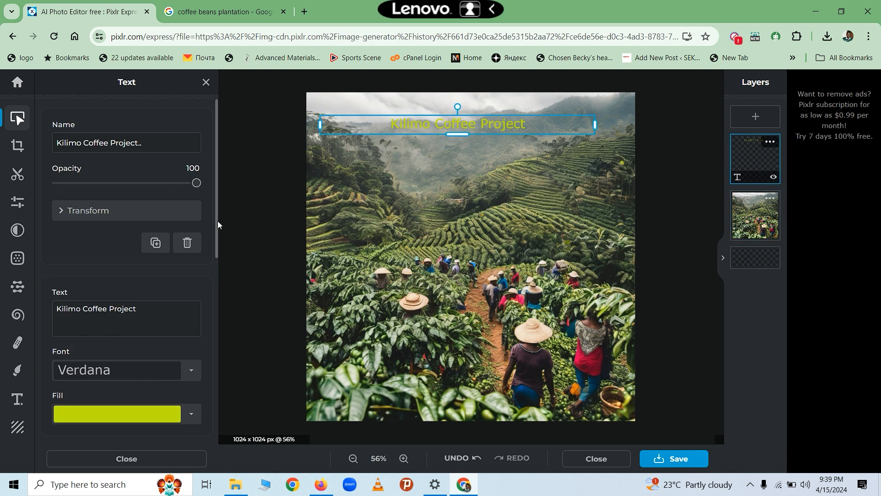
left_click_drag(218, 256, 216, 444)
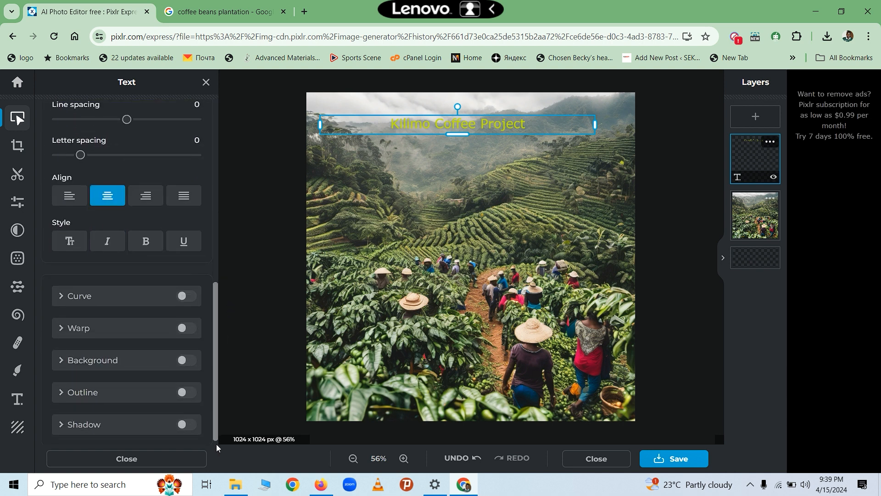
left_click(186, 361)
left_click_drag(399, 128, 399, 110)
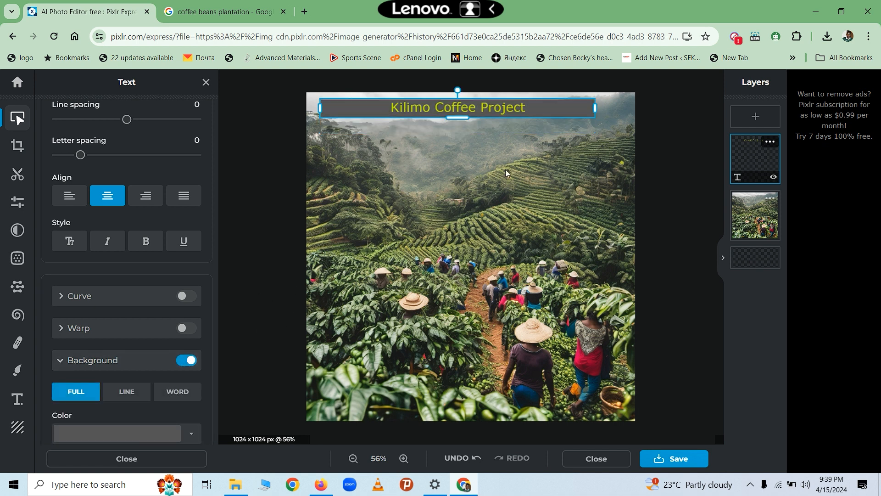
left_click(472, 175)
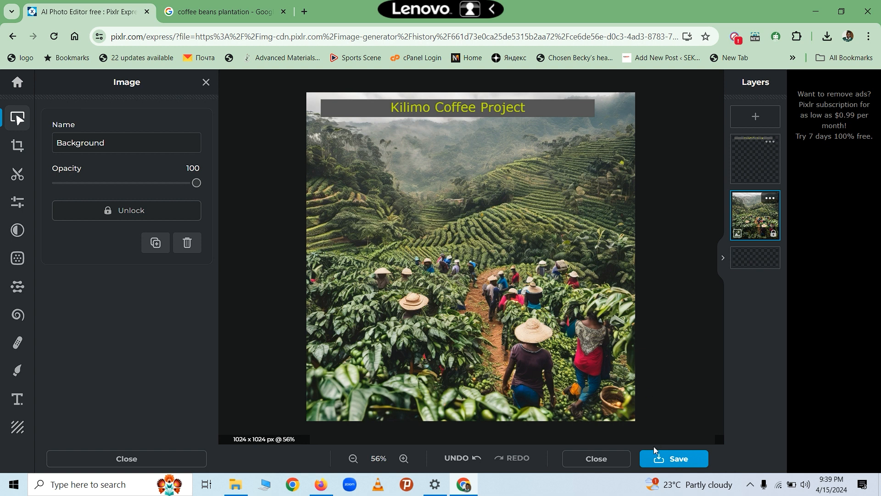
left_click(679, 463)
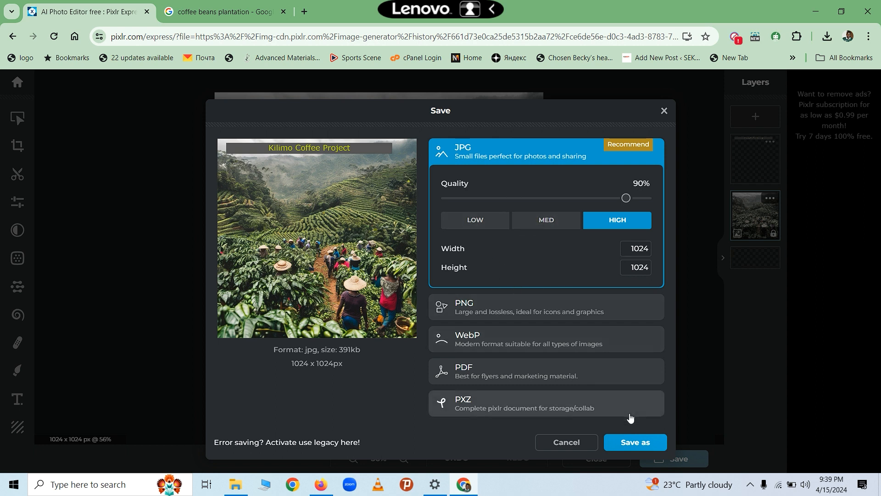
- Export the titled image as JPG 'Kilimo Coffee Project' (High quality) to the Desktop
left_click(634, 442)
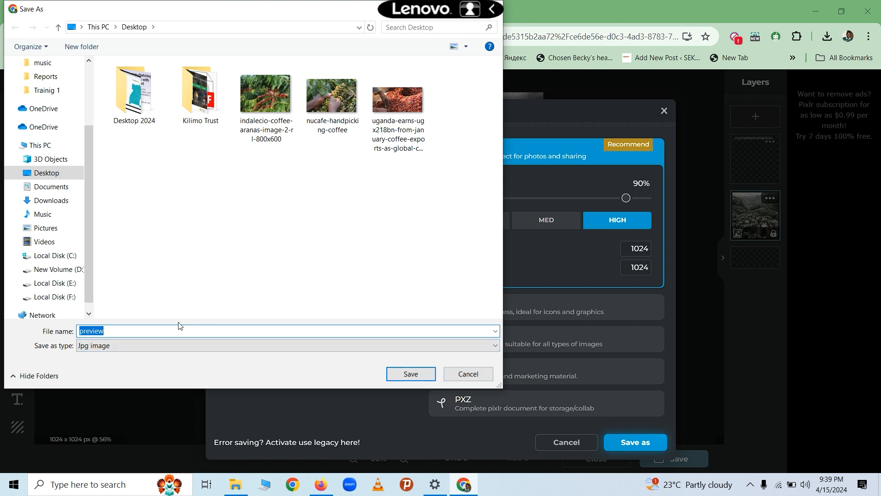
type("Kili")
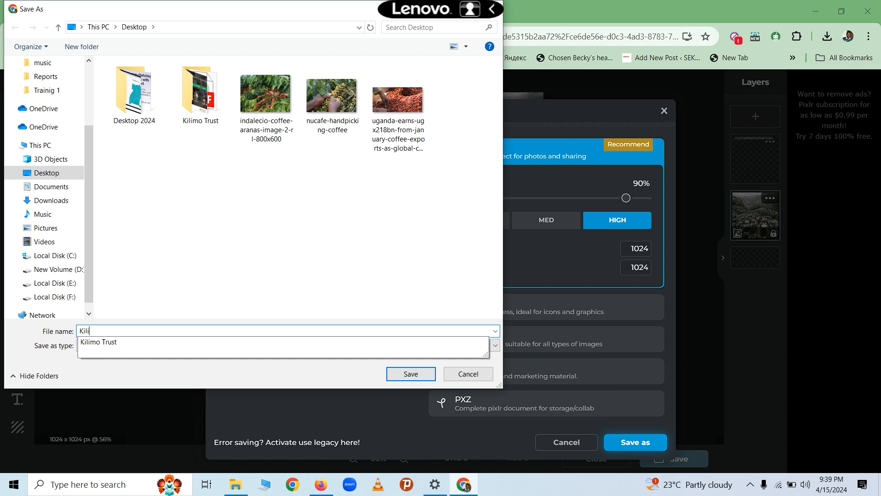
type("mo Coff")
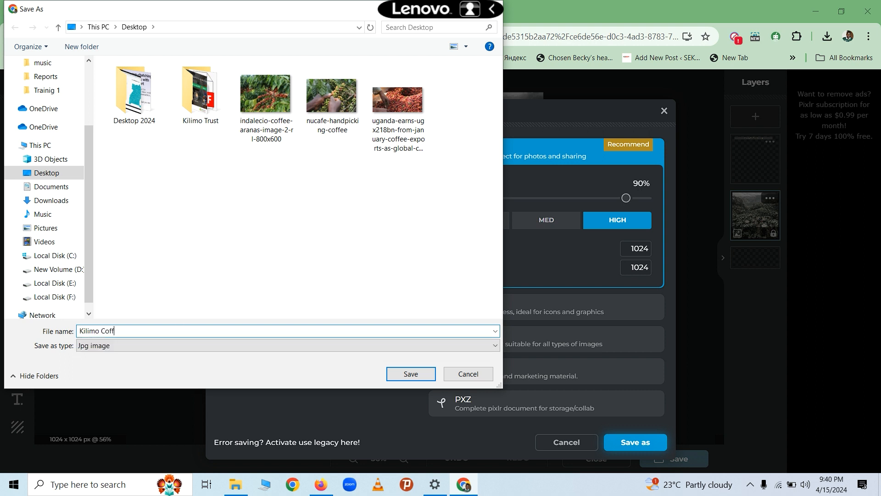
type("ee Project")
left_click(426, 375)
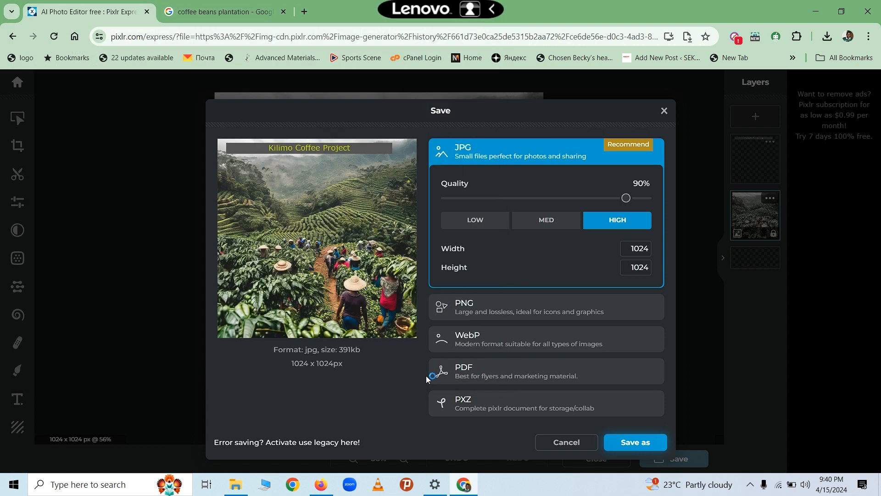
left_click(560, 154)
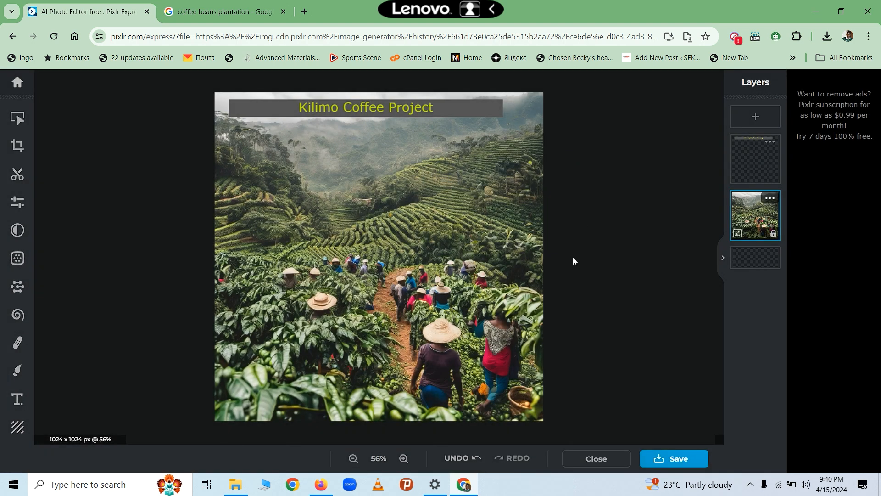